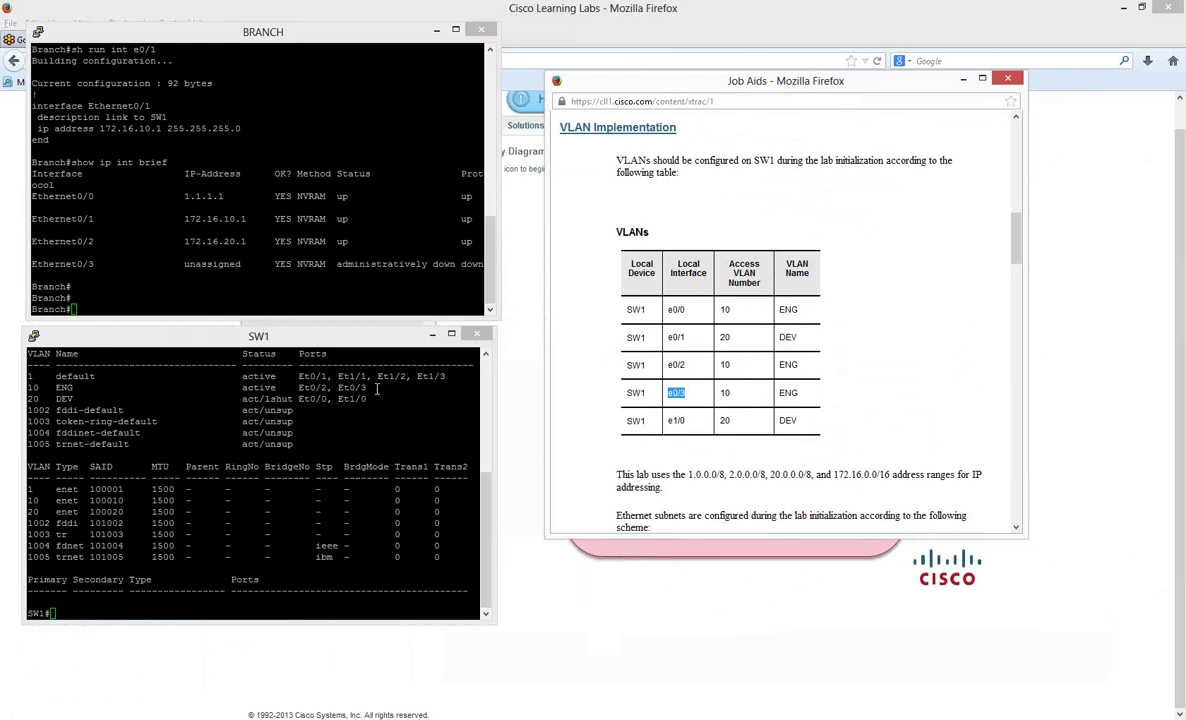
# Compare SW1's VLAN 10 port assignments with the Job Aids VLAN table and the topology diagram
pyautogui.moveTo(478, 388); pyautogui.dragTo(299, 388)
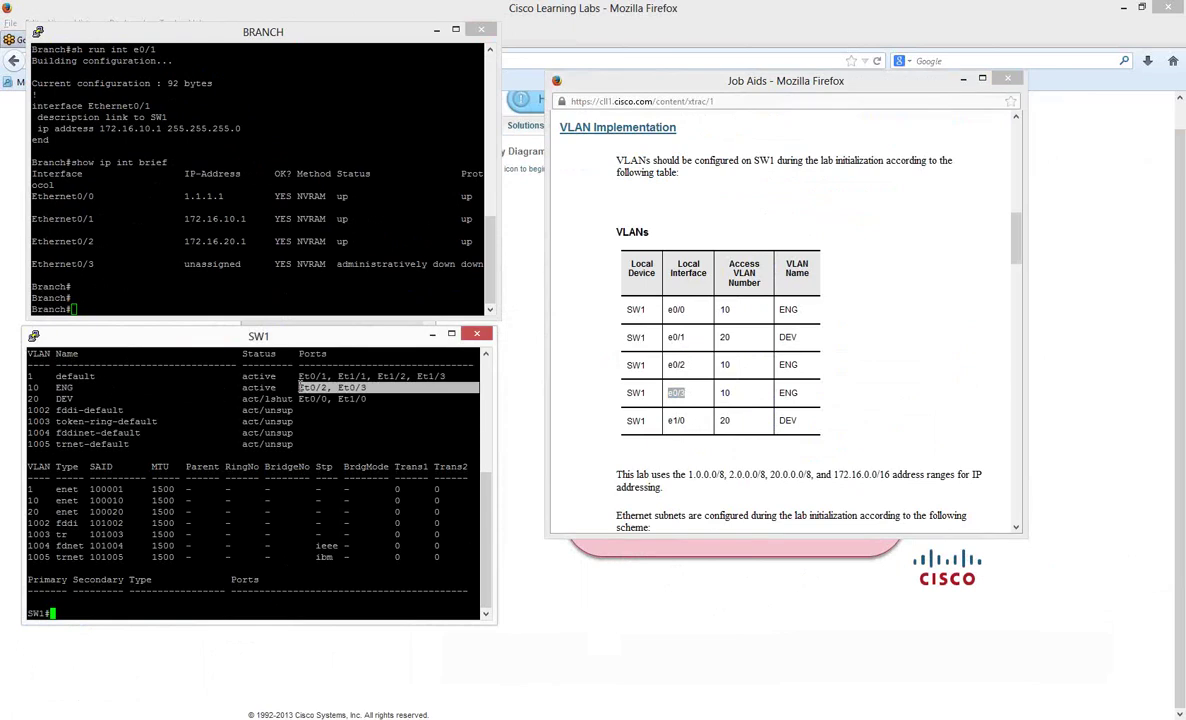
pyautogui.moveTo(666, 309); pyautogui.dragTo(687, 309)
pyautogui.doubleClick(725, 309)
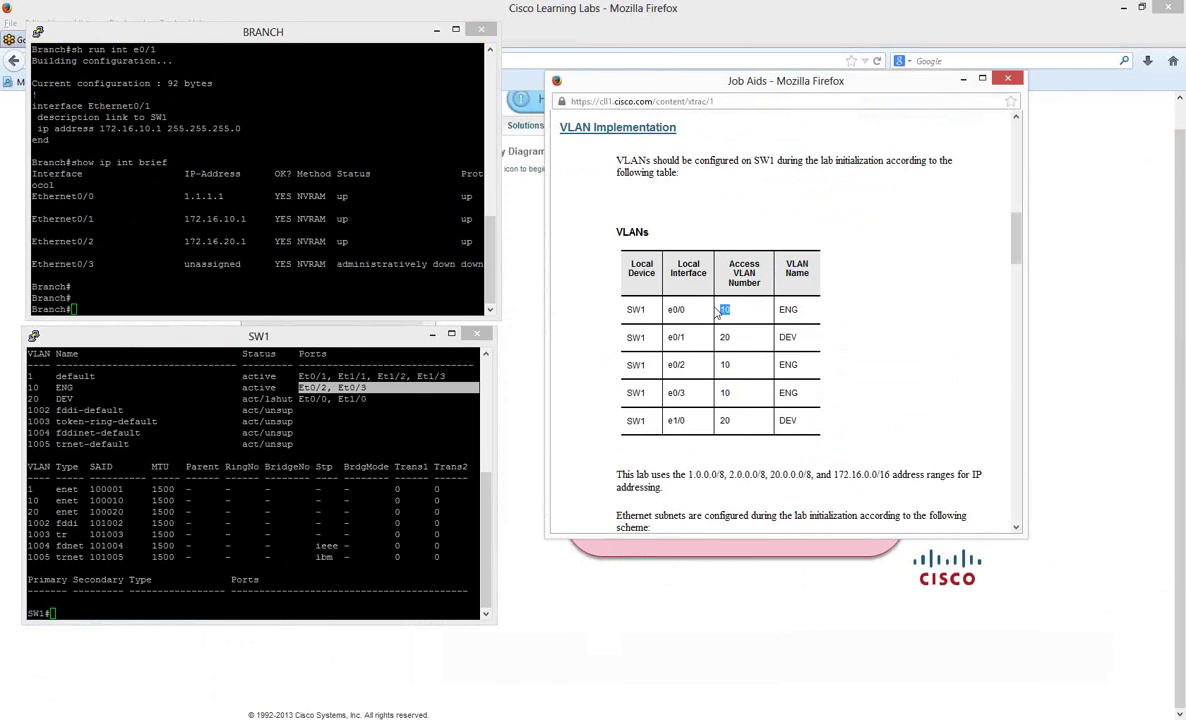
pyautogui.click(388, 431)
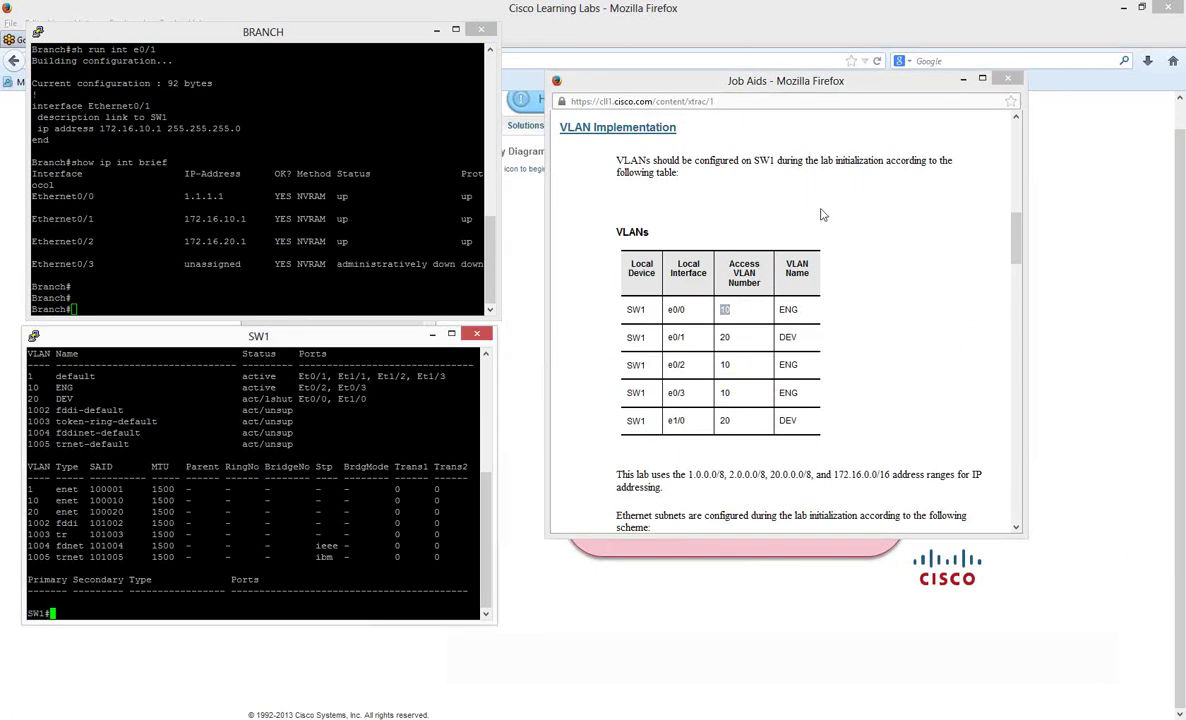
pyautogui.moveTo(875, 80); pyautogui.dragTo(867, 550)
pyautogui.moveTo(867, 599); pyautogui.dragTo(891, 629)
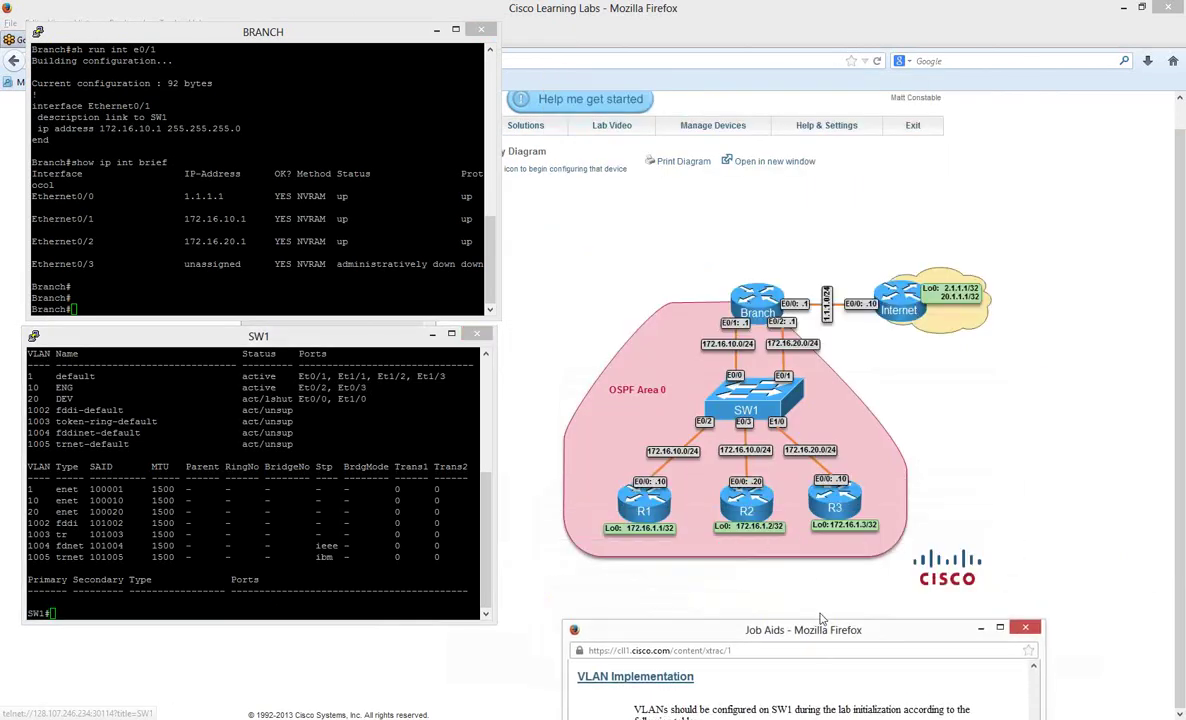
pyautogui.moveTo(820, 635); pyautogui.dragTo(826, 165)
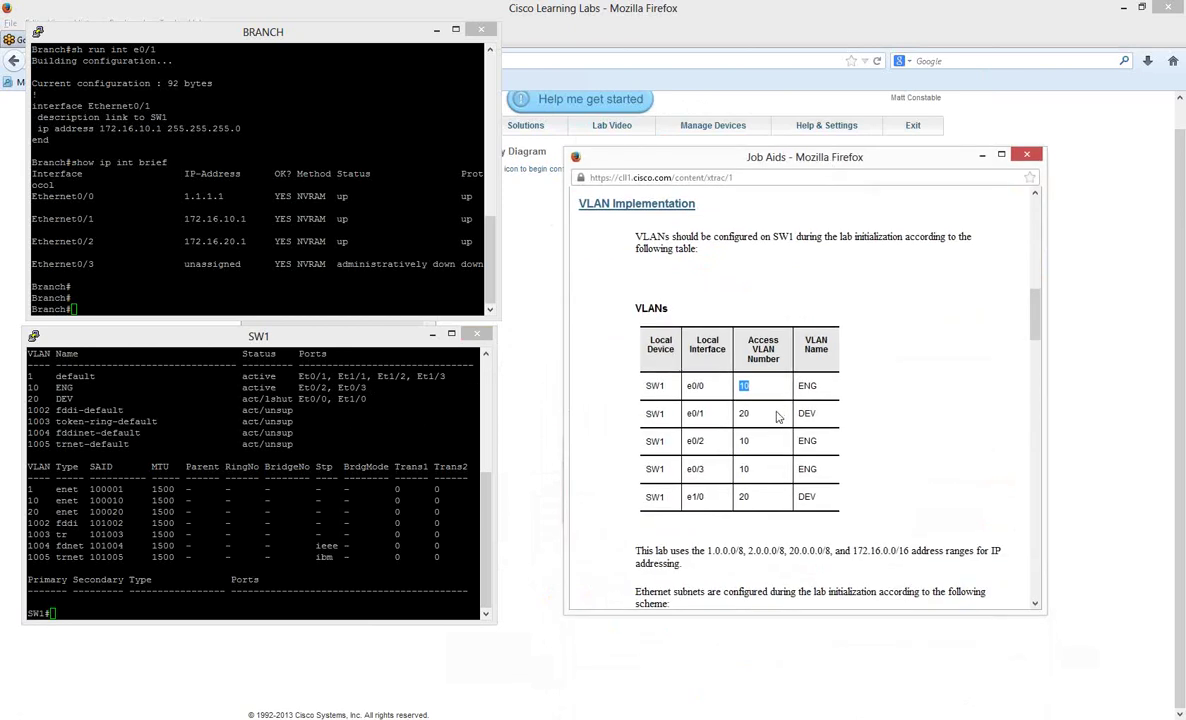
pyautogui.moveTo(741, 152); pyautogui.dragTo(1048, 130)
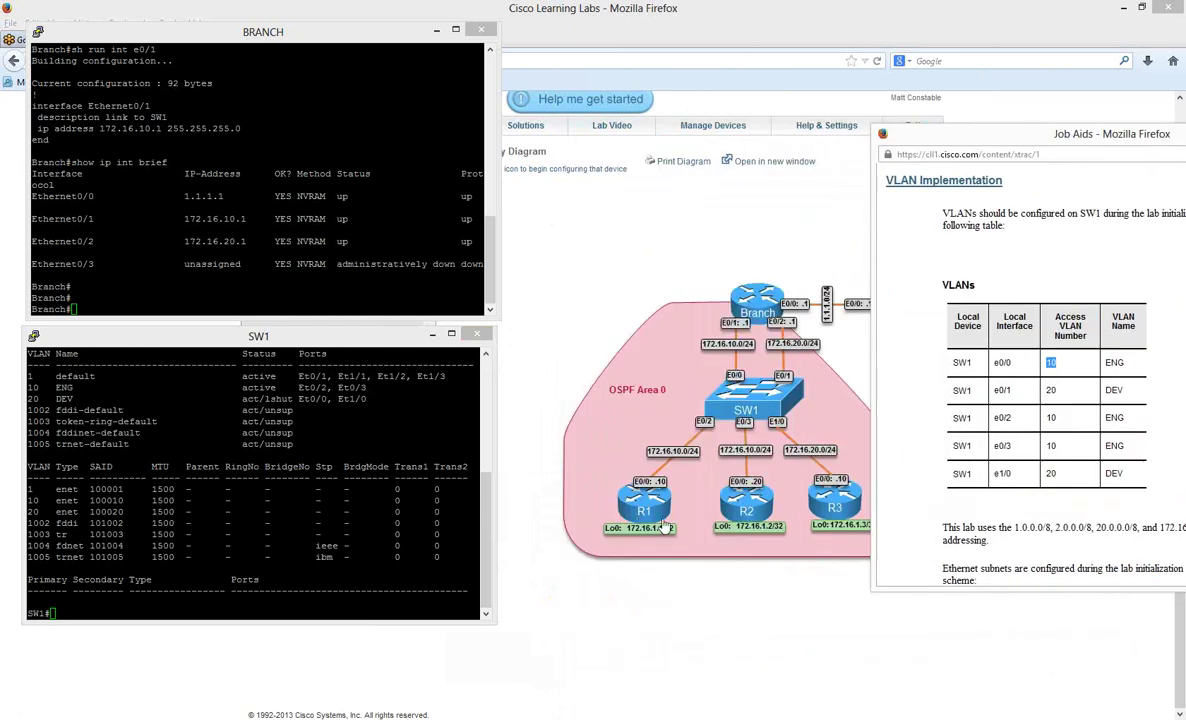
pyautogui.moveTo(1110, 143); pyautogui.dragTo(812, 133)
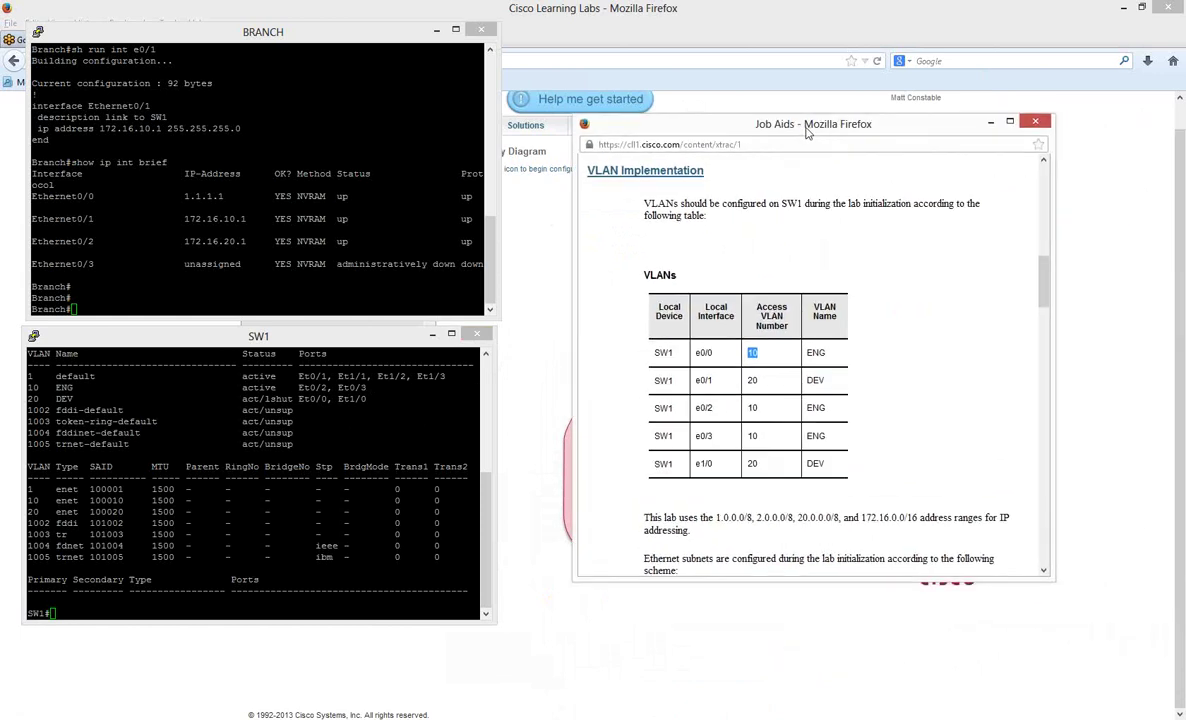
# Enter configuration mode for interface e0/0 on SW1 and review its running configuration, checking the access VLAN line
pyautogui.click(265, 551)
pyautogui.write('conf t')
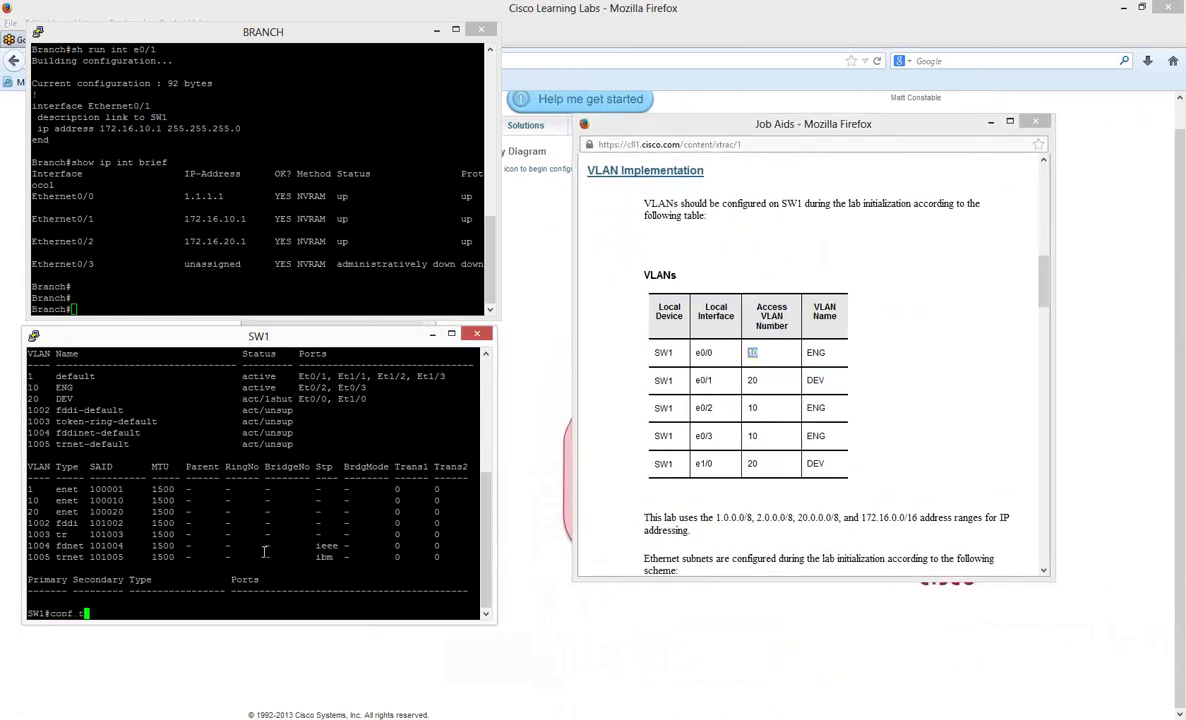
pyautogui.press('Return')
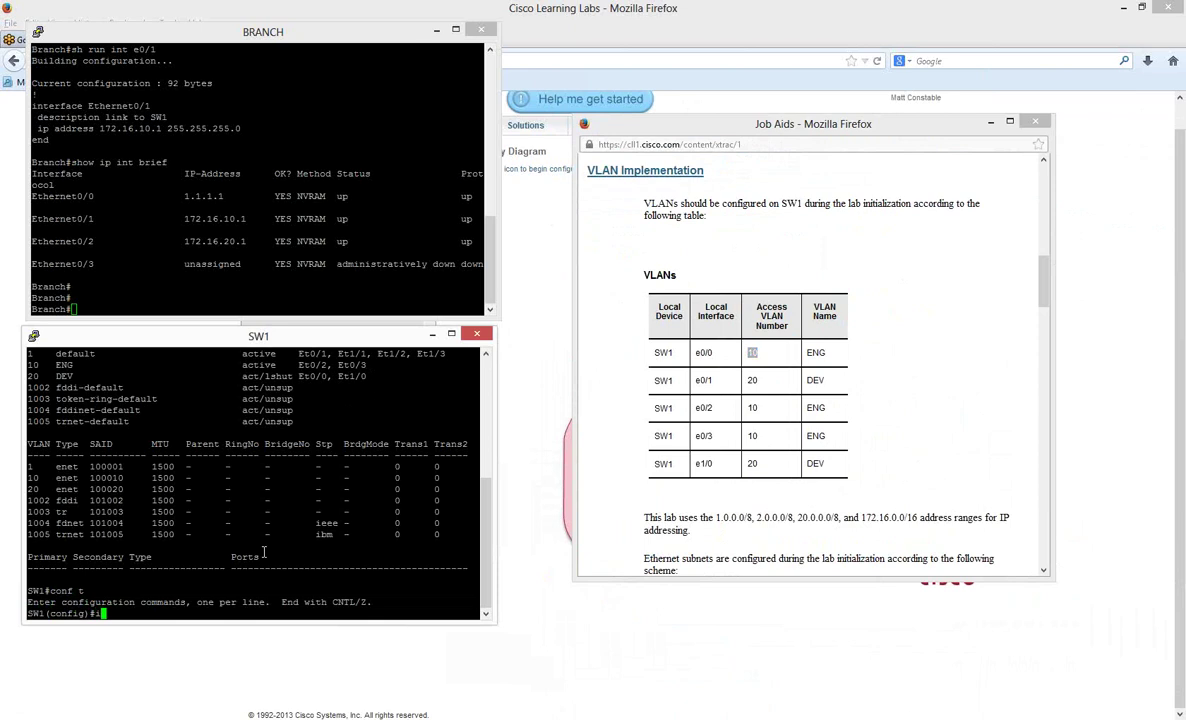
pyautogui.write('int e0/0')
pyautogui.press('Return')
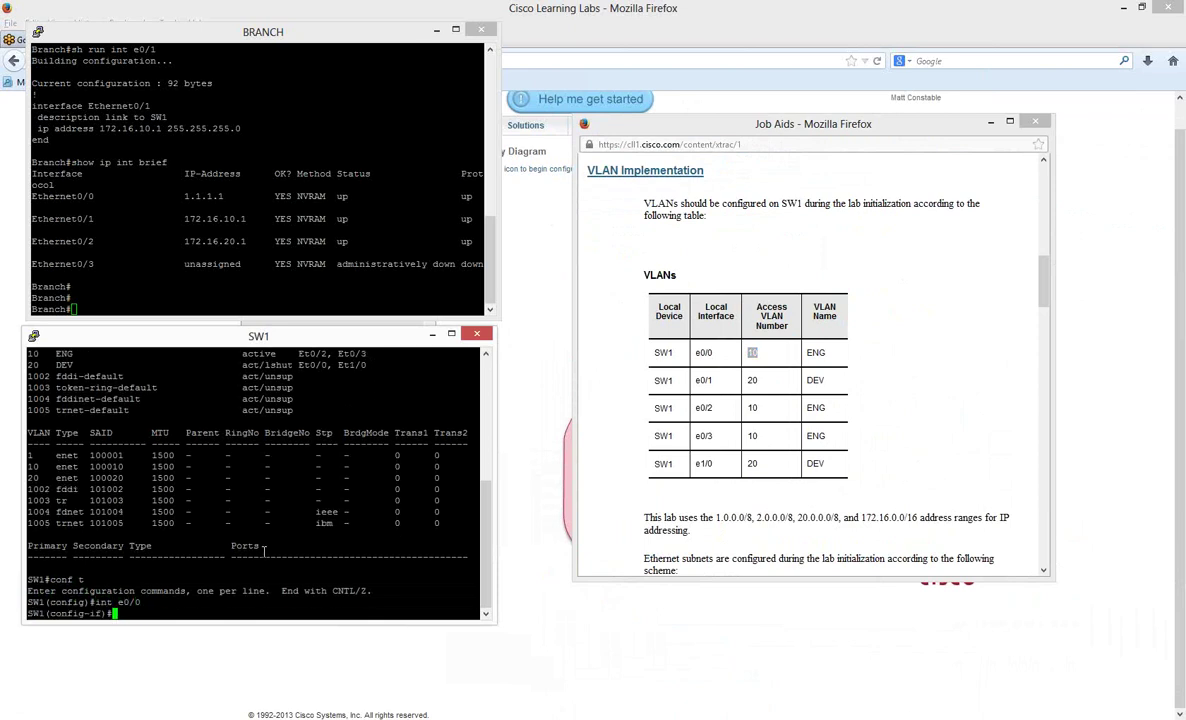
pyautogui.write('do sh run int e0/0')
pyautogui.press('Return')
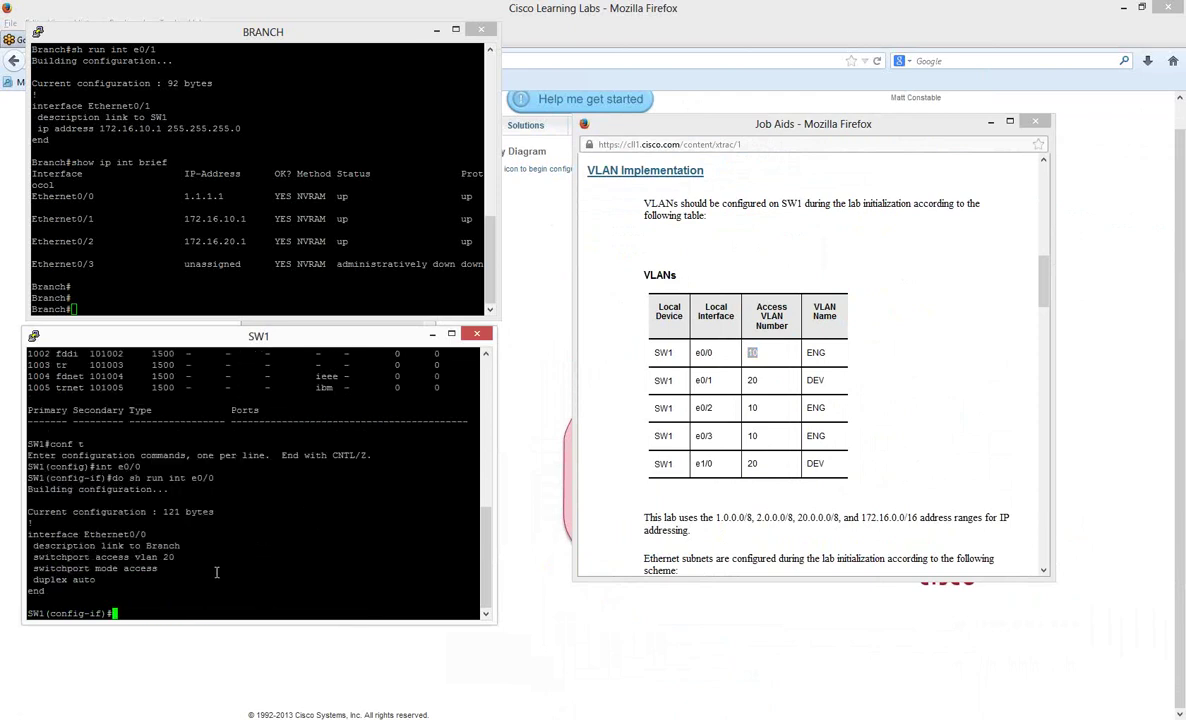
pyautogui.moveTo(184, 558); pyautogui.dragTo(159, 558)
pyautogui.click(182, 571)
pyautogui.moveTo(176, 558); pyautogui.dragTo(28, 558)
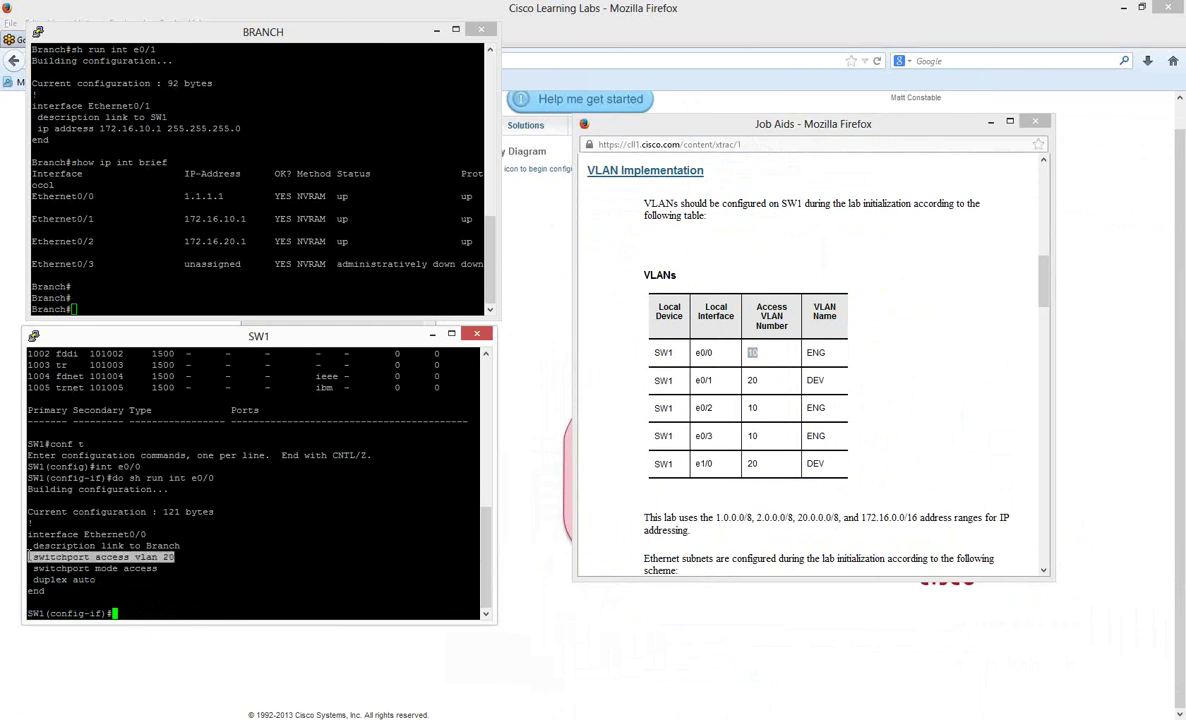
pyautogui.click(207, 585)
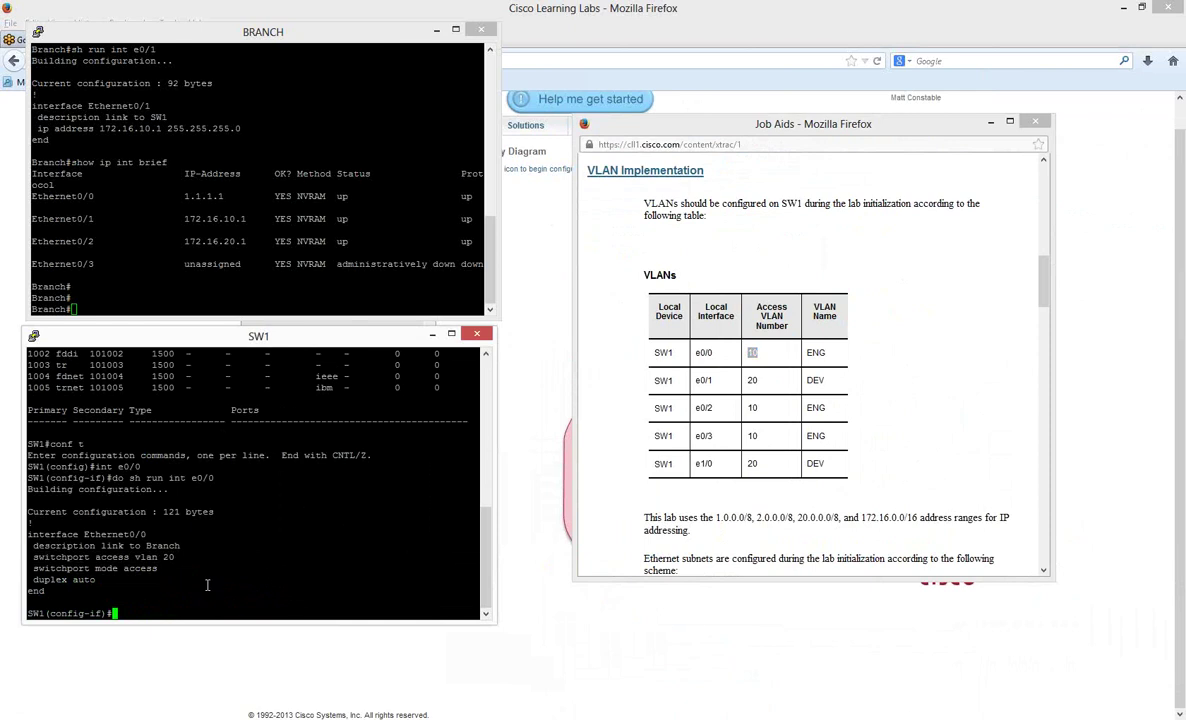
# Assign SW1's interface e0/0 to access VLAN 10 and exit configuration mode
pyautogui.write('switchport access vlan')
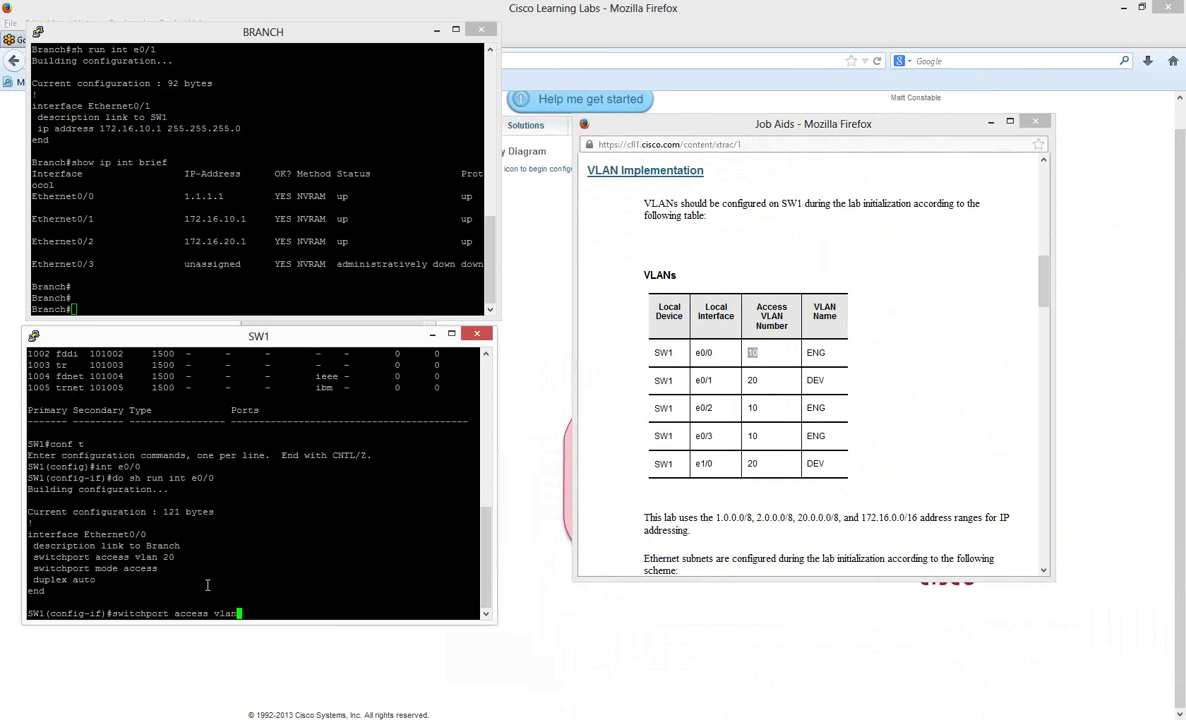
pyautogui.write(' 10')
pyautogui.press('Return')
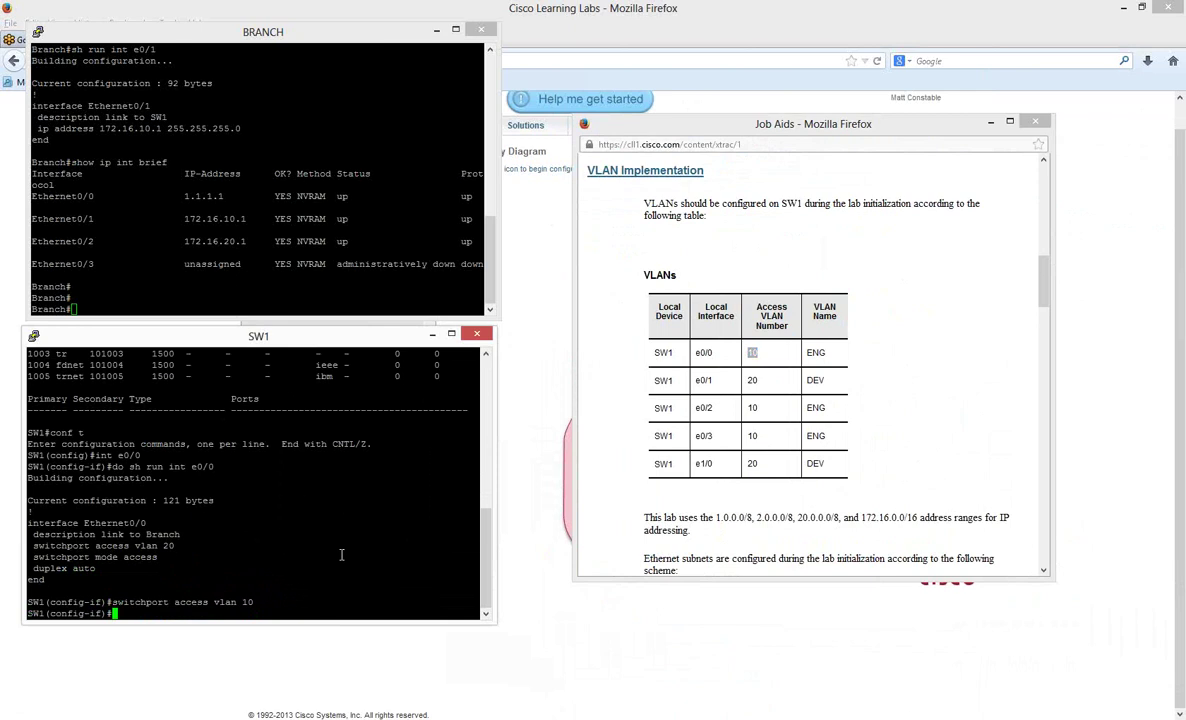
pyautogui.press('Return')
pyautogui.press('Return')
pyautogui.press('Return')
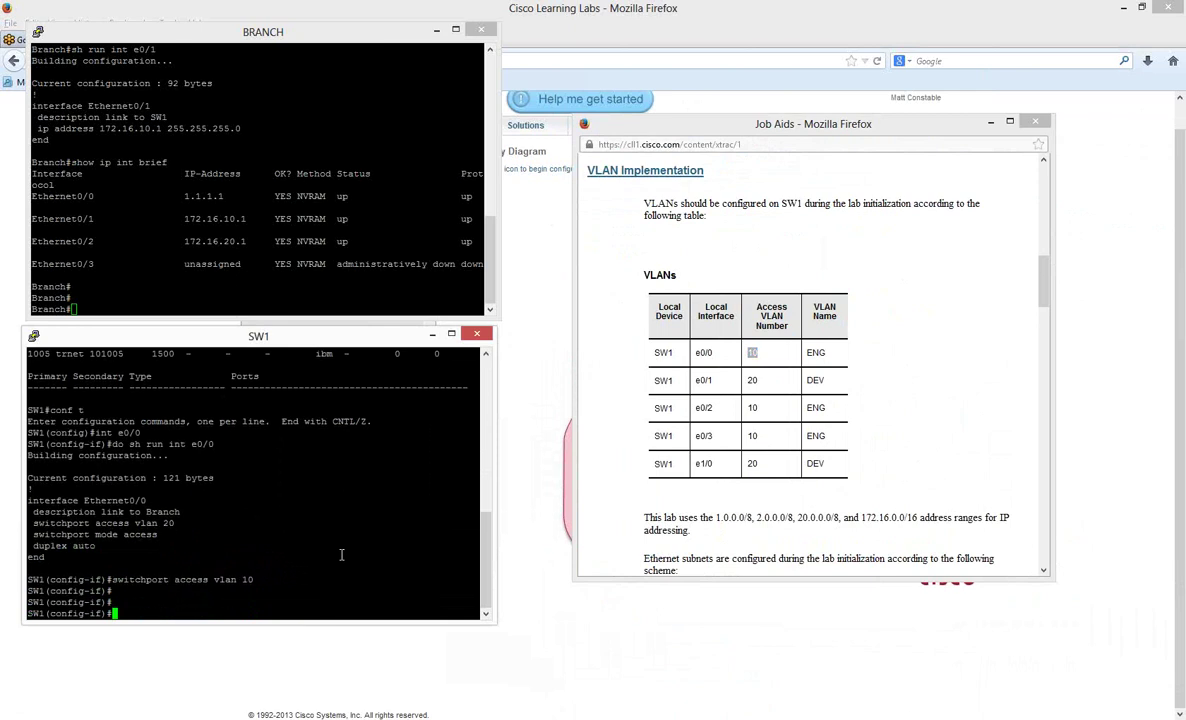
pyautogui.write('end')
pyautogui.press('Return')
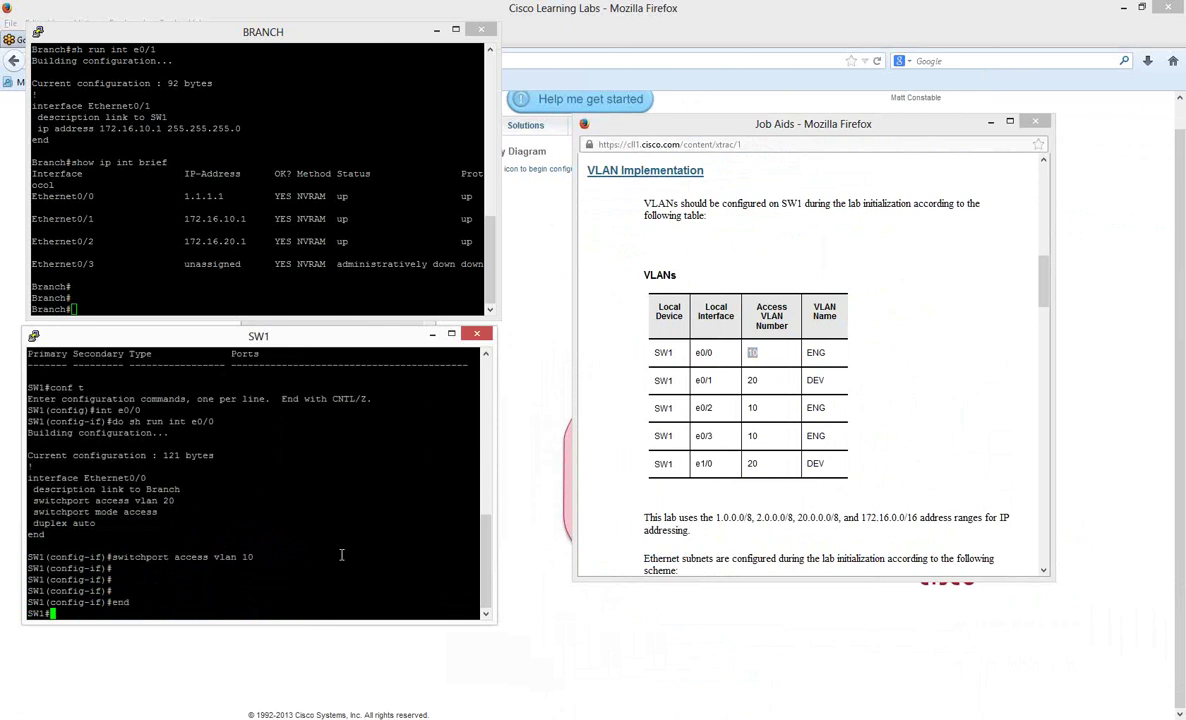
# Display the VLANs on SW1 and check the VLAN 10 ports against the Job Aids table
pyautogui.write('show vlan')
pyautogui.press('Return')
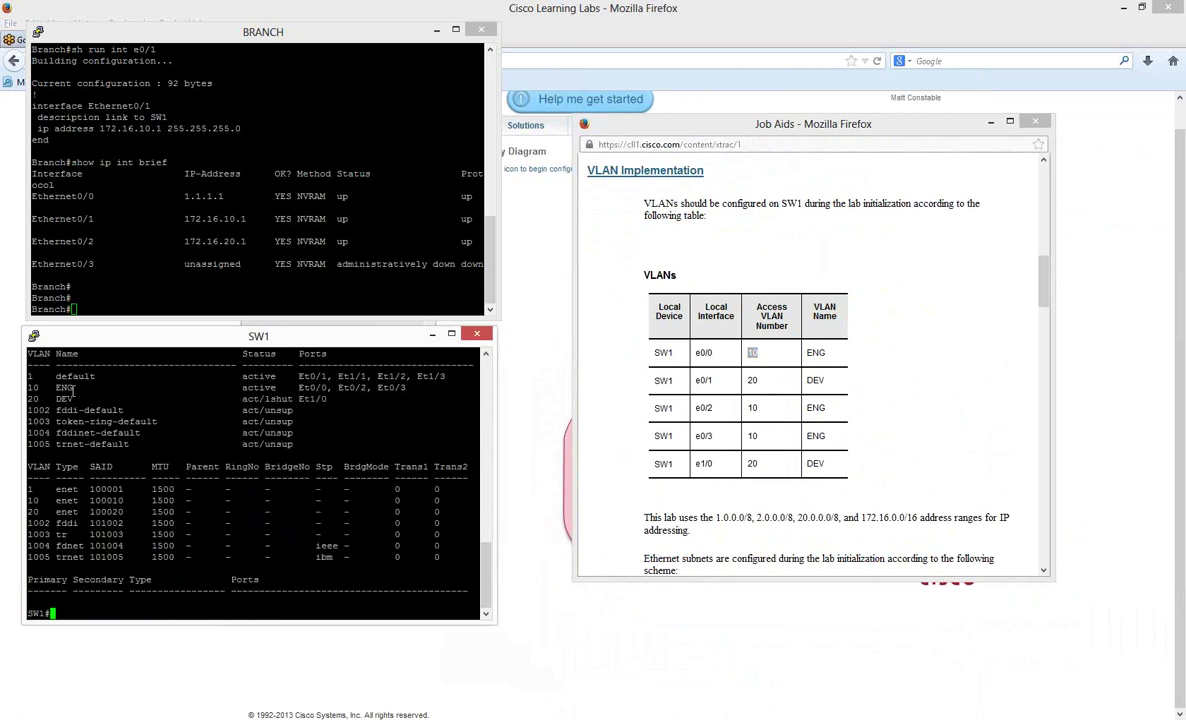
pyautogui.moveTo(31, 387); pyautogui.dragTo(411, 389)
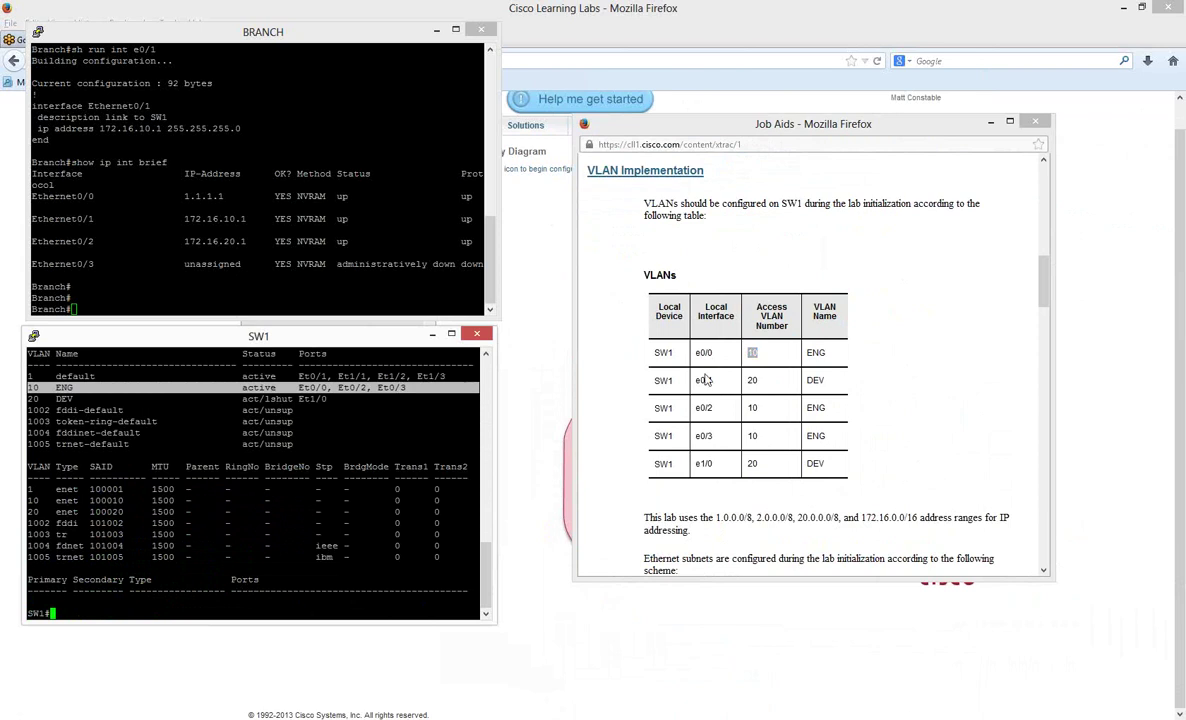
pyautogui.moveTo(713, 353); pyautogui.dragTo(695, 353)
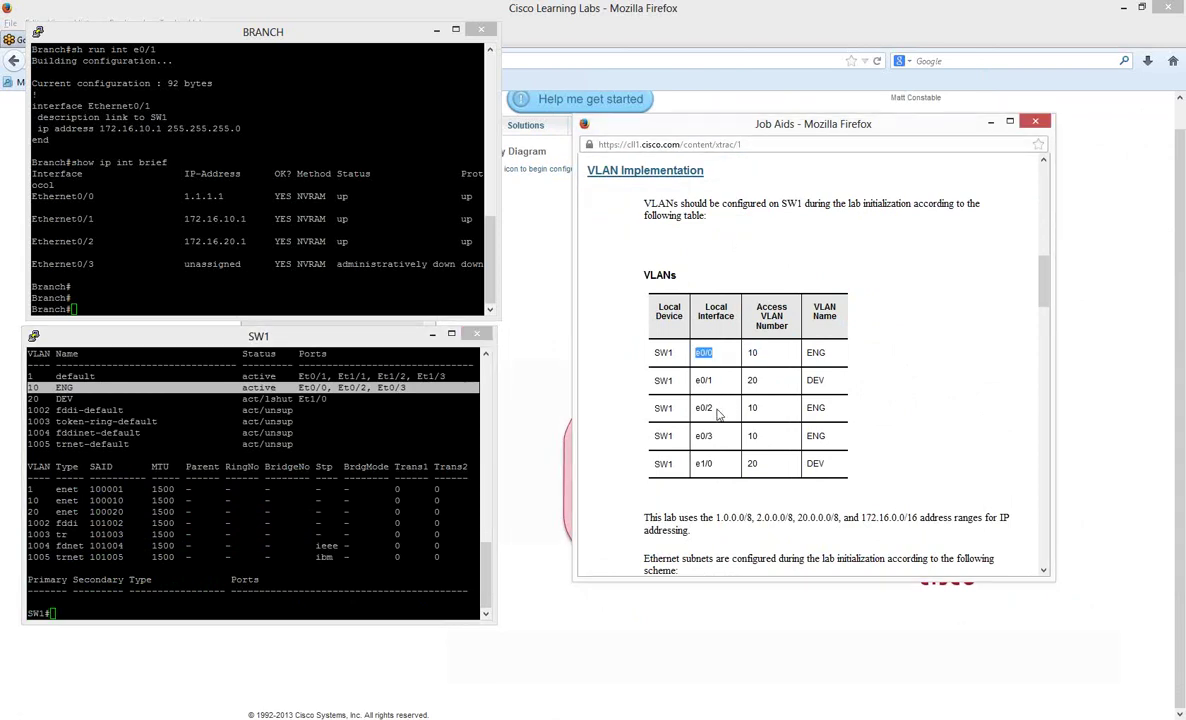
pyautogui.moveTo(717, 413); pyautogui.dragTo(693, 410)
pyautogui.click(697, 435)
pyautogui.click(179, 422)
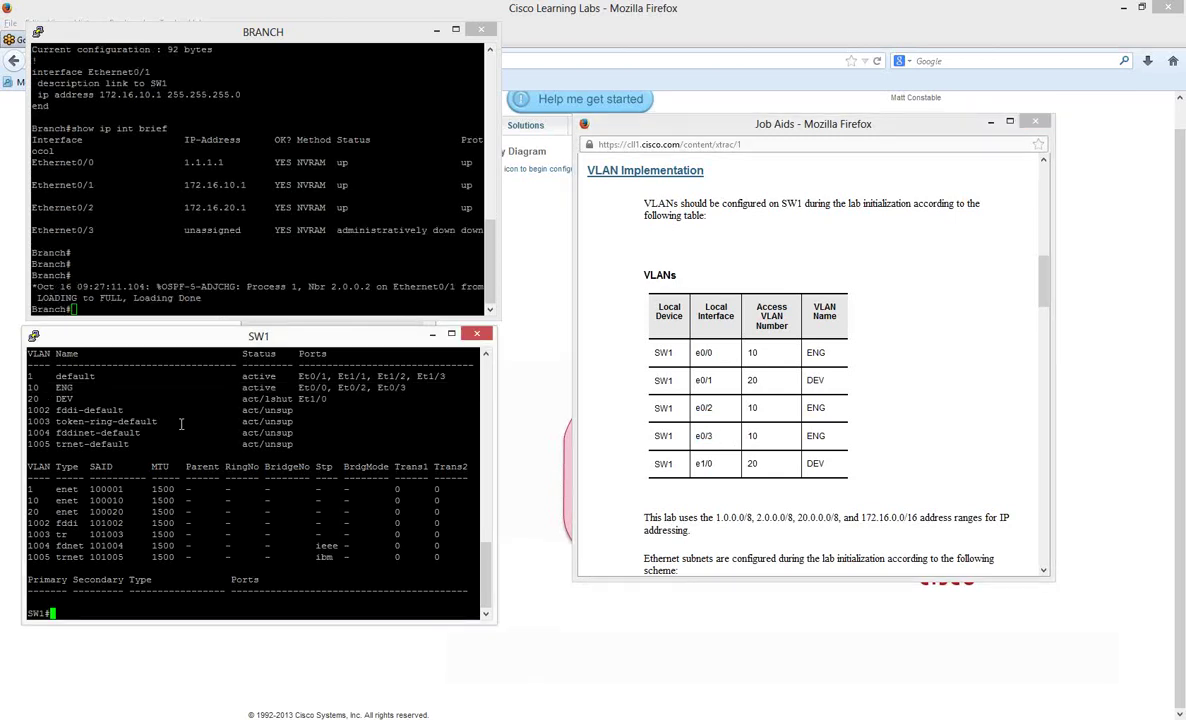
# Uncover the topology diagram and list the OSPF neighbors on the Branch router, examining their addresses
pyautogui.click(259, 296)
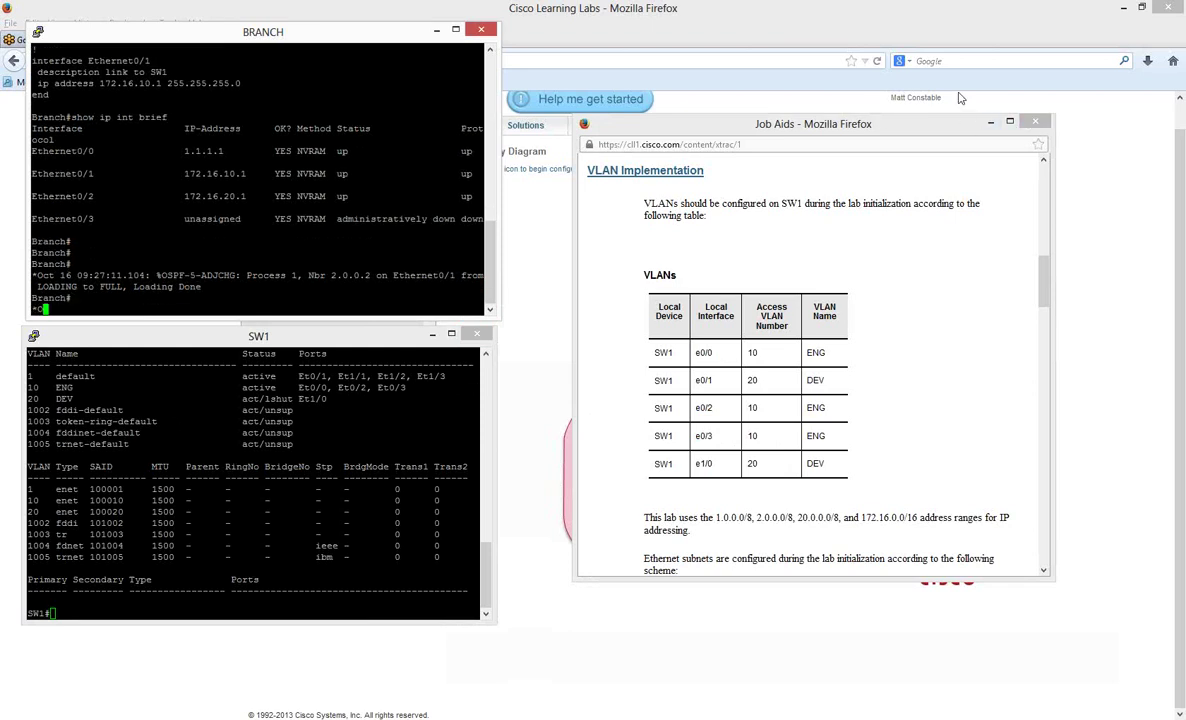
pyautogui.moveTo(910, 131); pyautogui.dragTo(912, 632)
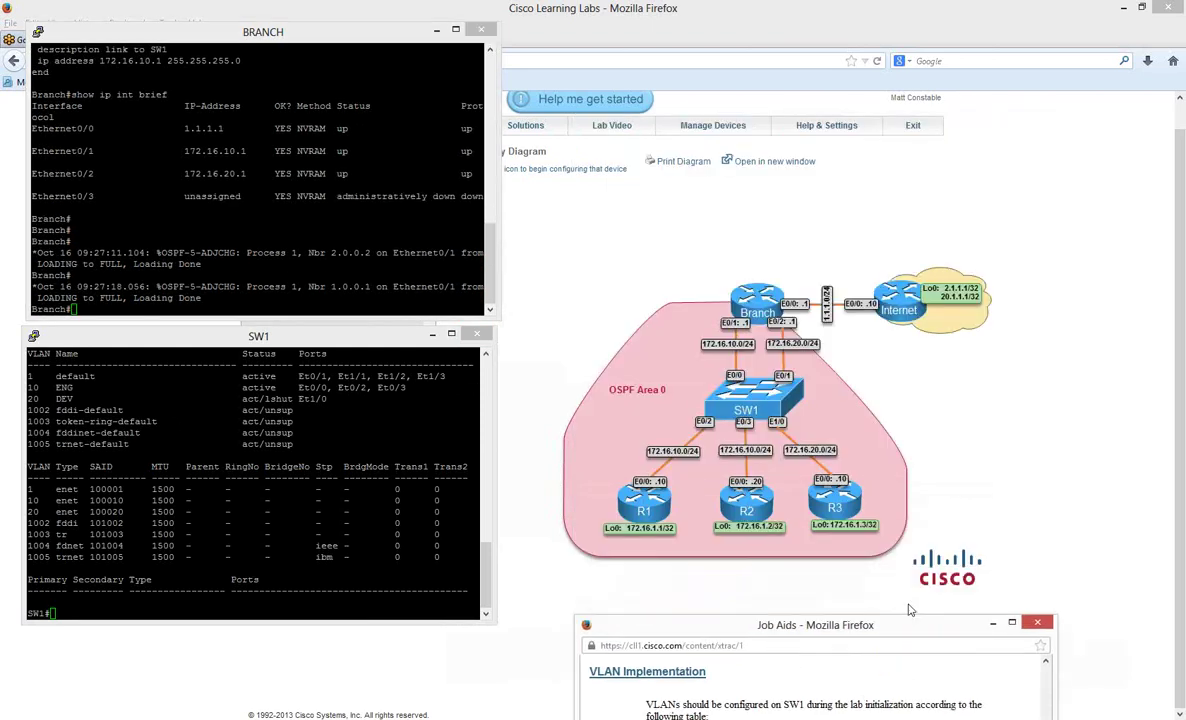
pyautogui.click(253, 295)
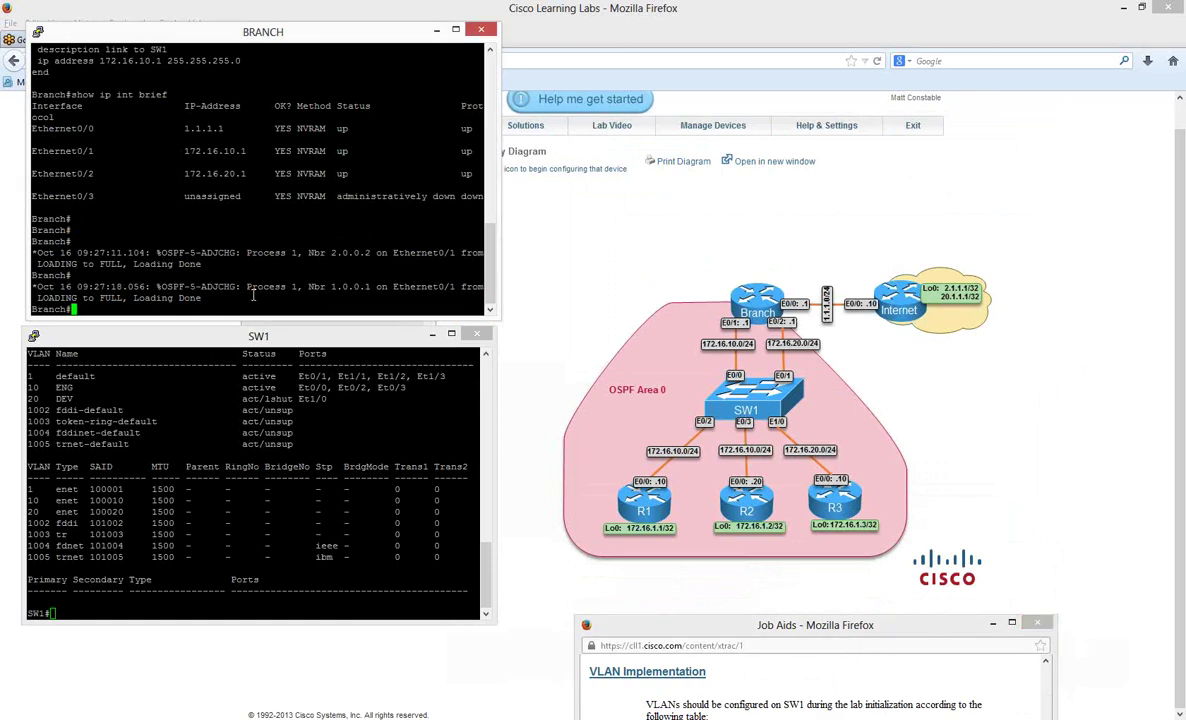
pyautogui.write('show ip ospf neigh')
pyautogui.press('Return')
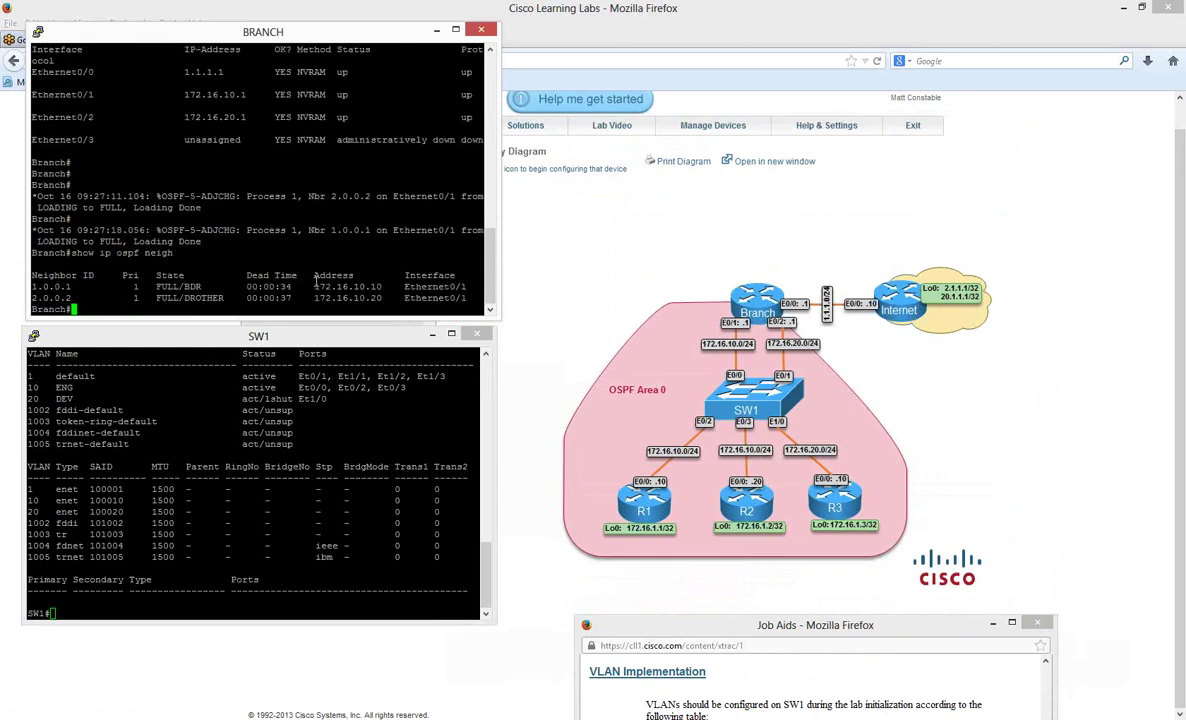
pyautogui.moveTo(383, 287); pyautogui.dragTo(354, 298)
pyautogui.click(213, 305)
# Display the Branch router's IP routing table and list its OSPF neighbors again
pyautogui.write('show ip route')
pyautogui.press('Return')
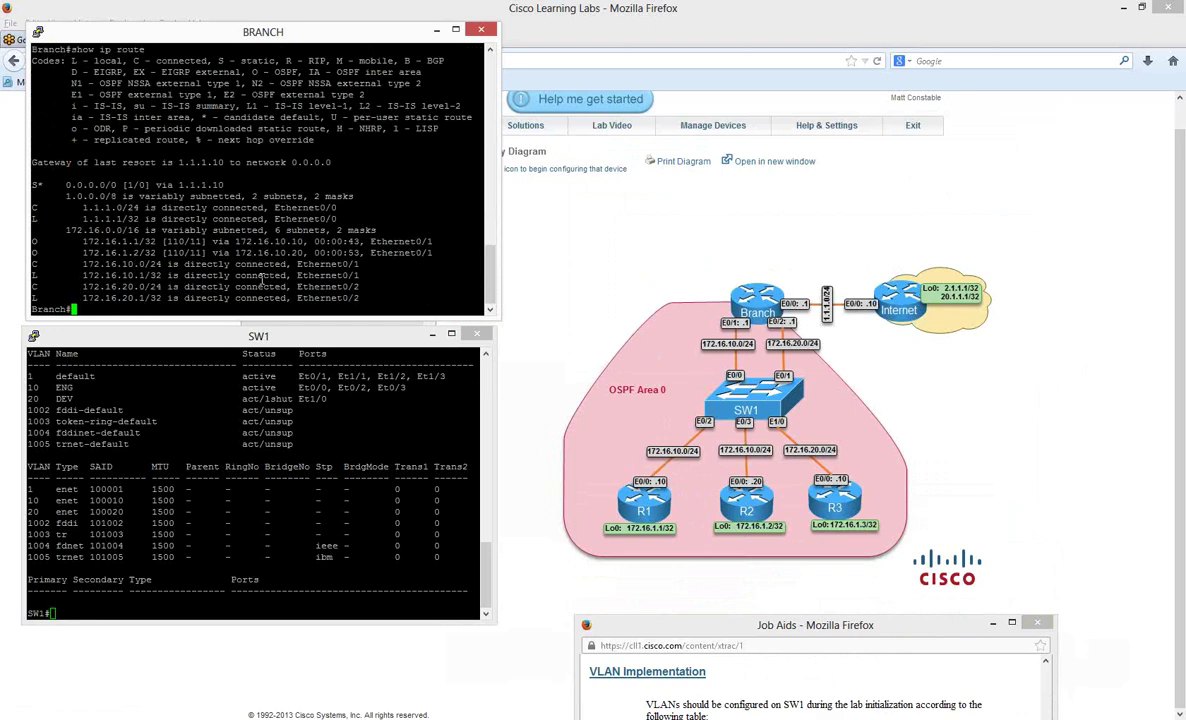
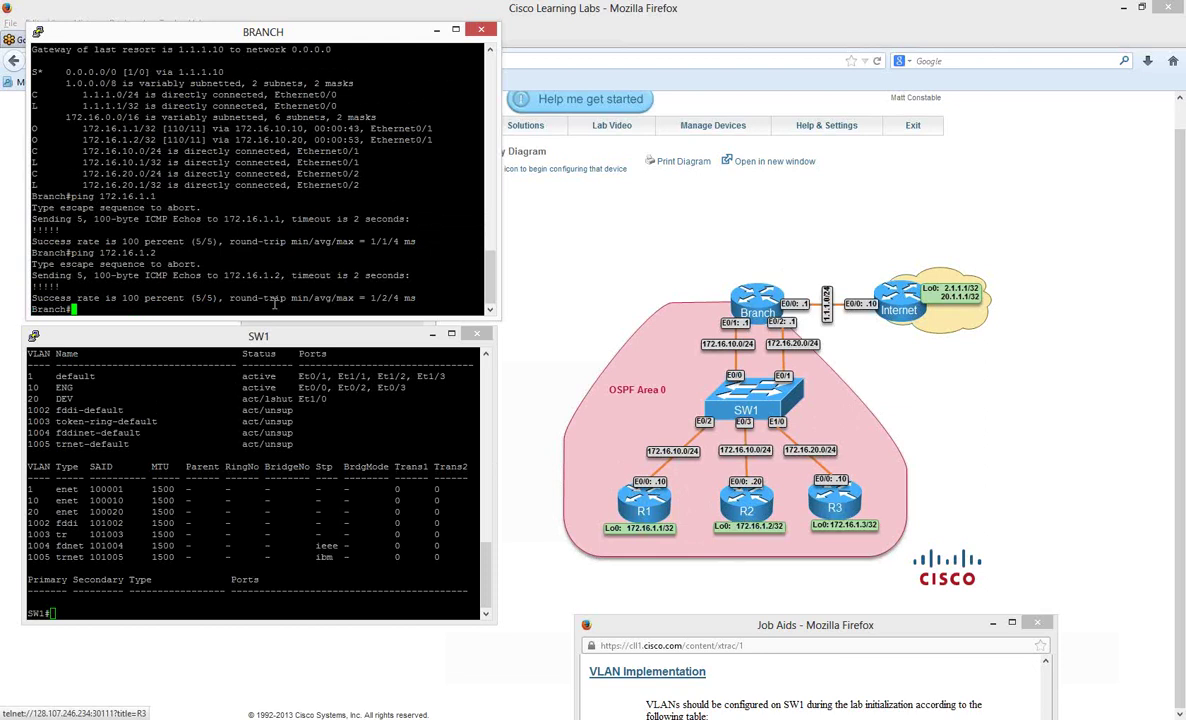
pyautogui.write('sh')
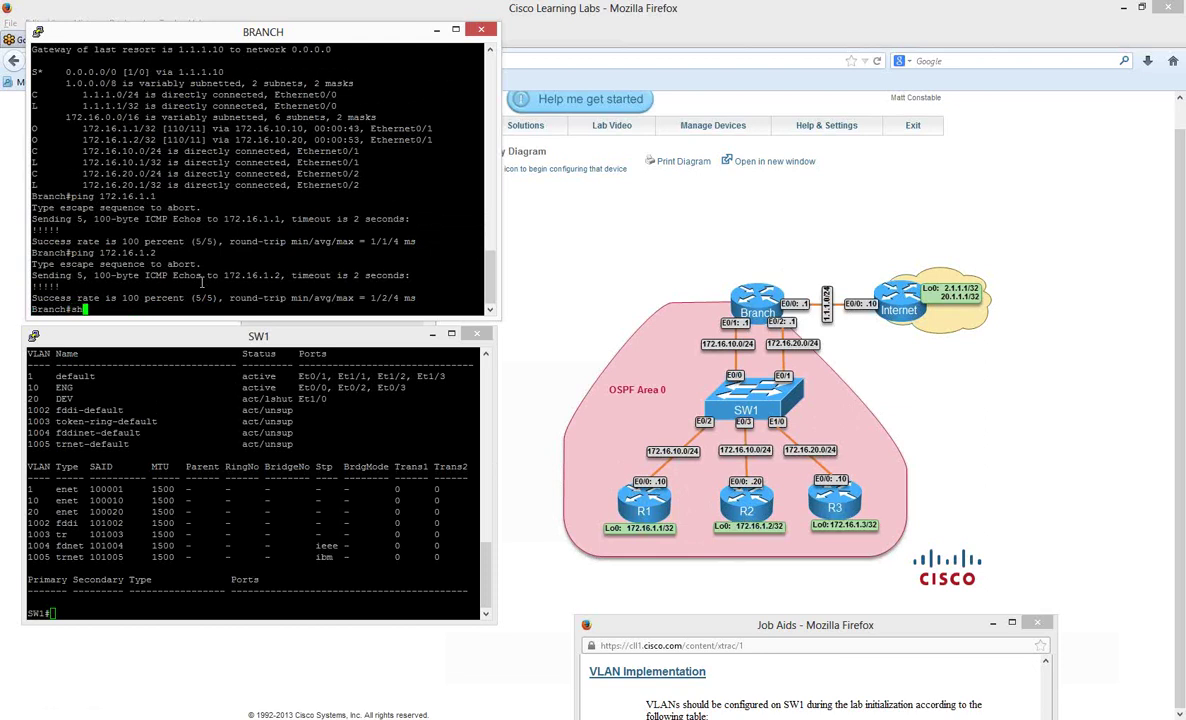
pyautogui.write('ow ip ospf neigh')
pyautogui.press('Return')
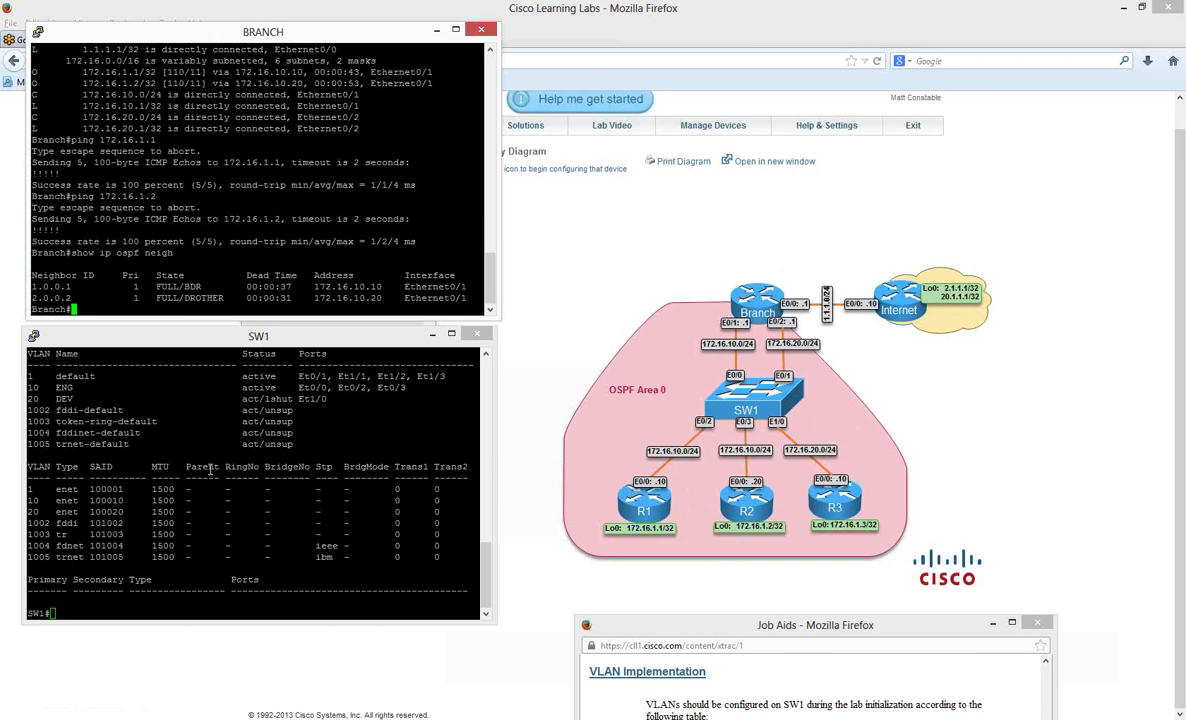
# Compare SW1's VLAN 20 port assignments with the e0/1 and e1/0 entries in the Job Aids VLAN table
pyautogui.moveTo(862, 625); pyautogui.dragTo(932, 407)
pyautogui.moveTo(932, 335); pyautogui.dragTo(844, 590)
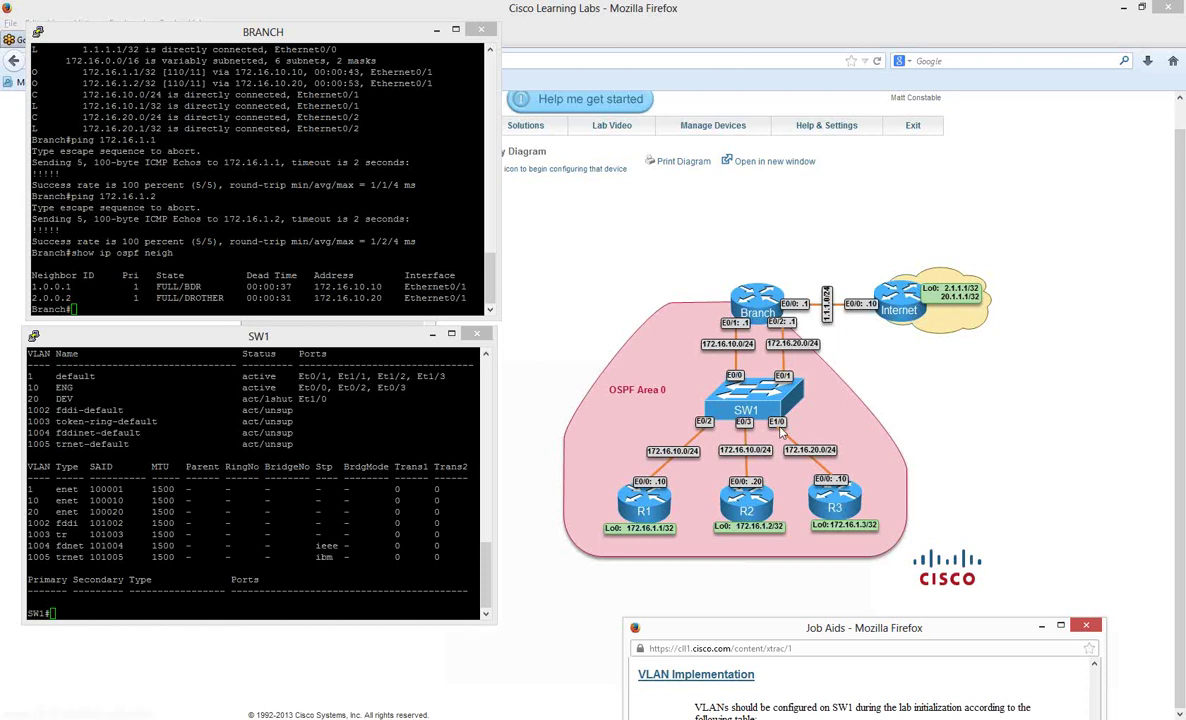
pyautogui.moveTo(828, 636); pyautogui.dragTo(779, 101)
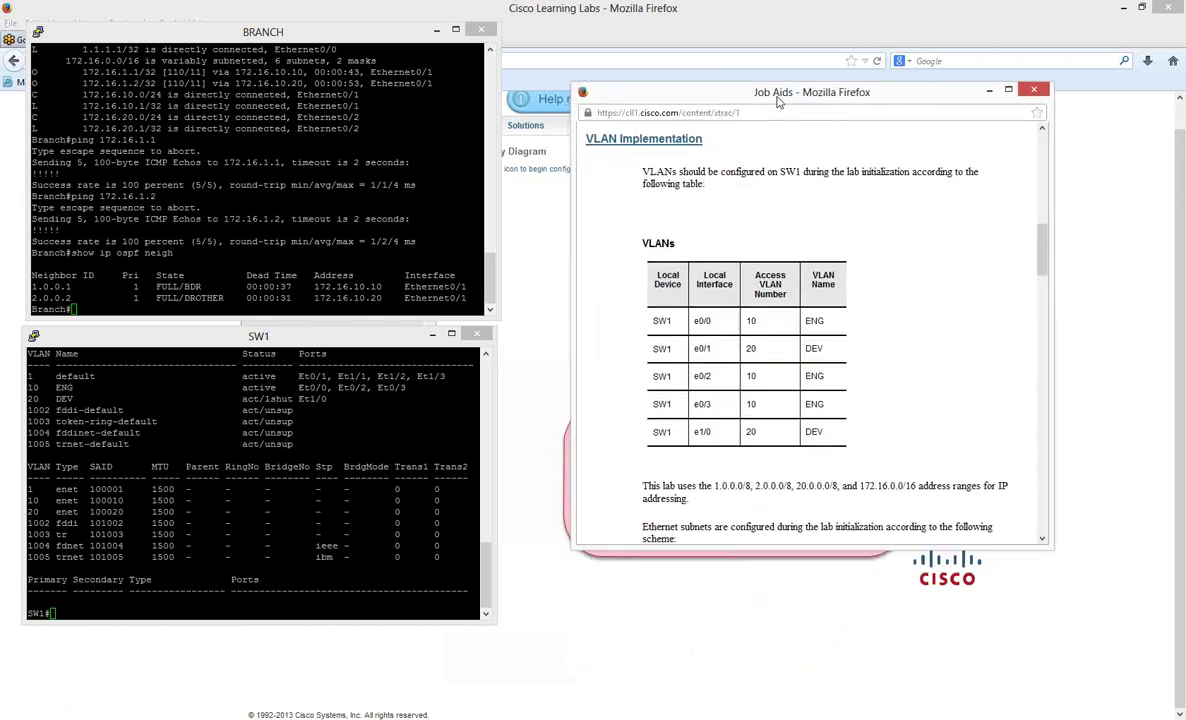
pyautogui.moveTo(694, 348); pyautogui.dragTo(712, 348)
pyautogui.moveTo(694, 431); pyautogui.dragTo(712, 431)
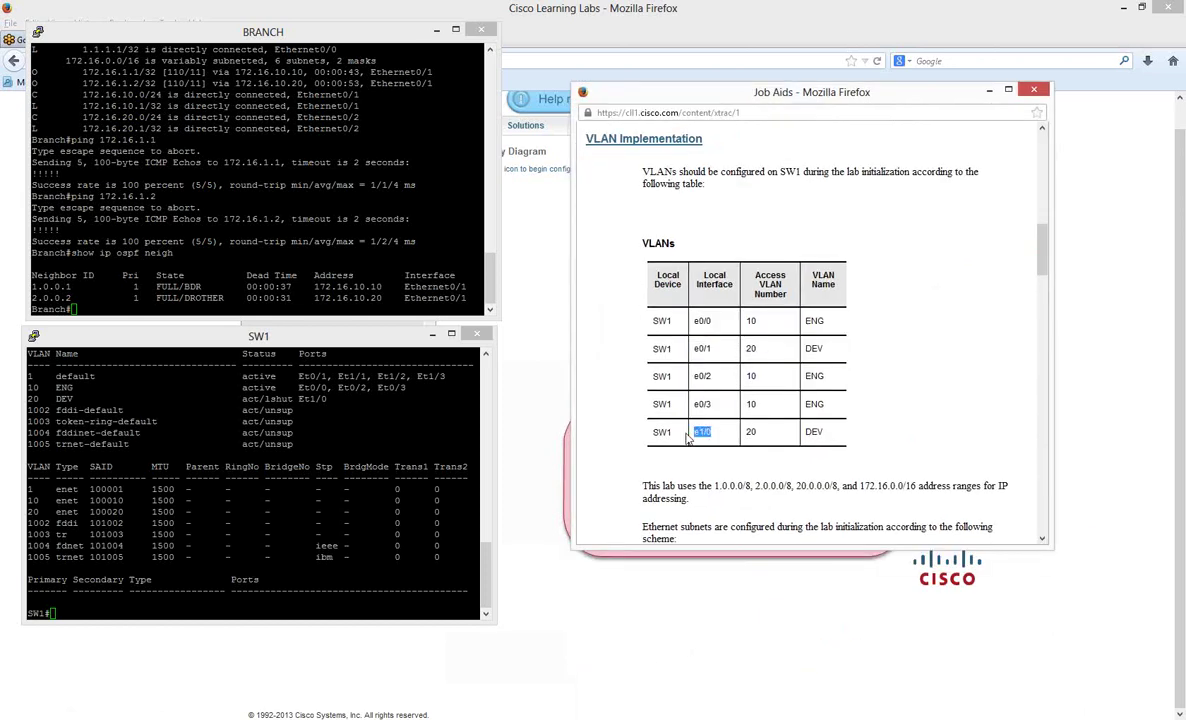
pyautogui.click(326, 440)
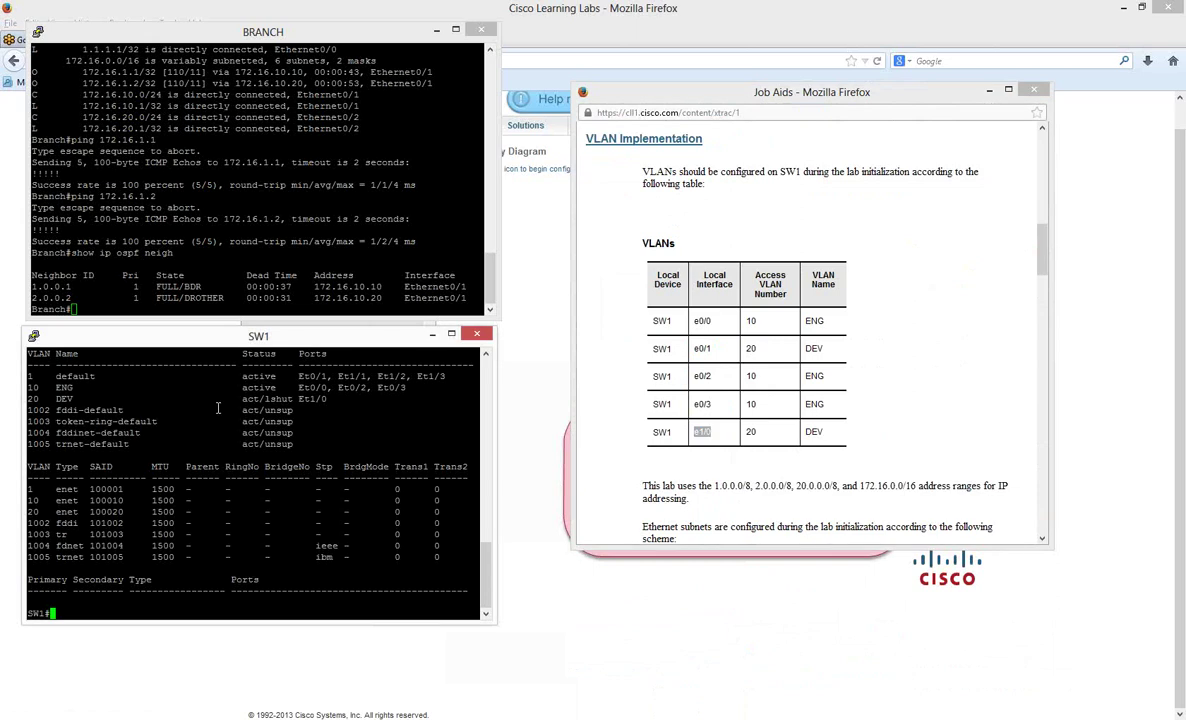
pyautogui.moveTo(330, 398); pyautogui.dragTo(299, 399)
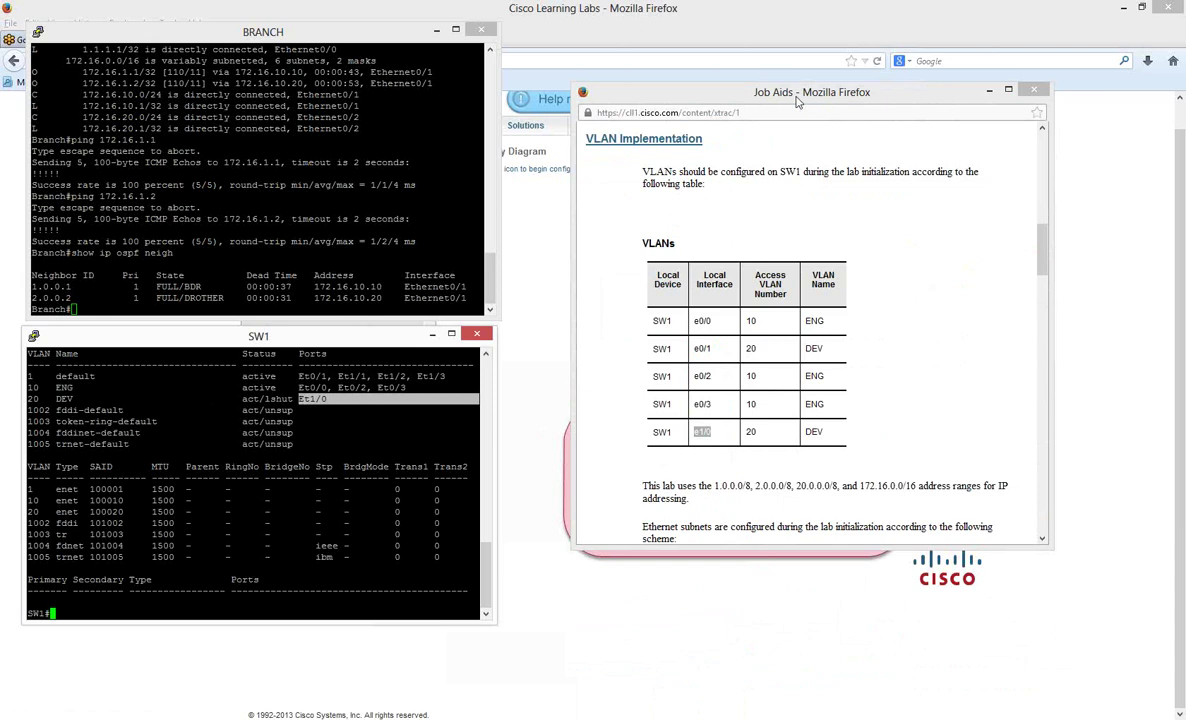
pyautogui.moveTo(712, 348); pyautogui.dragTo(688, 350)
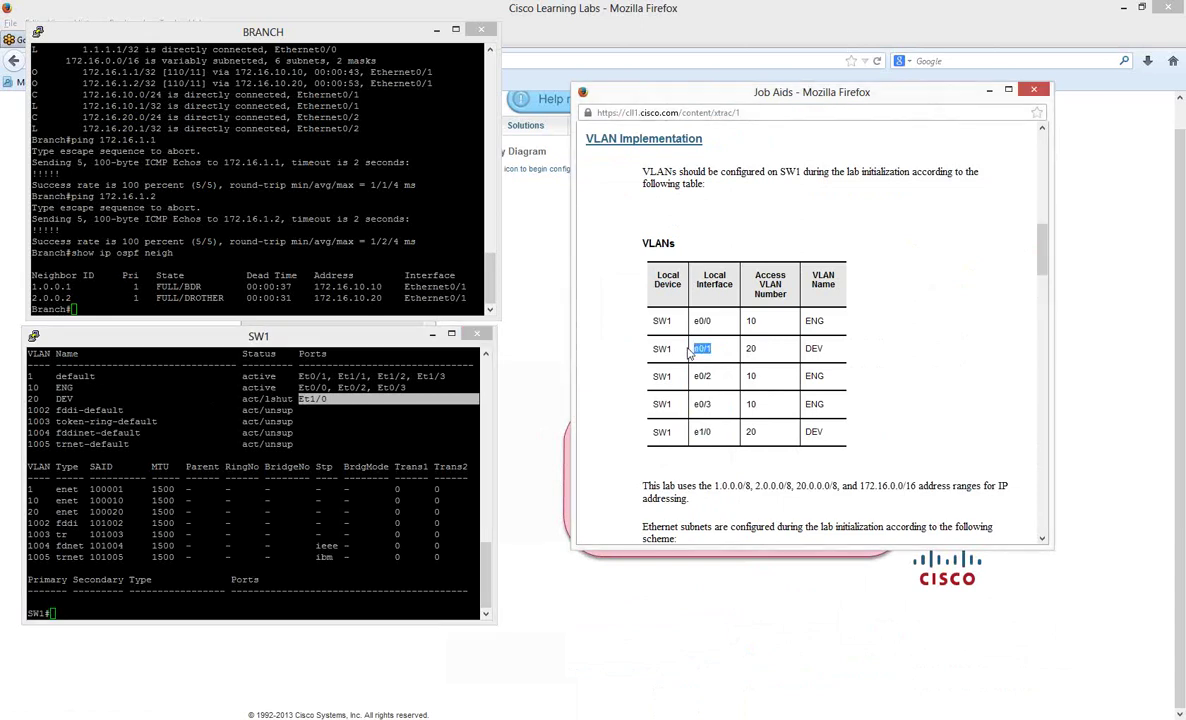
# Assign SW1's interface e0/1 to access VLAN 20 and leave configuration mode
pyautogui.moveTo(326, 375); pyautogui.dragTo(298, 376)
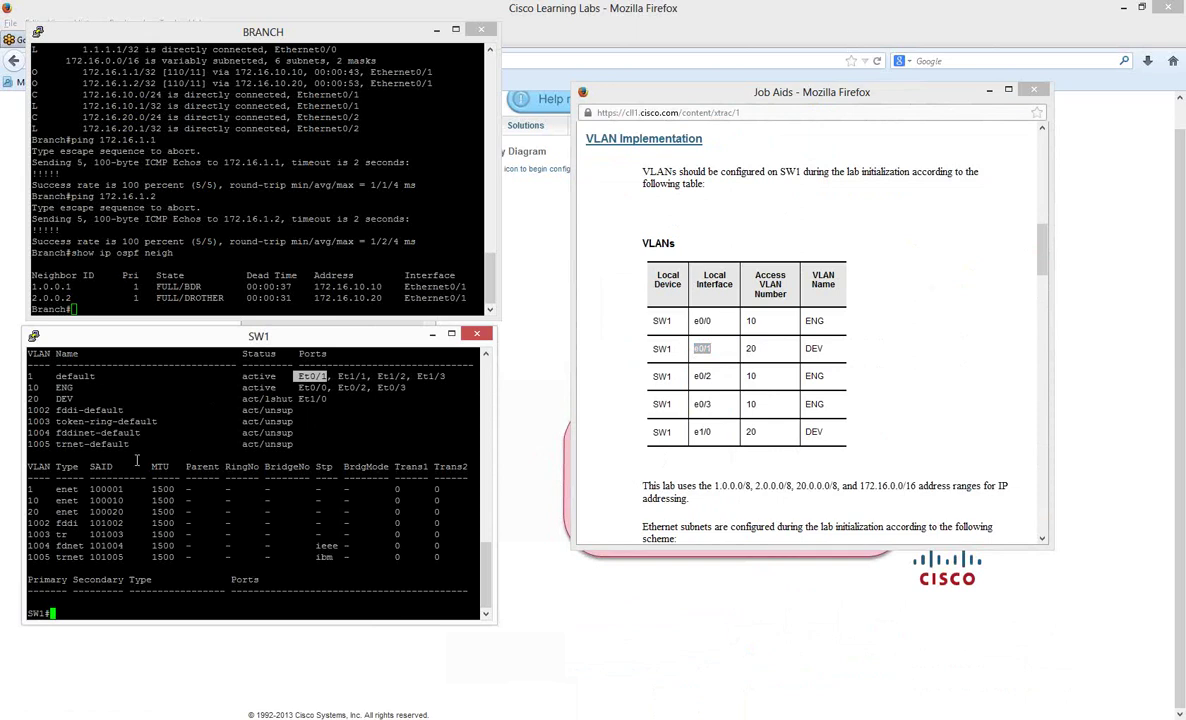
pyautogui.click(257, 510)
pyautogui.write('conf t')
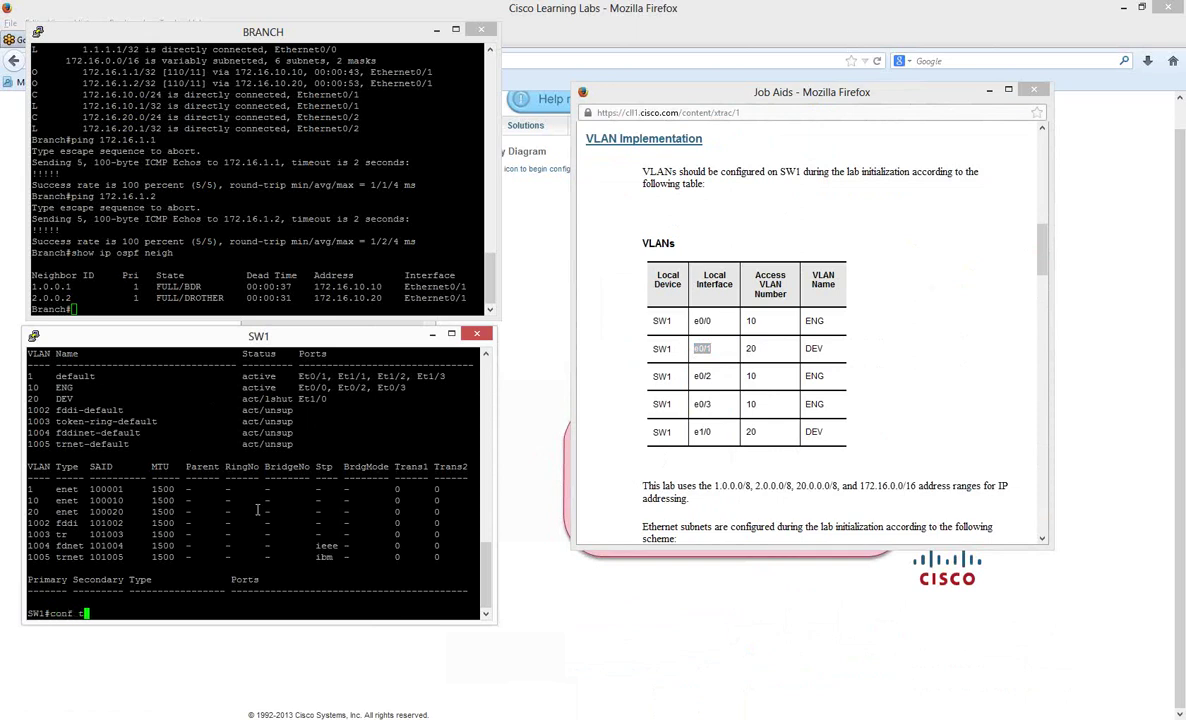
pyautogui.press('Return')
pyautogui.write('int ')
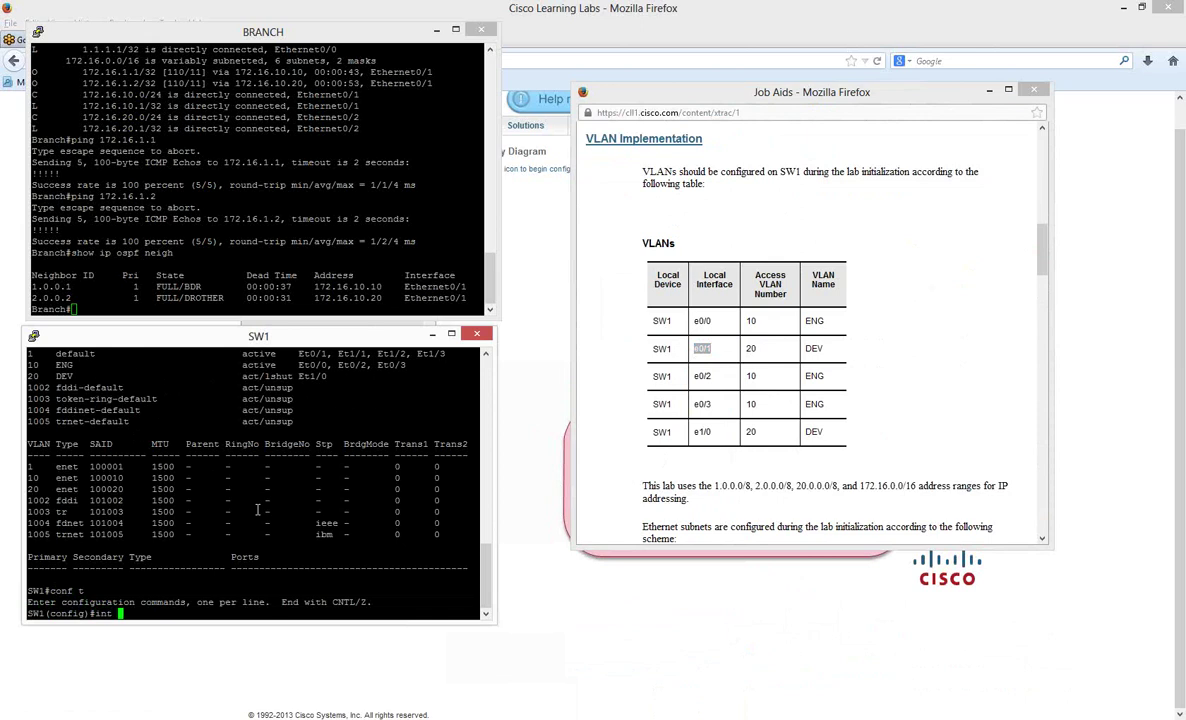
pyautogui.write('e0/1')
pyautogui.press('Return')
pyautogui.write('switchport access vlan 20')
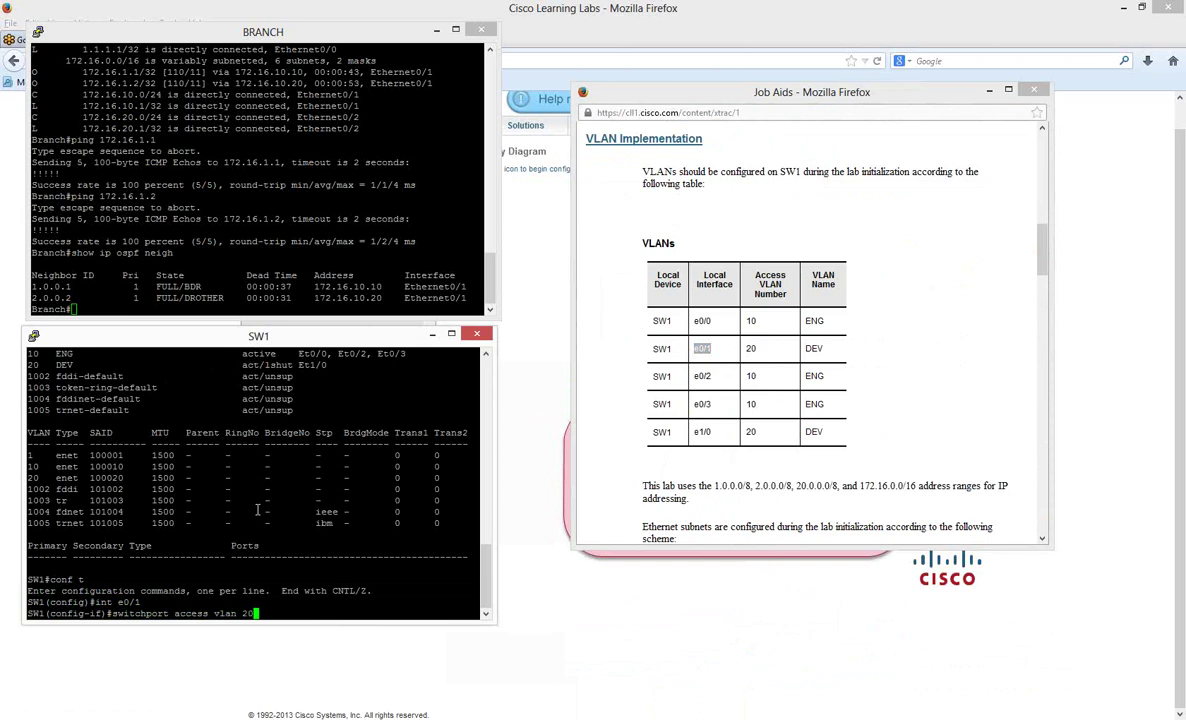
pyautogui.press('Return')
pyautogui.write('end')
pyautogui.press('Return')
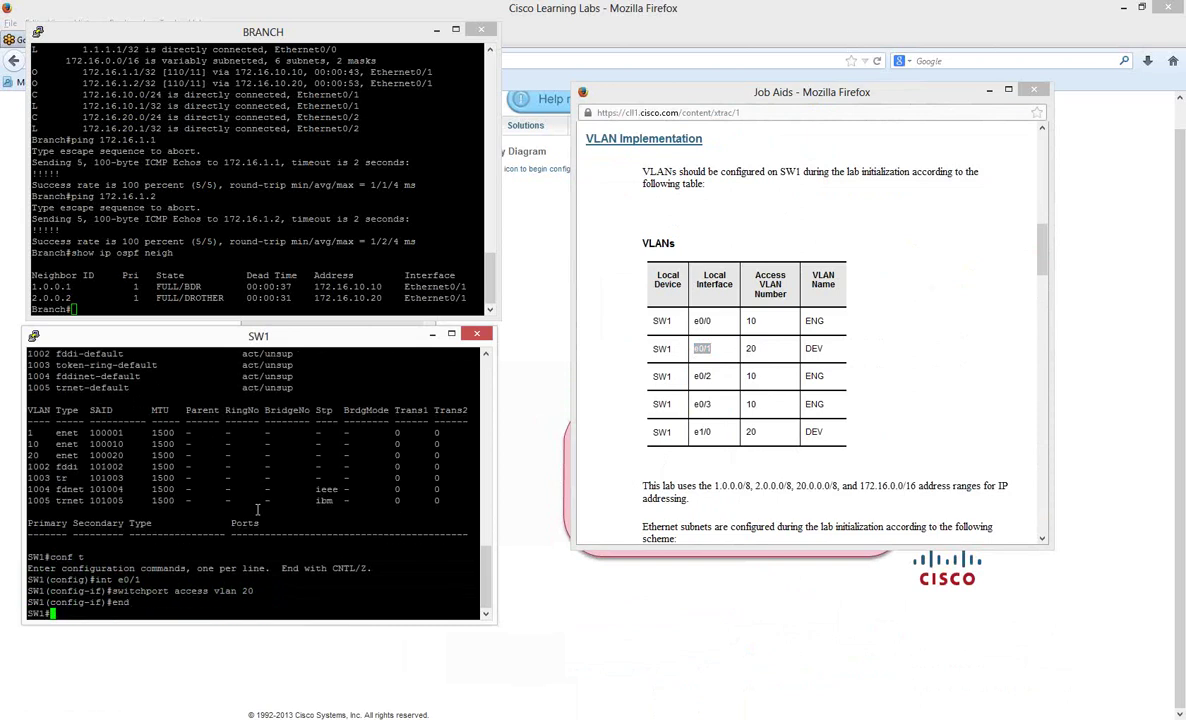
# Display the VLANs on SW1 and check the VLAN 20 ports against the Job Aids table
pyautogui.write('sh vla')
pyautogui.press('Return')
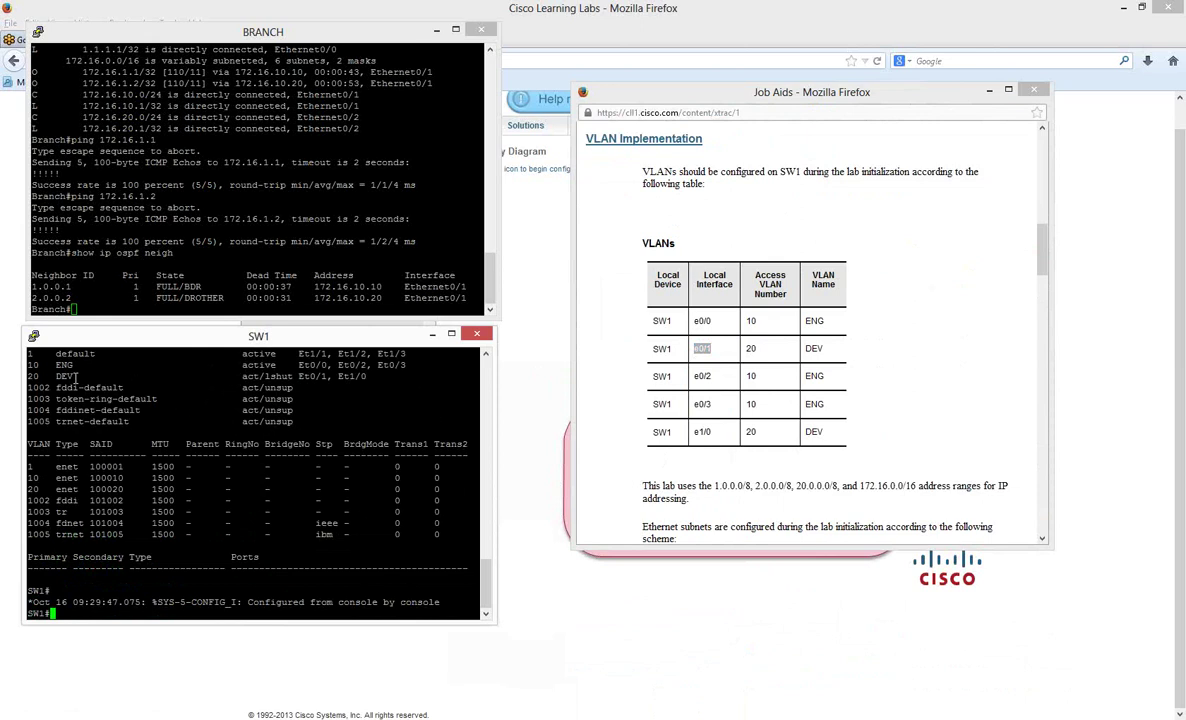
pyautogui.moveTo(75, 376); pyautogui.dragTo(28, 376)
pyautogui.moveTo(367, 376); pyautogui.dragTo(308, 378)
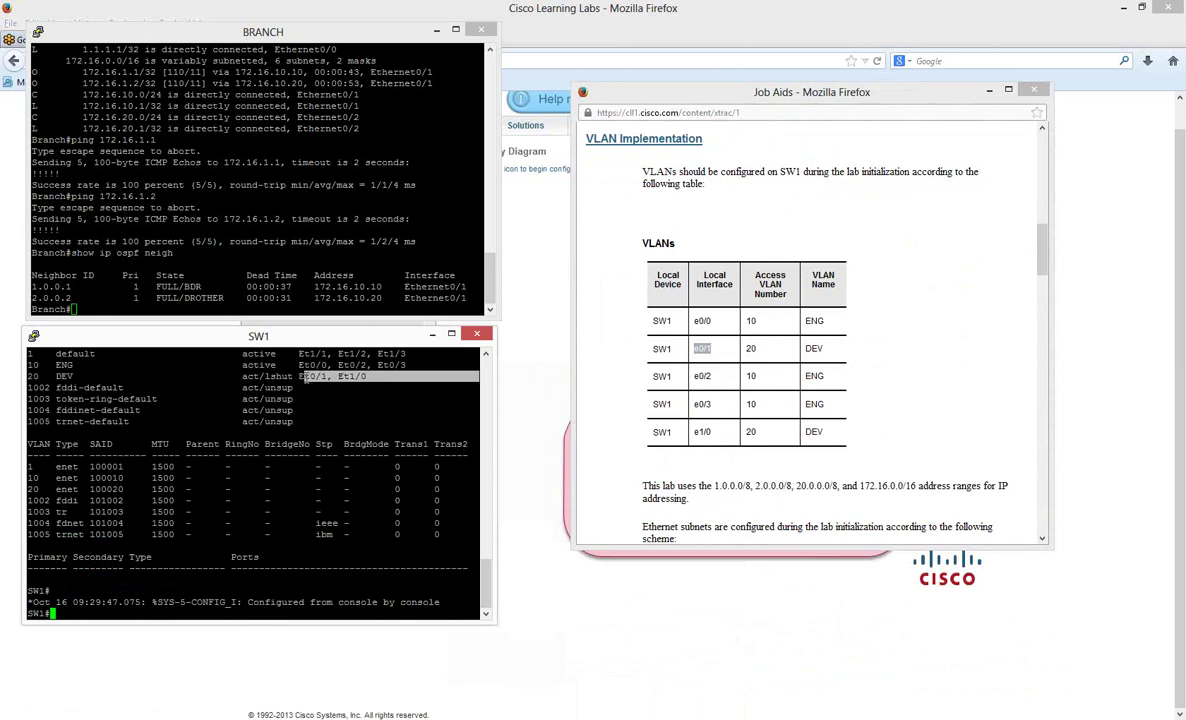
pyautogui.click(706, 317)
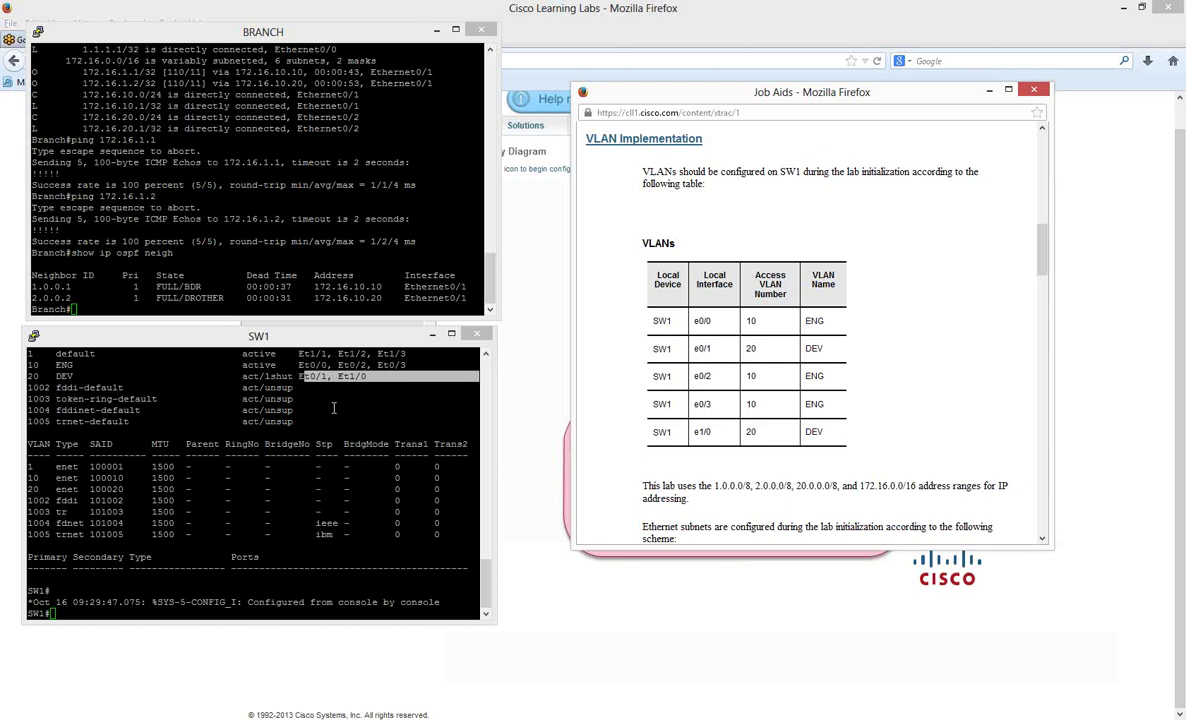
# Ping 172.16.1.3 from the Branch router and minimize the Job Aids window to uncover the topology diagram
pyautogui.click(226, 287)
pyautogui.write('pin')
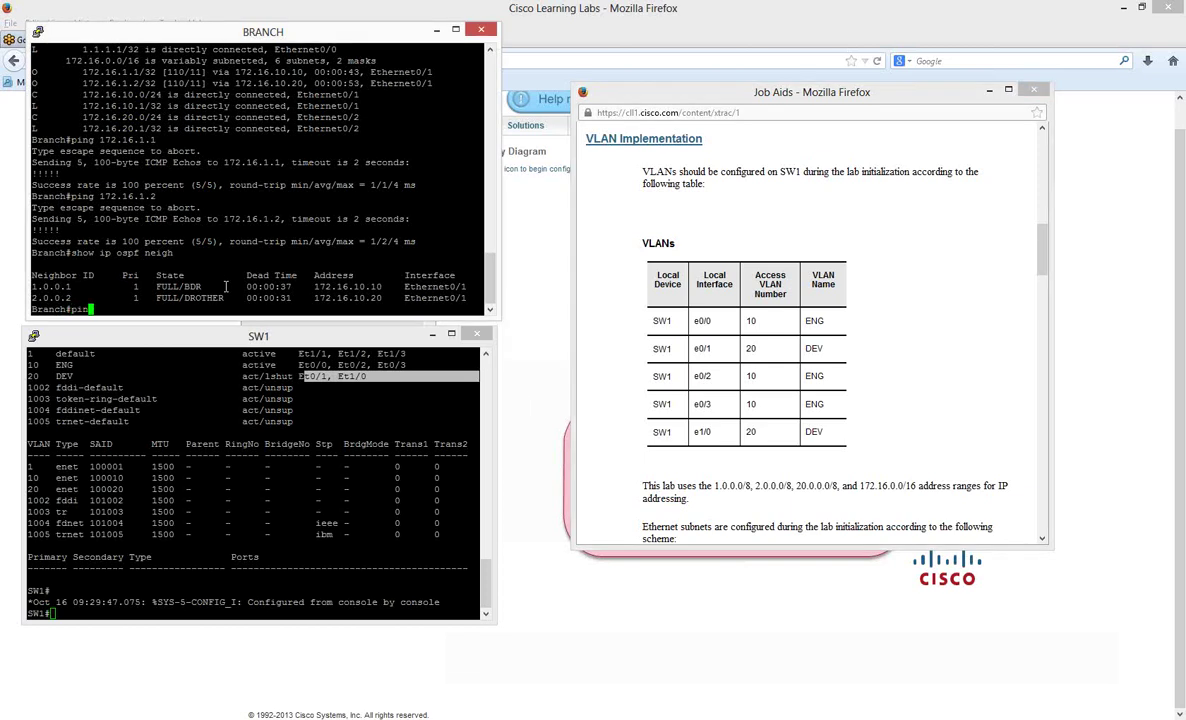
pyautogui.write('g 172.16.1.3')
pyautogui.moveTo(835, 92); pyautogui.dragTo(858, 144)
pyautogui.click(197, 272)
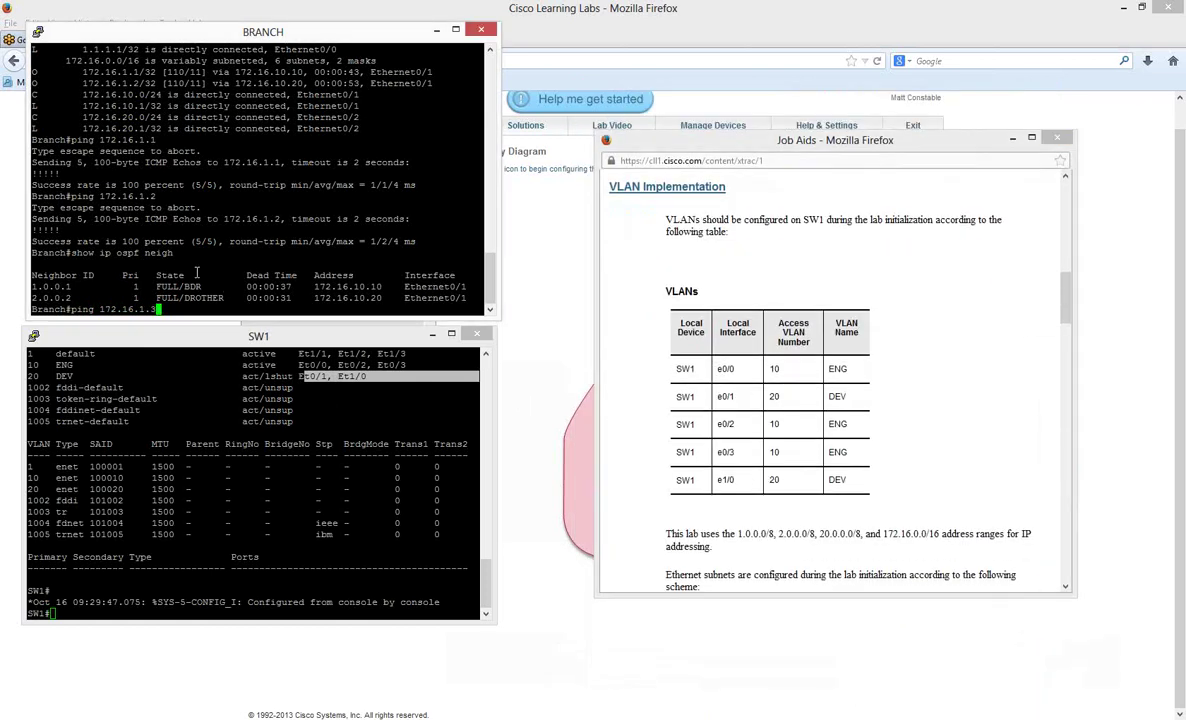
pyautogui.press('Return')
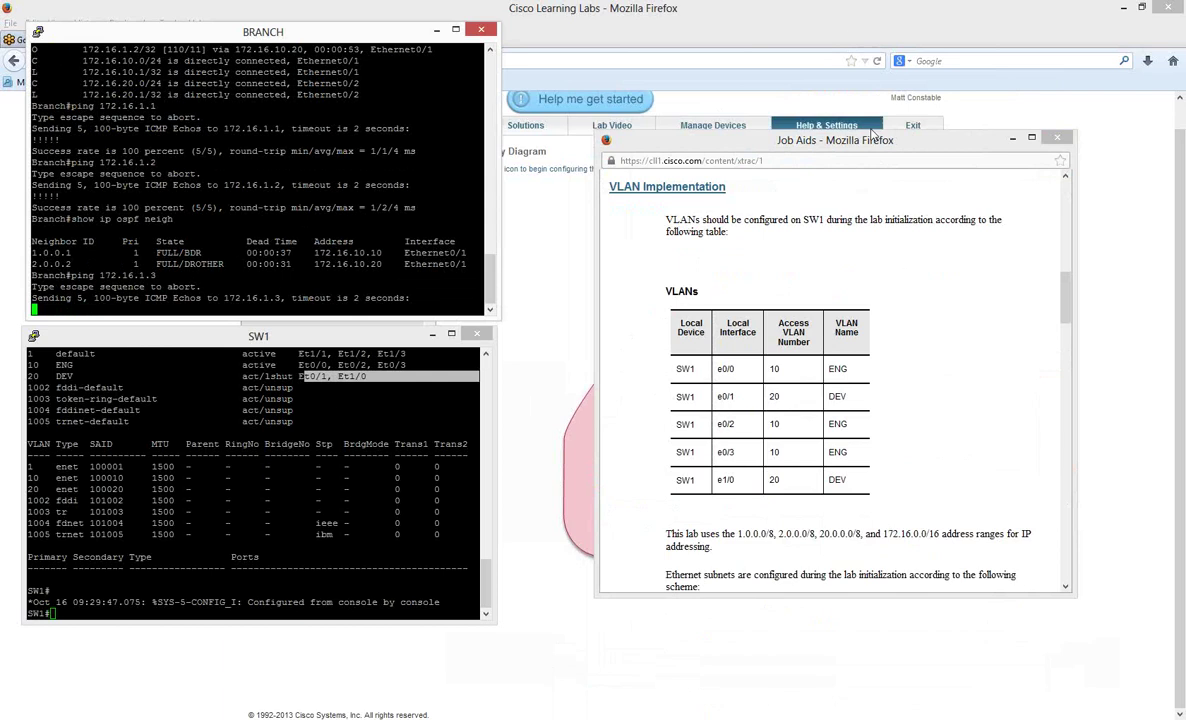
pyautogui.moveTo(876, 153); pyautogui.dragTo(896, 55)
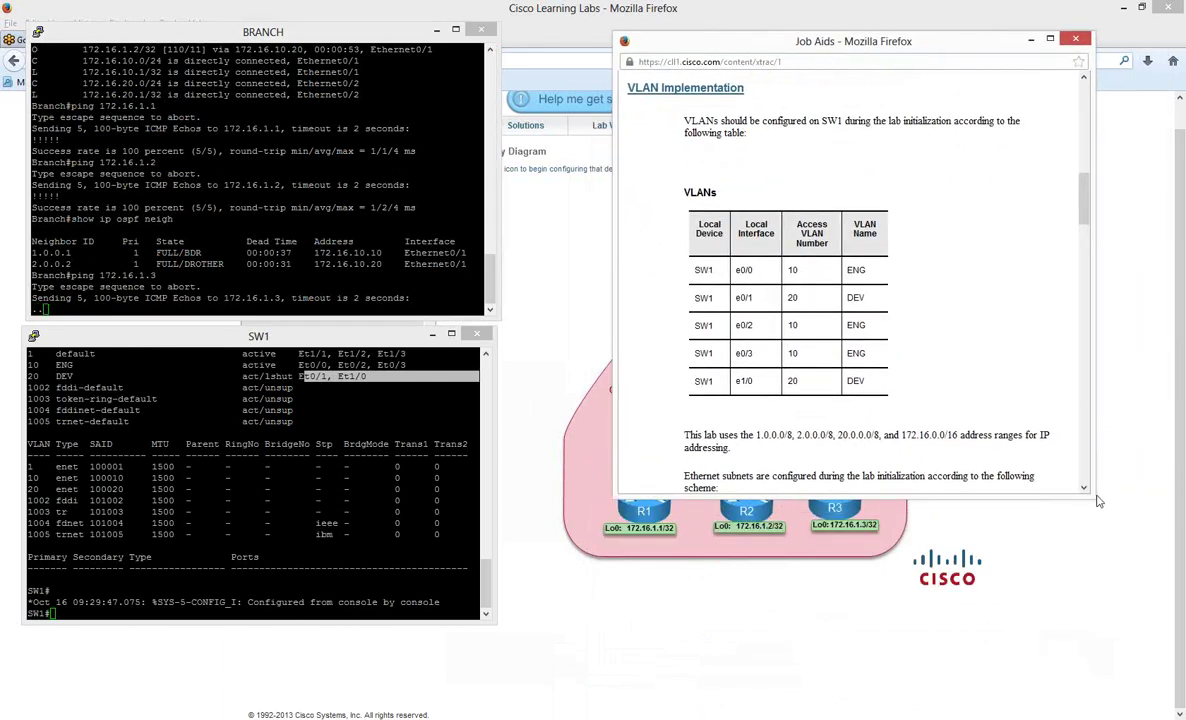
pyautogui.click(1031, 39)
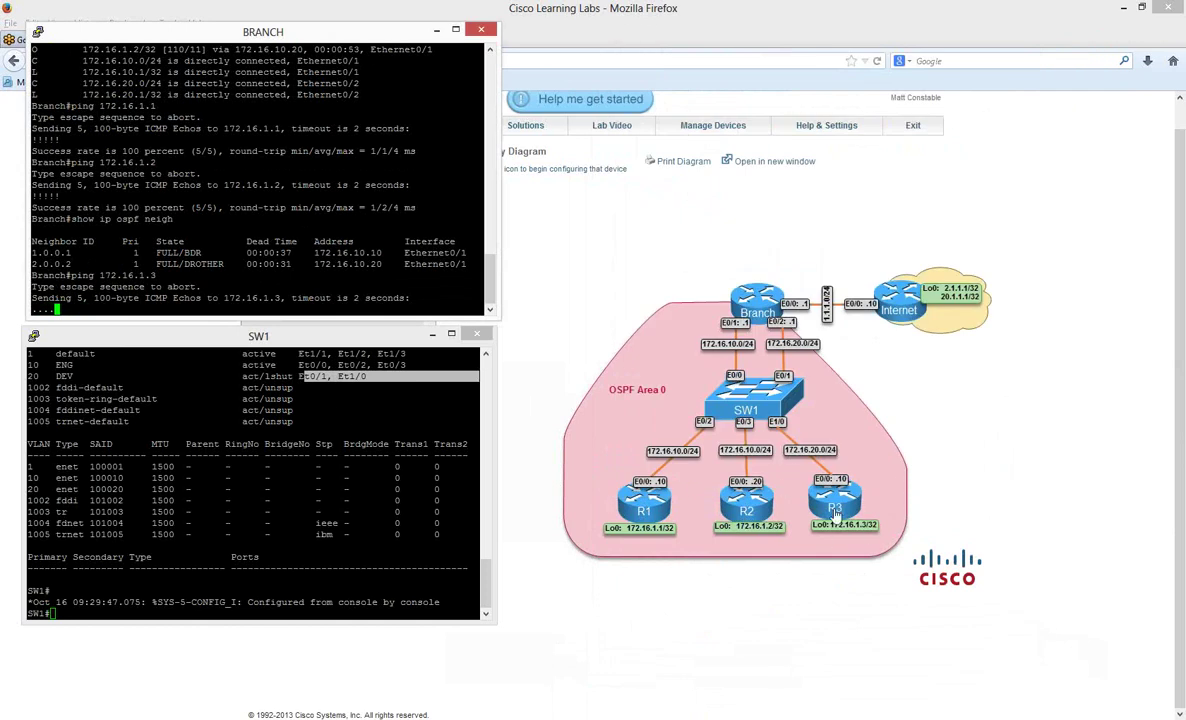
# Examine the status of VLAN 20 in SW1's VLAN listing
pyautogui.click(184, 368)
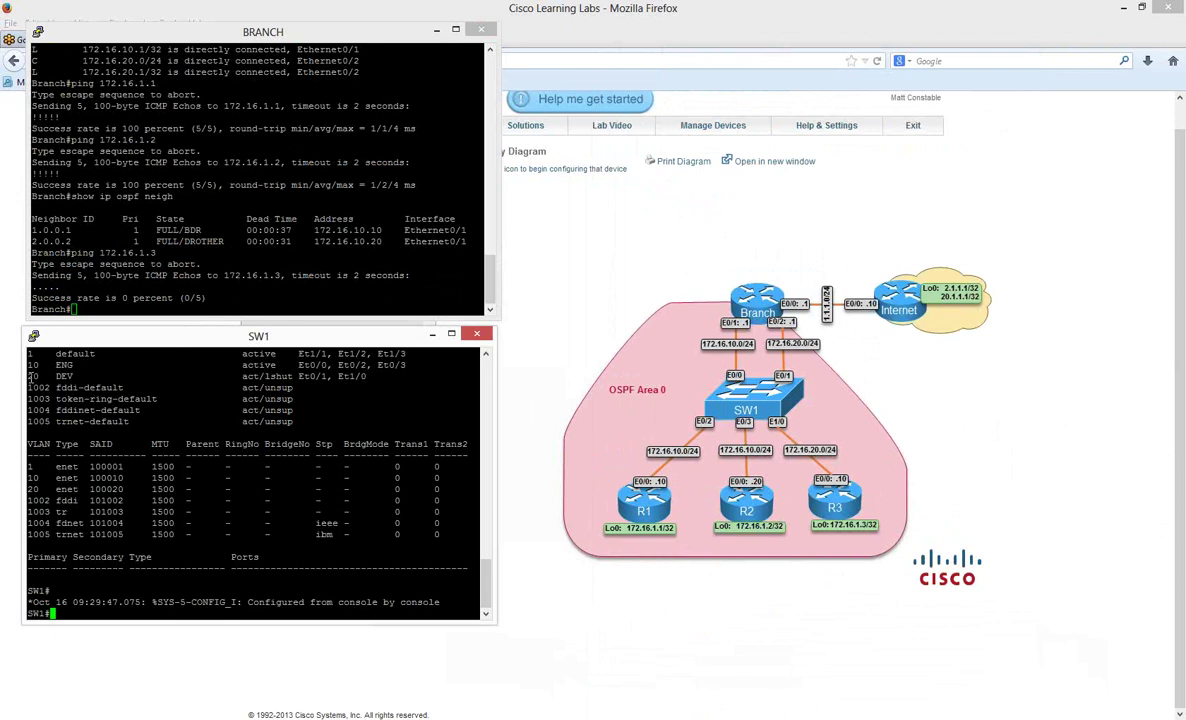
pyautogui.moveTo(489, 593); pyautogui.dragTo(492, 577)
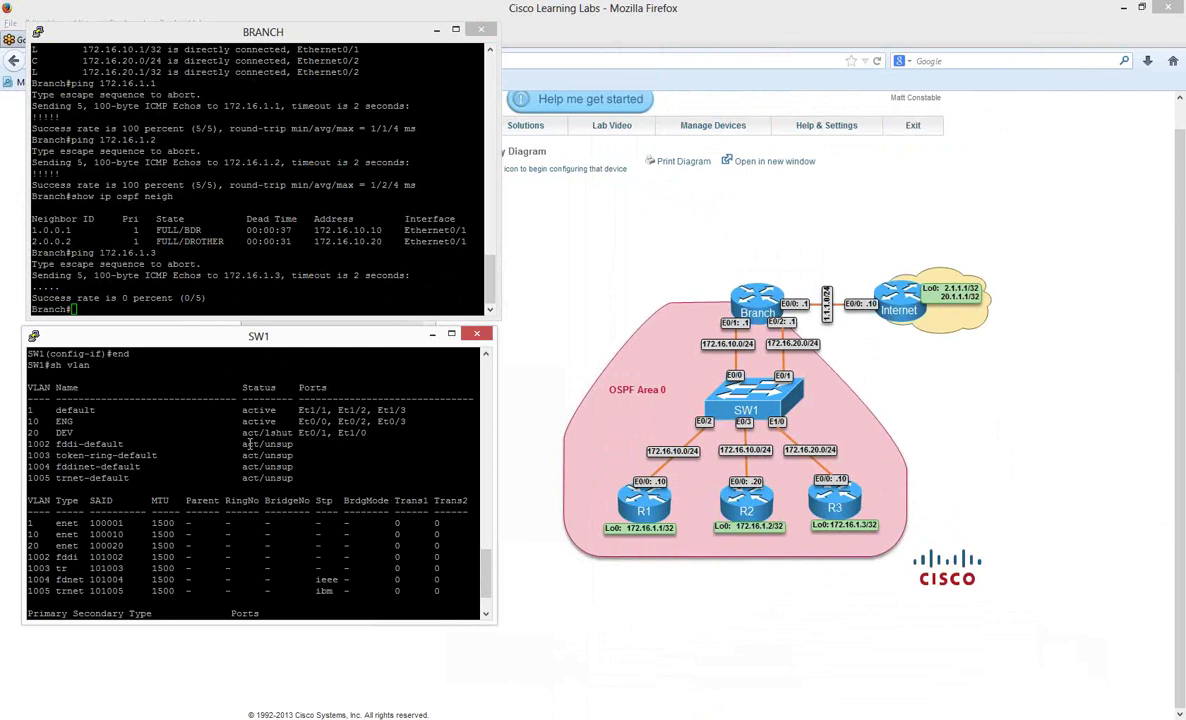
pyautogui.moveTo(243, 433); pyautogui.dragTo(292, 433)
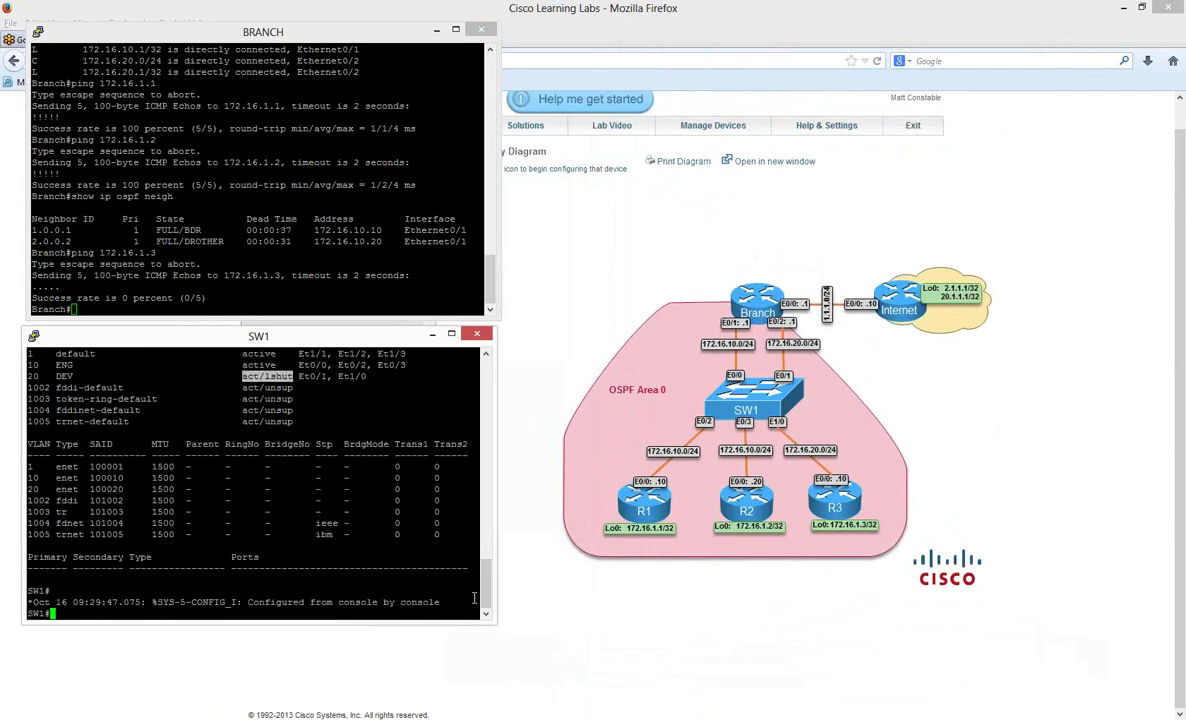
pyautogui.scroll(1, 460, 560)
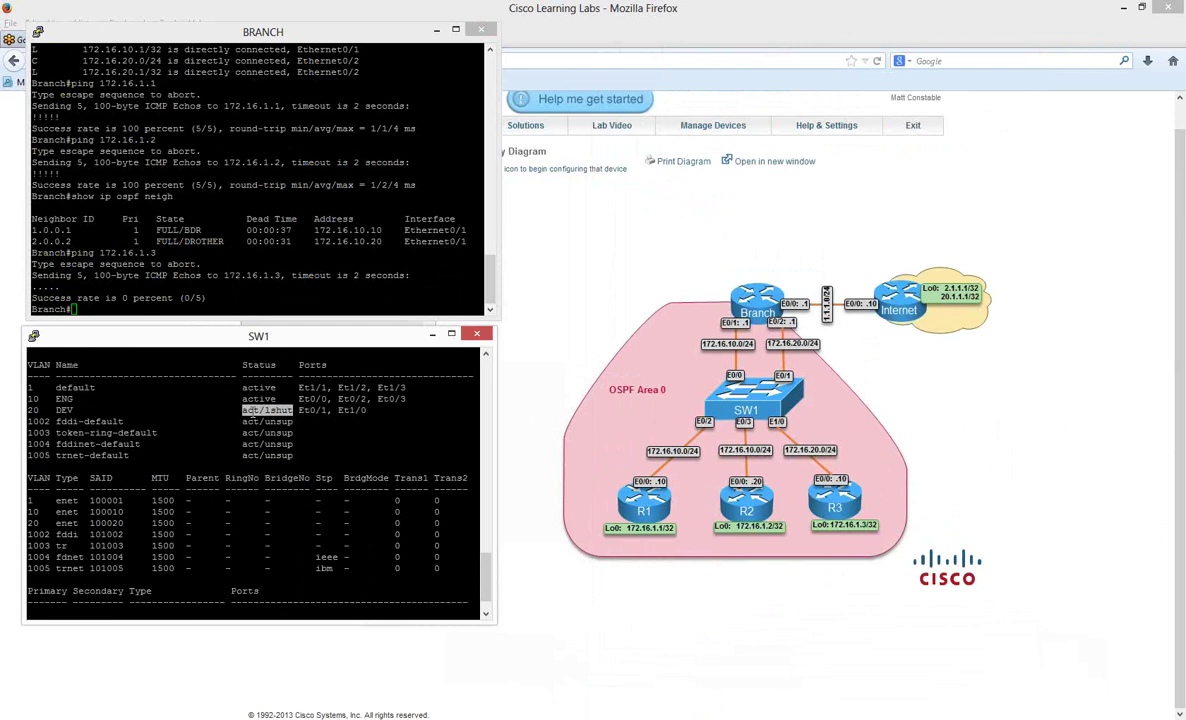
pyautogui.moveTo(257, 411); pyautogui.dragTo(238, 411)
# Display SW1's running configuration and inspect the VLAN 20 section
pyautogui.click(268, 414)
pyautogui.write('show run')
pyautogui.press('Return')
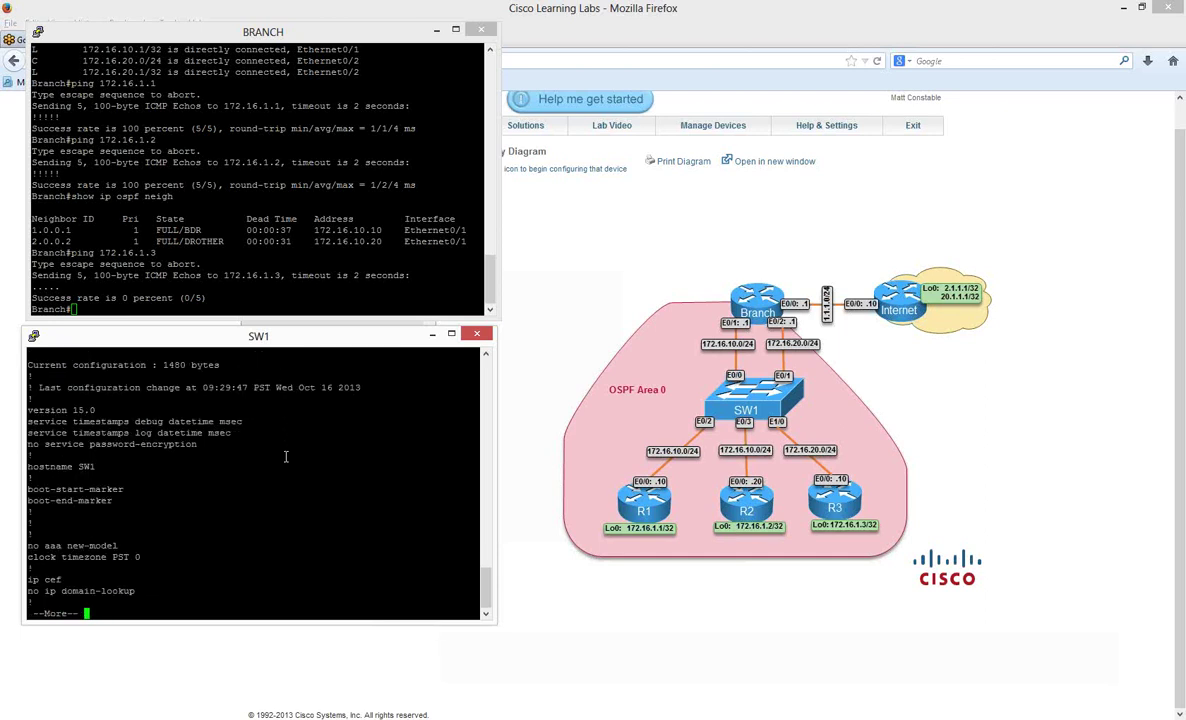
pyautogui.press('space')
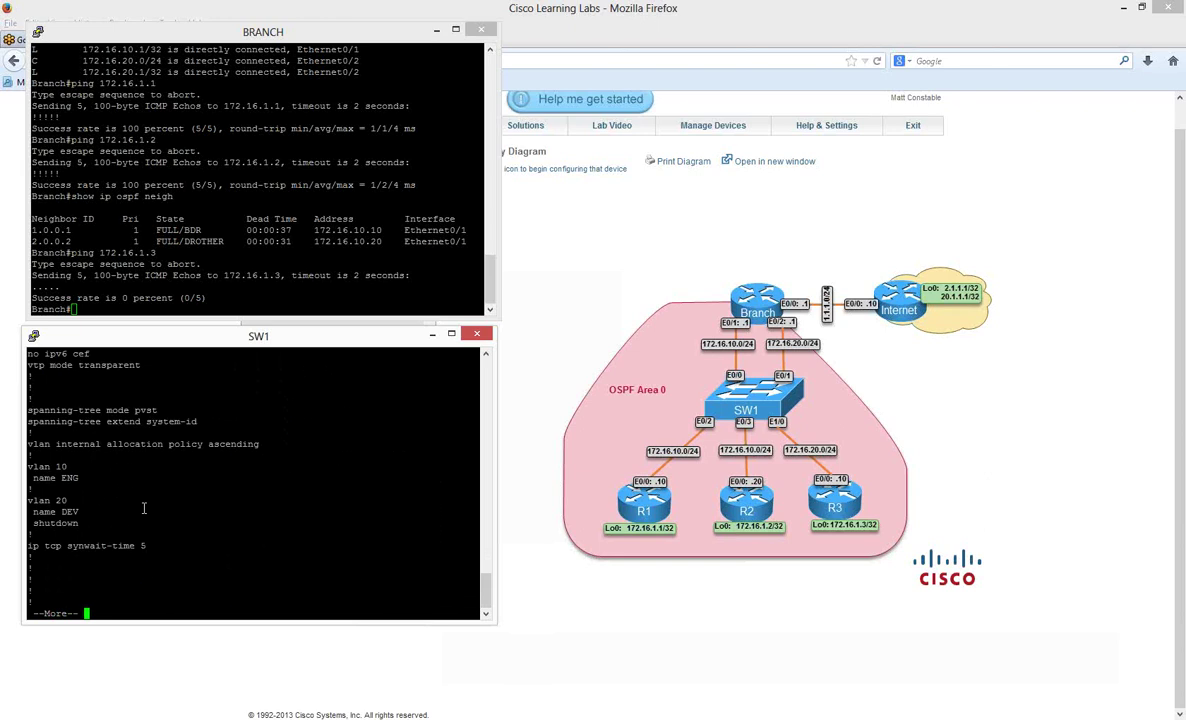
pyautogui.press('space')
pyautogui.moveTo(87, 513); pyautogui.dragTo(29, 490)
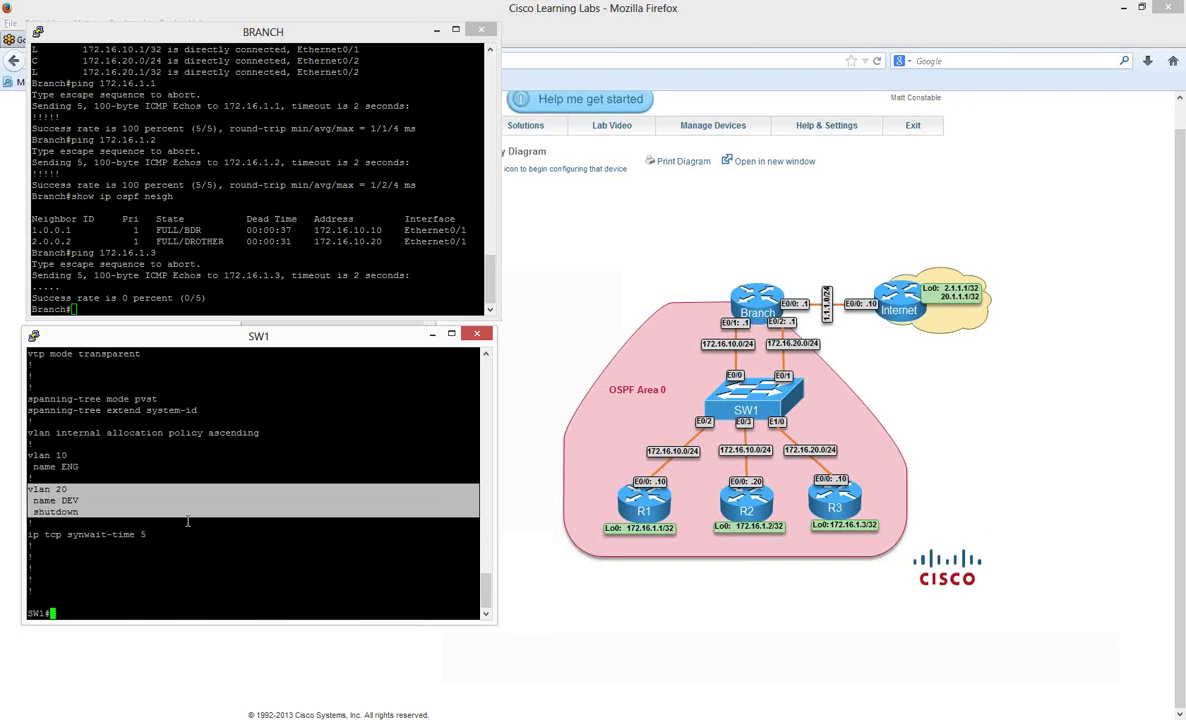
# Bring VLAN 20 out of shutdown on SW1 and exit configuration mode so the change is applied
pyautogui.click(199, 560)
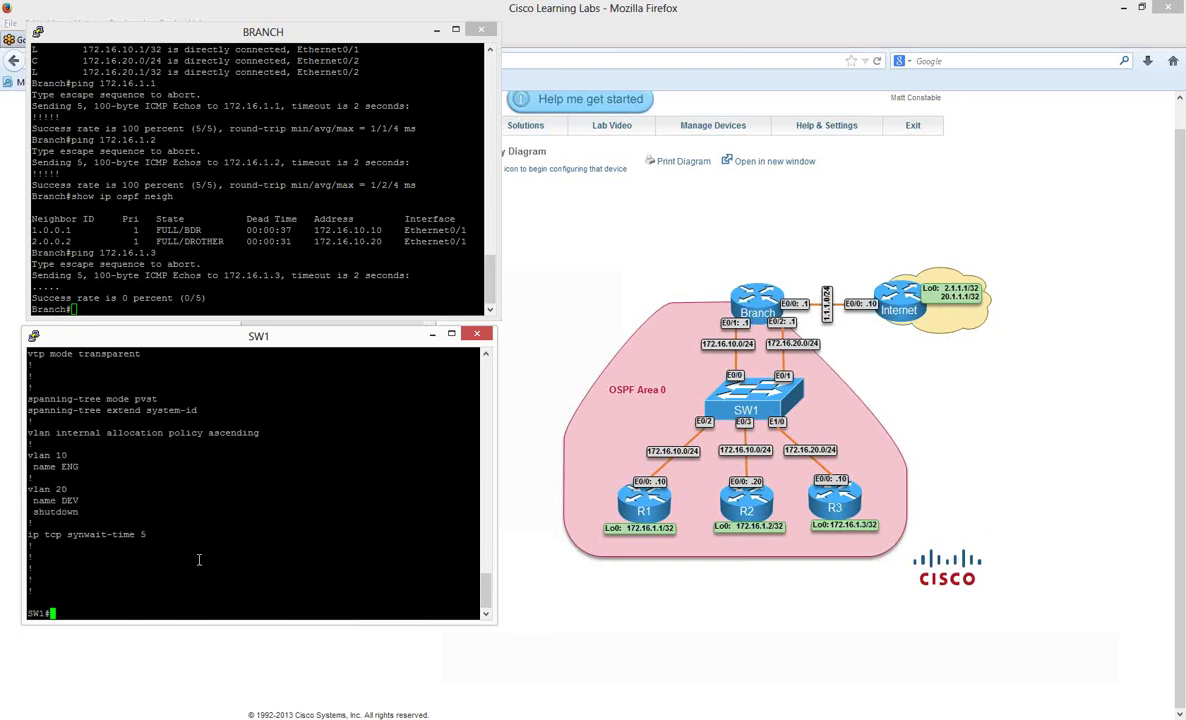
pyautogui.write('conf t')
pyautogui.press('Return')
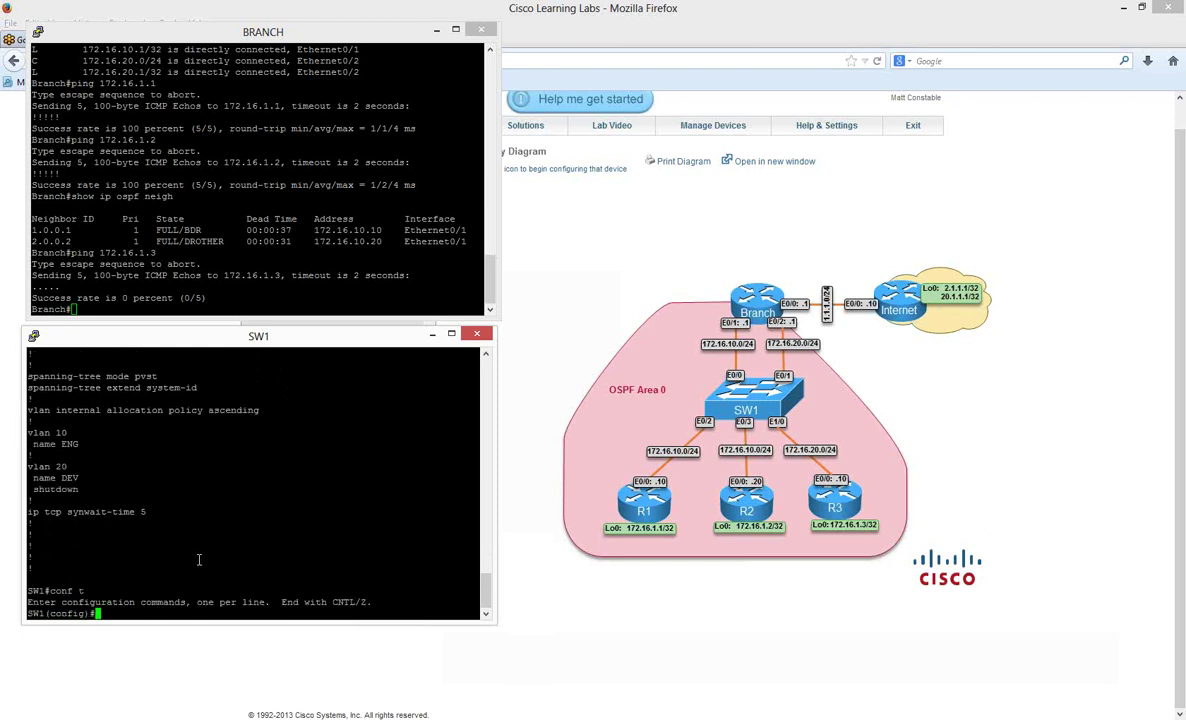
pyautogui.write('vlan 20')
pyautogui.press('Return')
pyautogui.write('no shut')
pyautogui.press('Return')
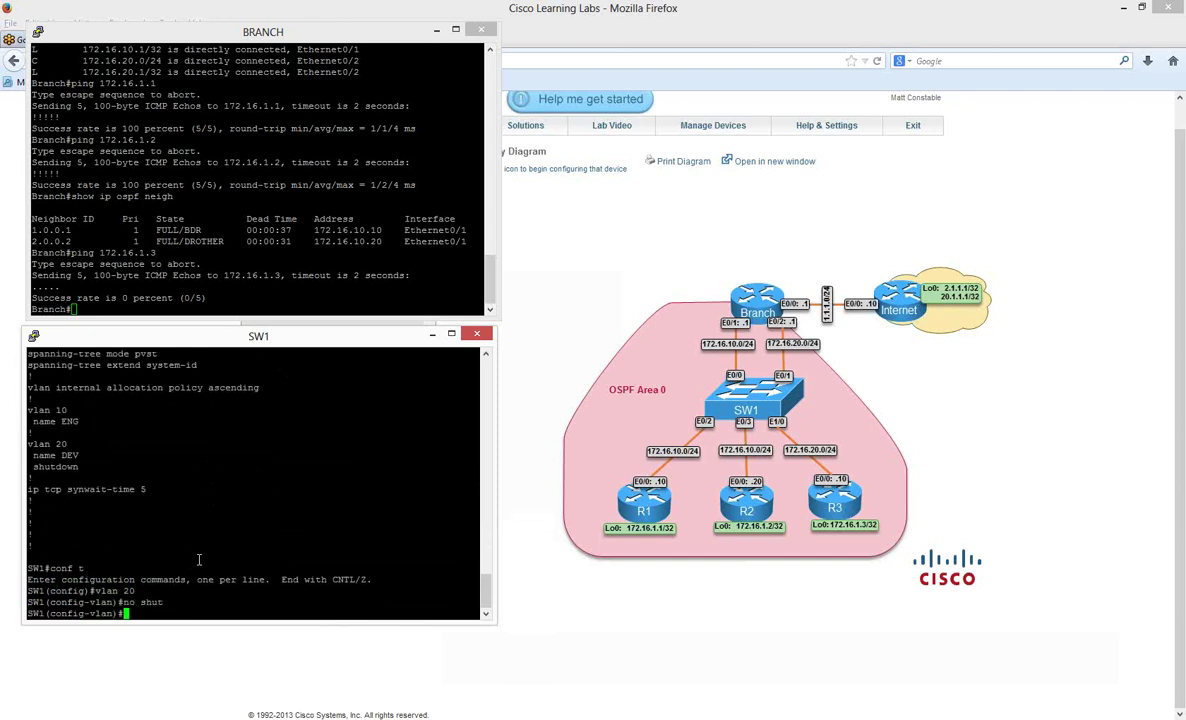
pyautogui.press('Return')
pyautogui.press('Return')
pyautogui.press('Return')
pyautogui.press('Return')
pyautogui.press('Return')
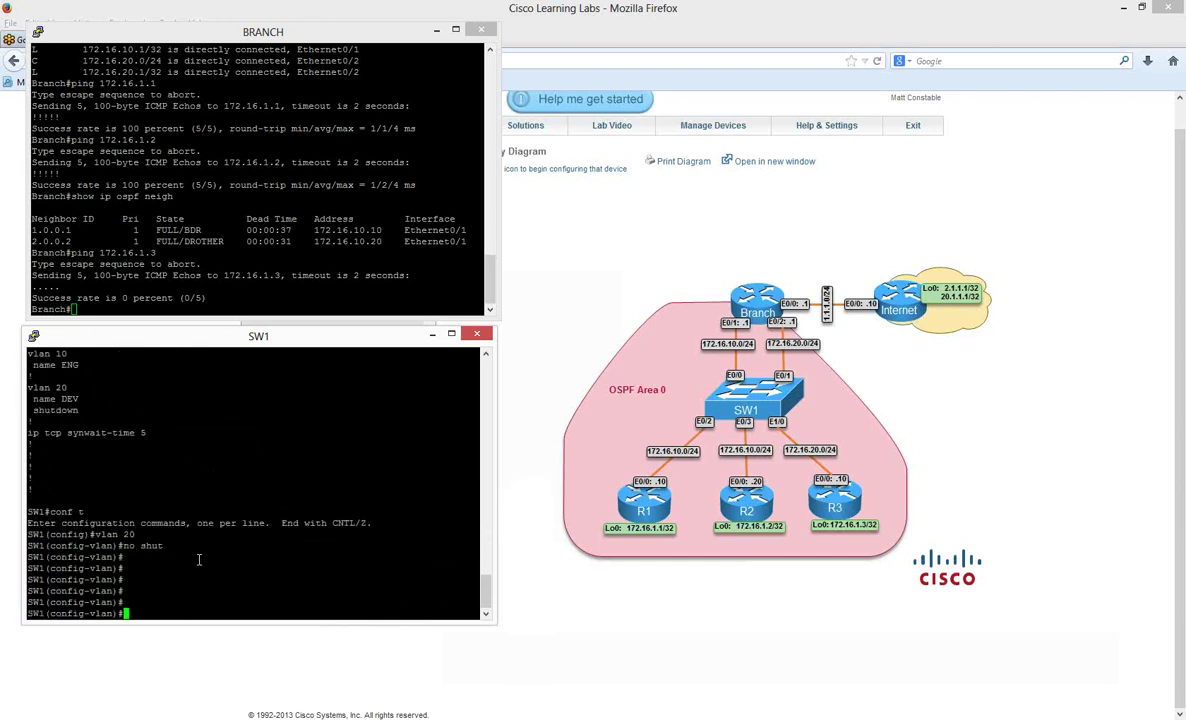
pyautogui.write('end')
pyautogui.press('Return')
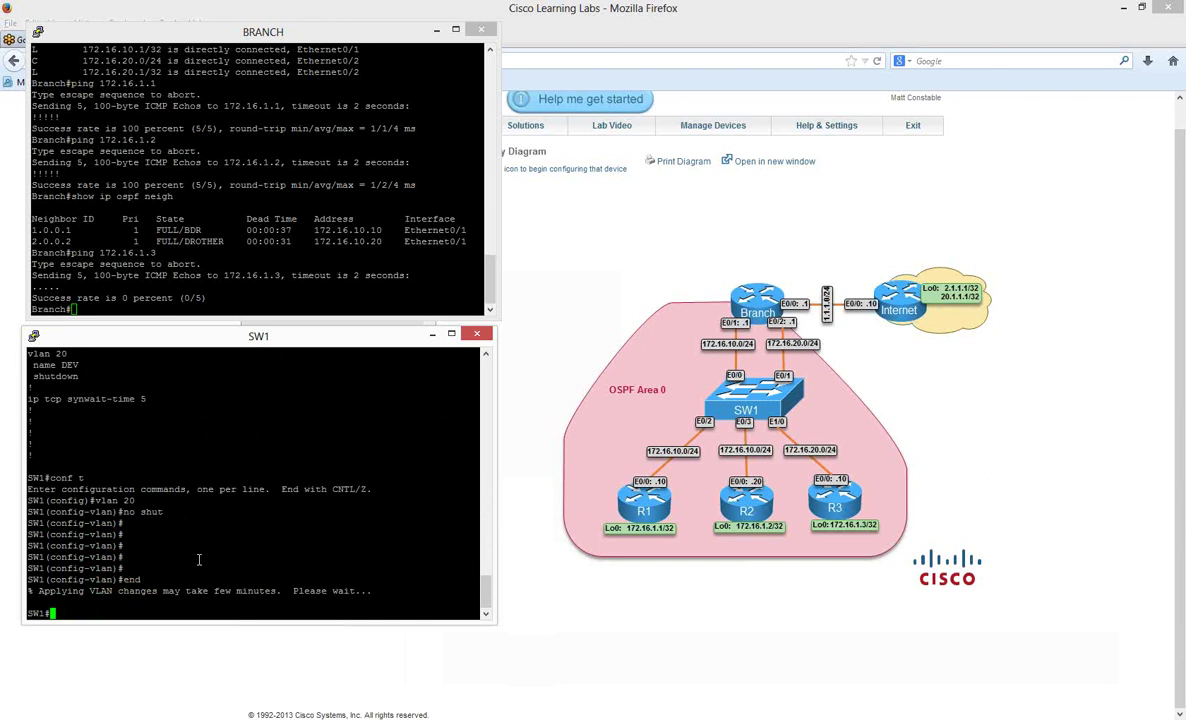
# Review the configuration exit line on SW1, then display its VLANs and check the VLAN 20 entry
pyautogui.write('show vlan')
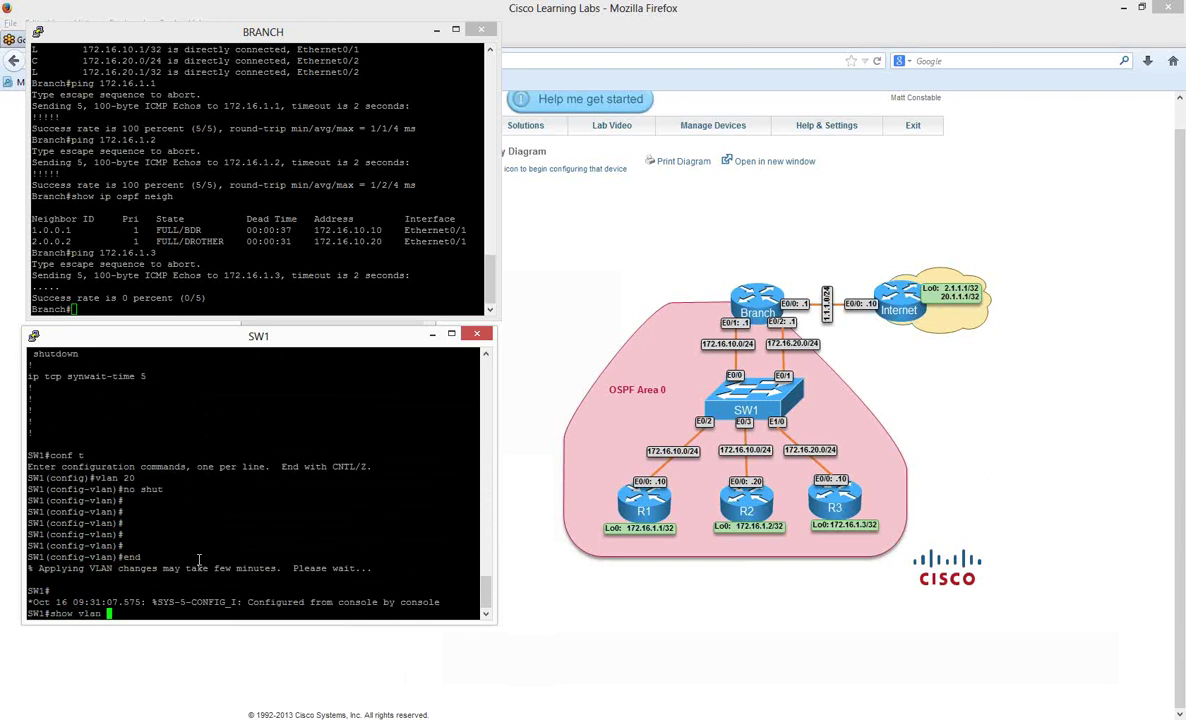
pyautogui.moveTo(390, 568); pyautogui.dragTo(24, 568)
pyautogui.click(189, 579)
pyautogui.moveTo(147, 557); pyautogui.dragTo(46, 557)
pyautogui.moveTo(152, 558); pyautogui.dragTo(117, 557)
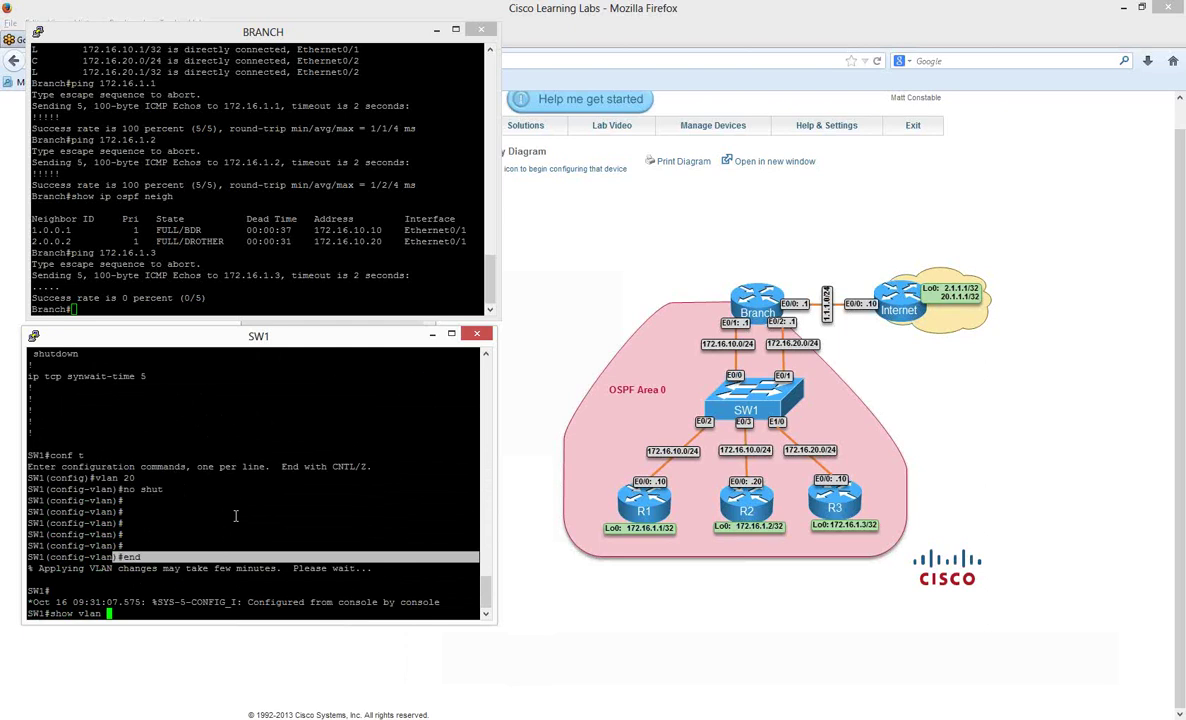
pyautogui.click(217, 614)
pyautogui.press('Return')
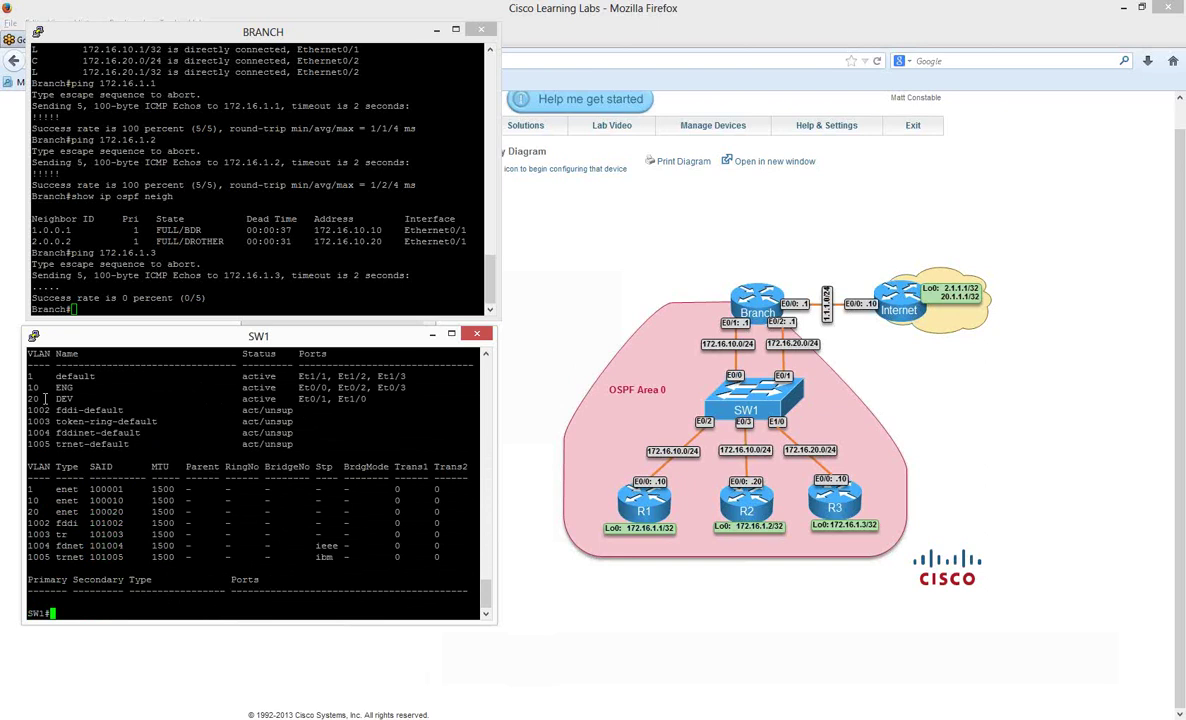
pyautogui.moveTo(30, 398); pyautogui.dragTo(450, 399)
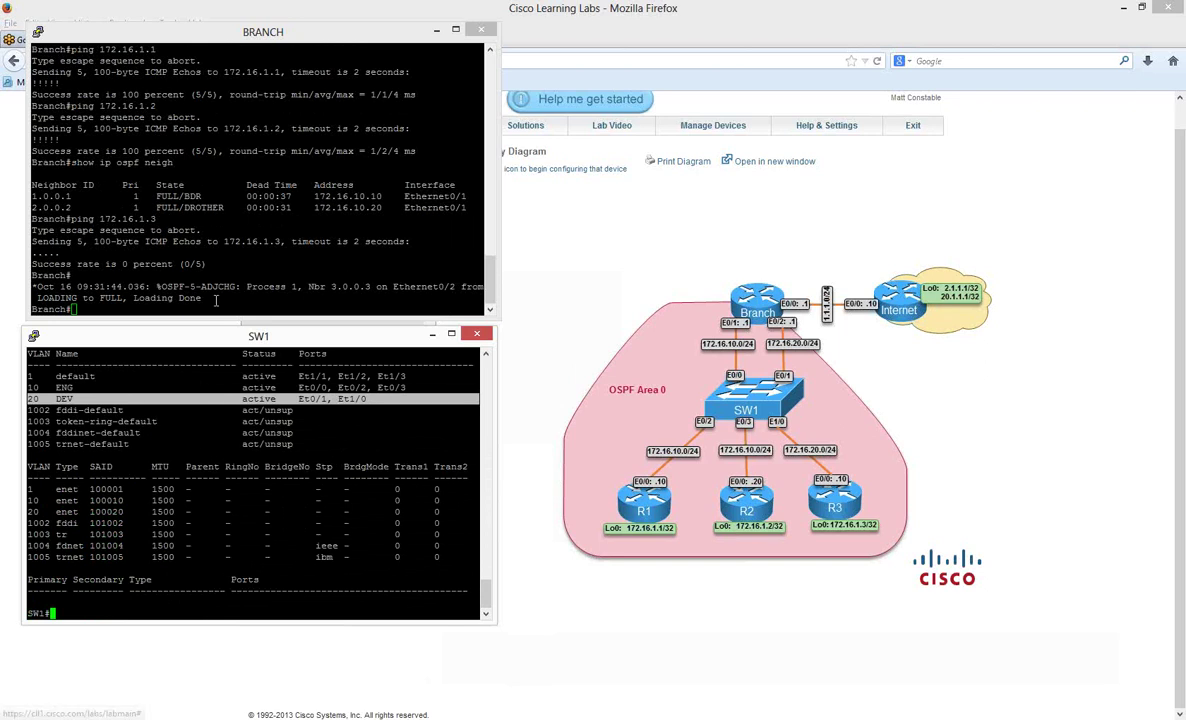
# Read the OSPF adjacency log message on the Branch router and list its OSPF neighbors, examining their addresses
pyautogui.moveTo(184, 278); pyautogui.dragTo(222, 310)
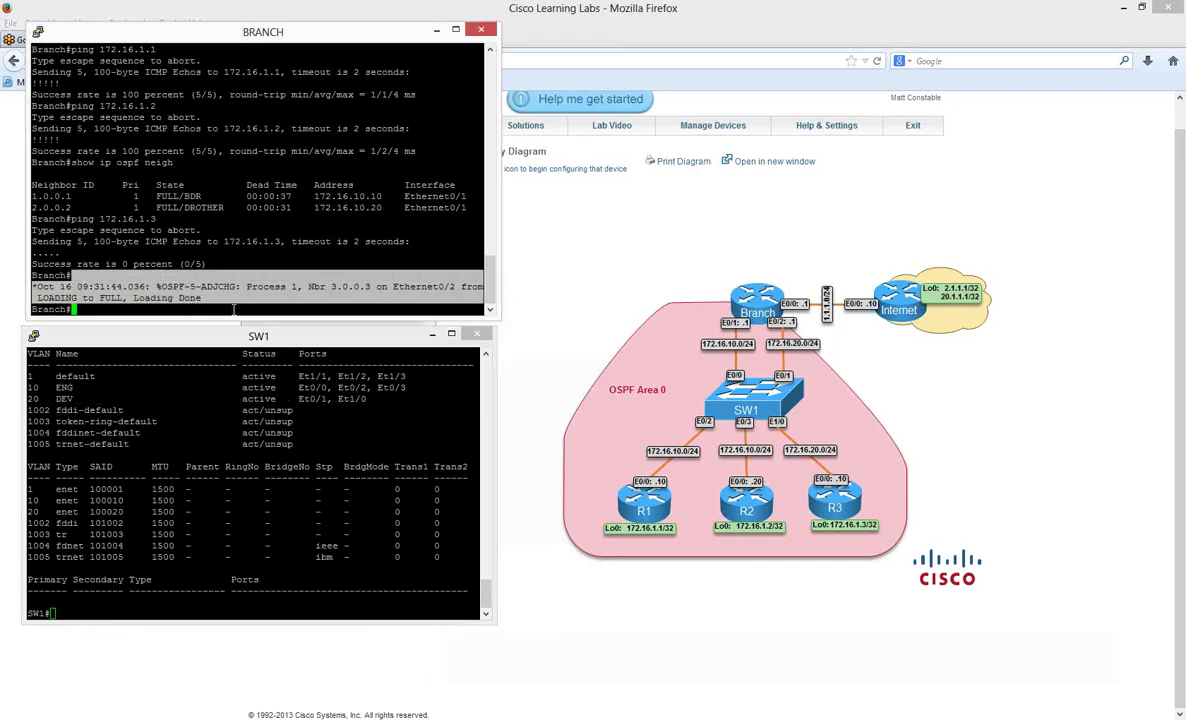
pyautogui.click(234, 309)
pyautogui.write('sh')
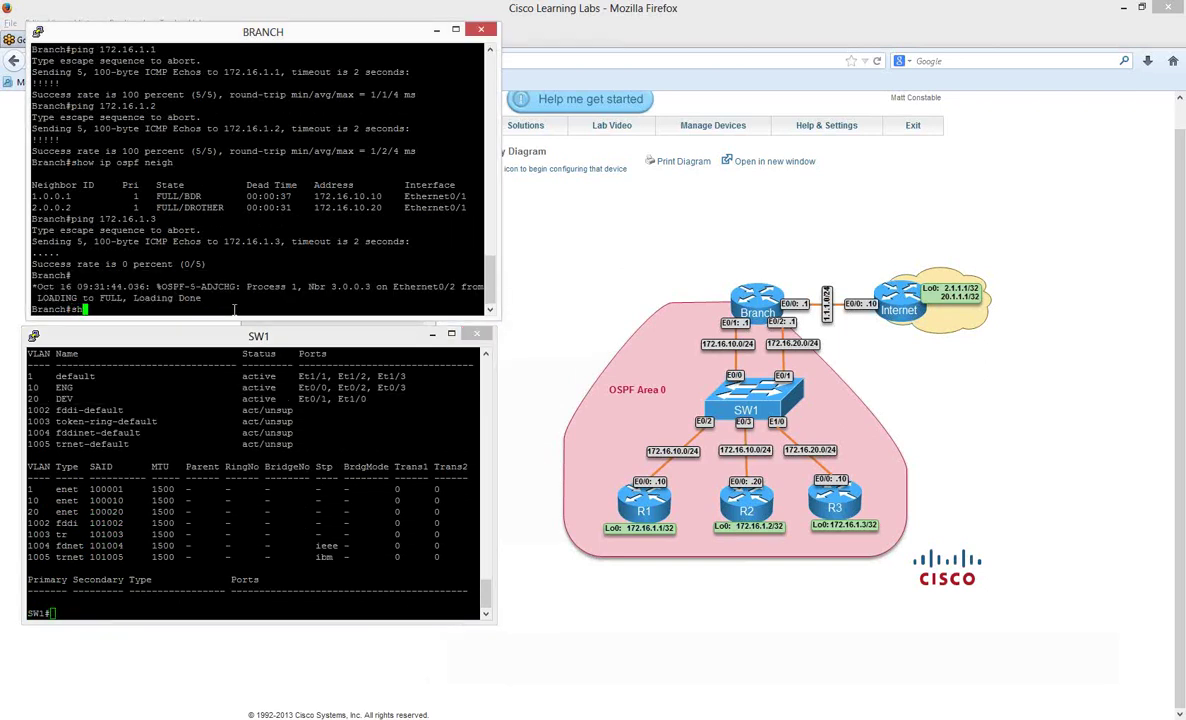
pyautogui.write('ow ip ospf neigh')
pyautogui.press('Return')
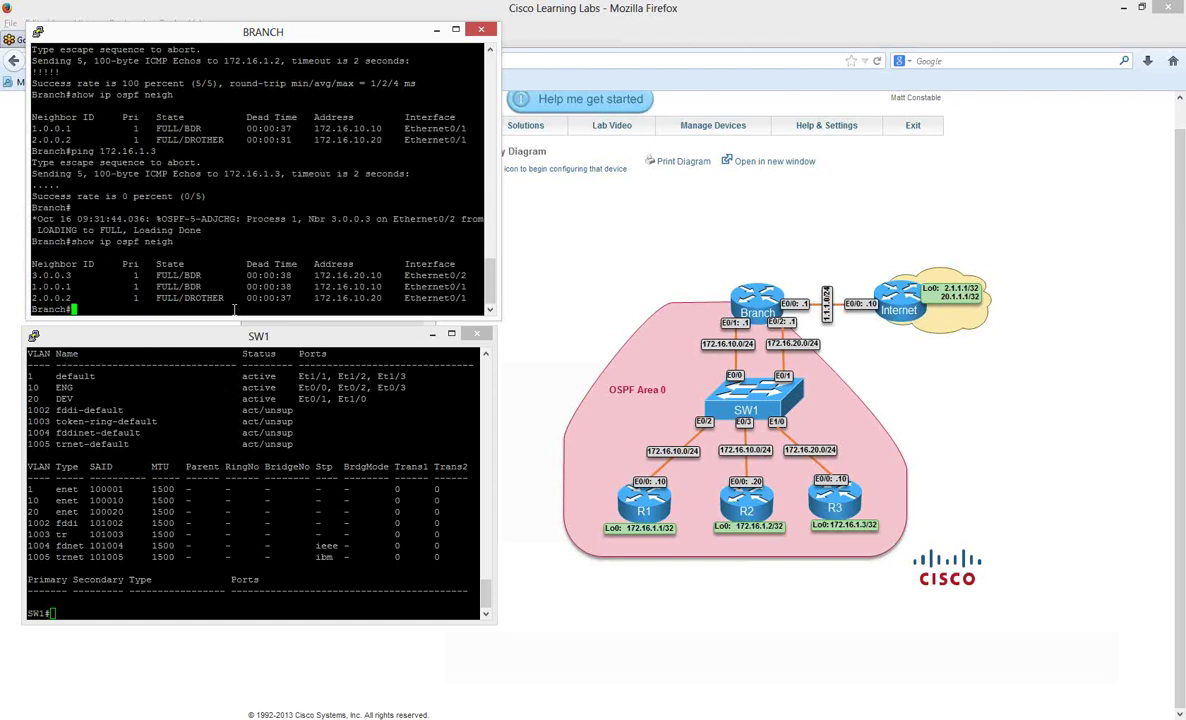
pyautogui.moveTo(331, 298)
pyautogui.mouseDown()
pyautogui.moveTo(387, 298)
pyautogui.moveTo(320, 286)
pyautogui.mouseUp()
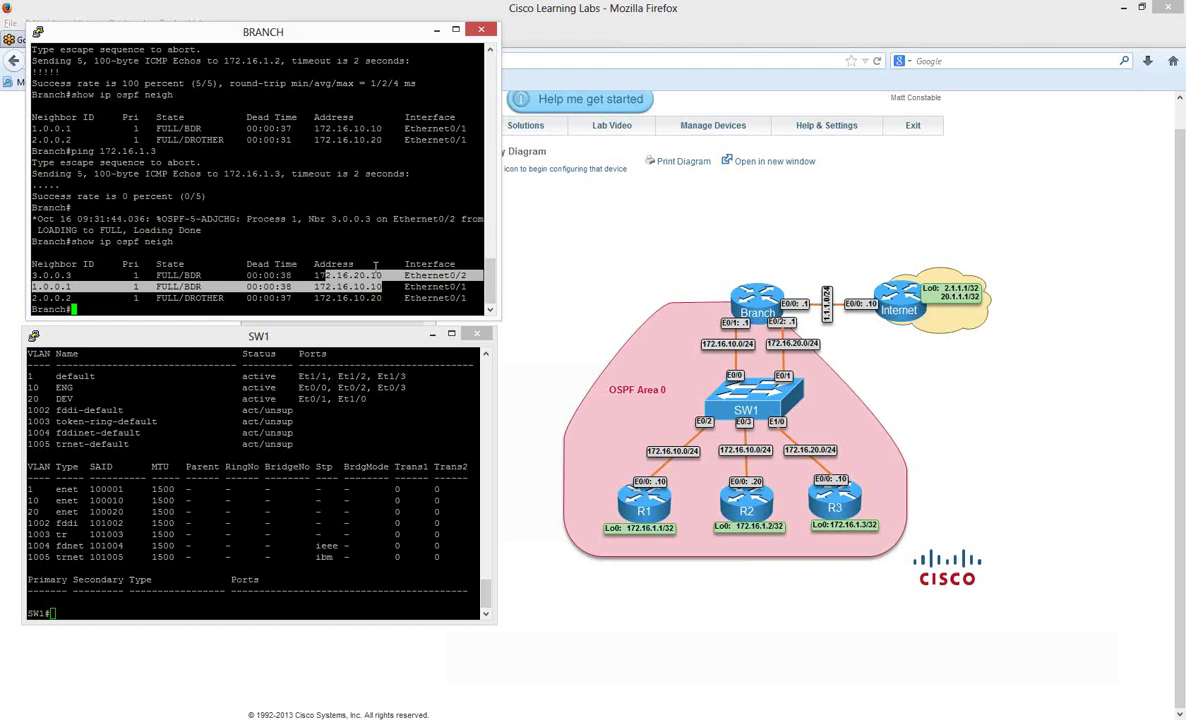
pyautogui.moveTo(389, 274); pyautogui.dragTo(343, 275)
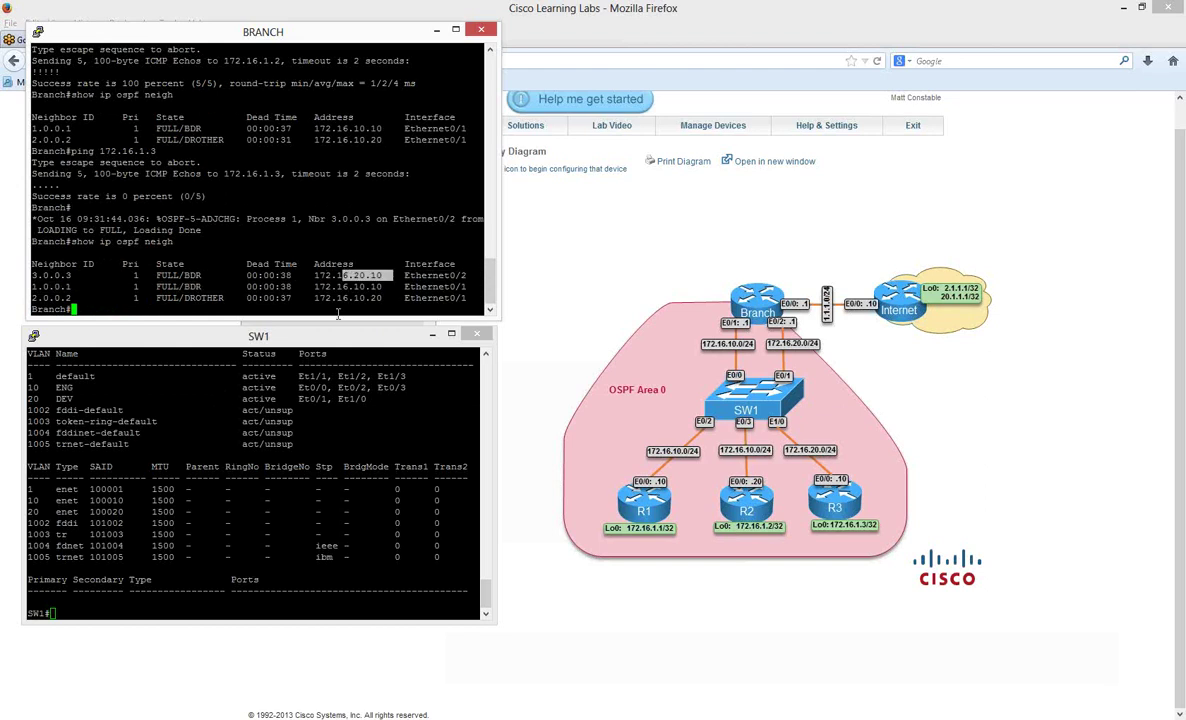
# Display the Branch router's IP routing table, examine the OSPF route to 172.16.1.3/32, and start entering a ping to a 172.16 address
pyautogui.click(345, 310)
pyautogui.write('show ip route')
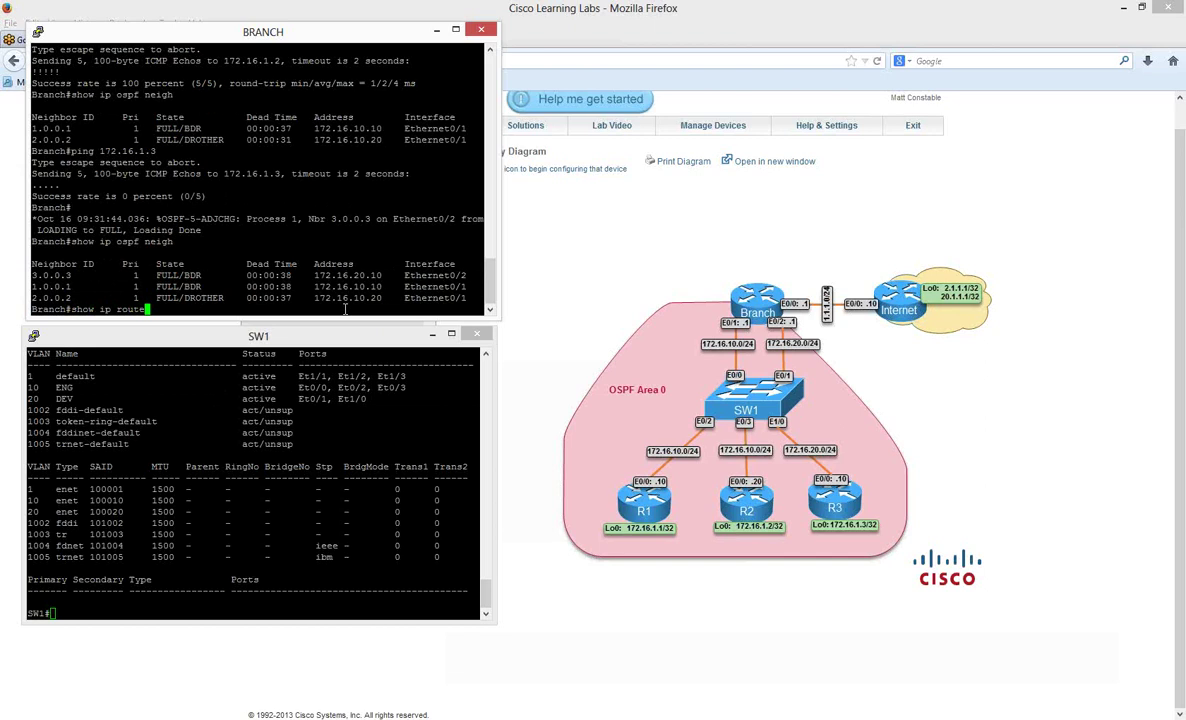
pyautogui.press('Return')
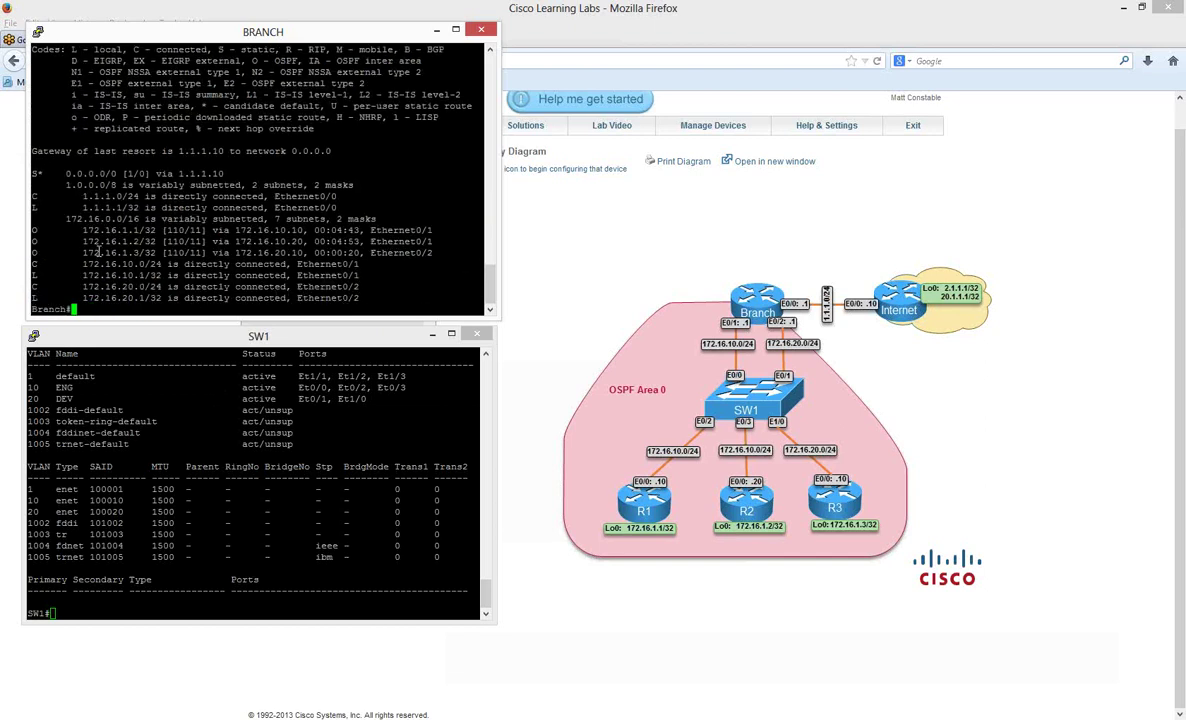
pyautogui.moveTo(77, 252); pyautogui.dragTo(396, 252)
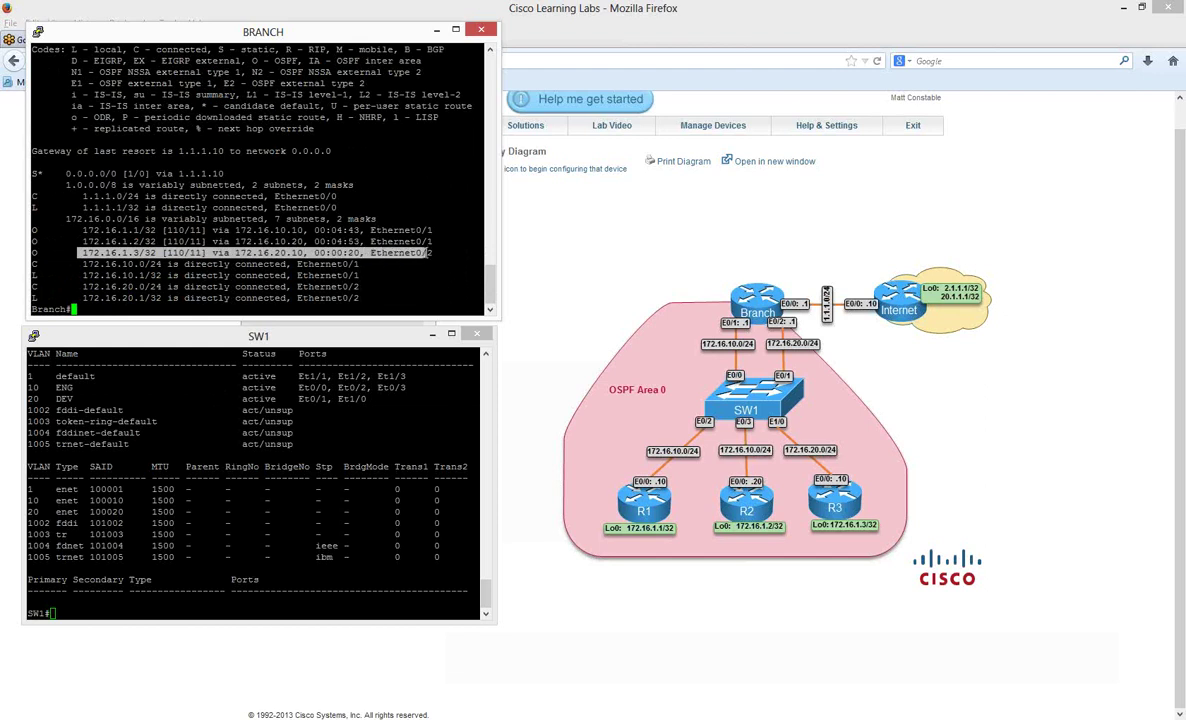
pyautogui.click(418, 284)
pyautogui.write('ping 172.16')
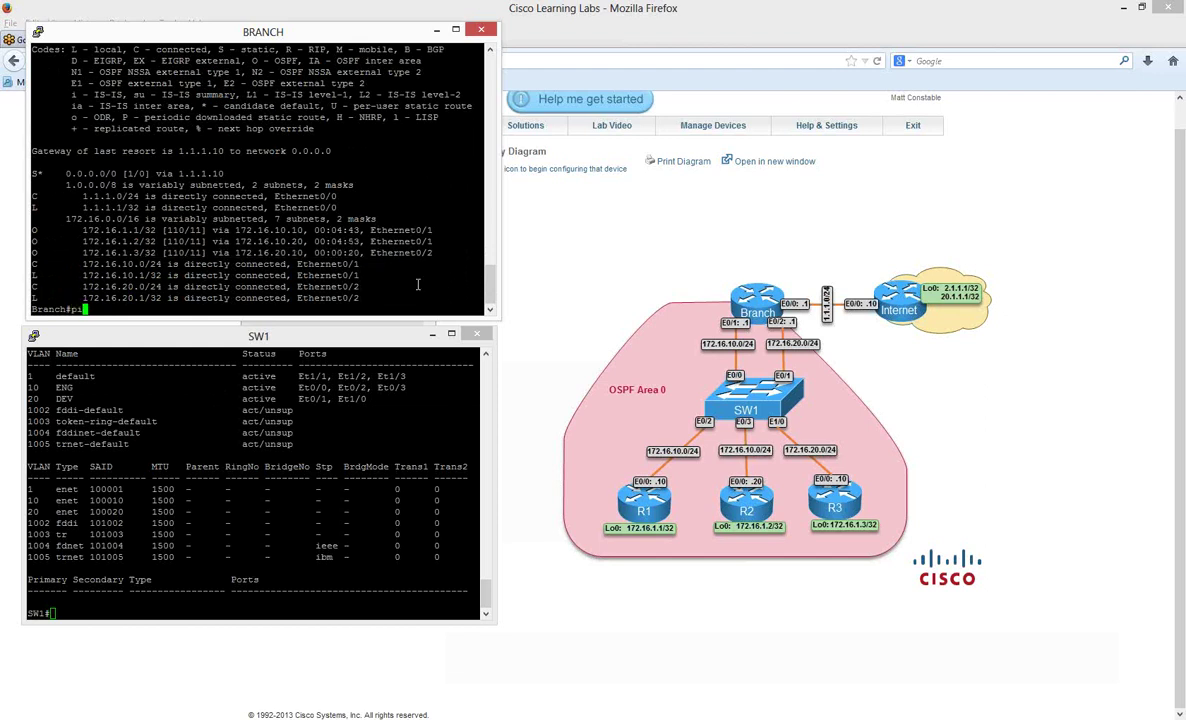
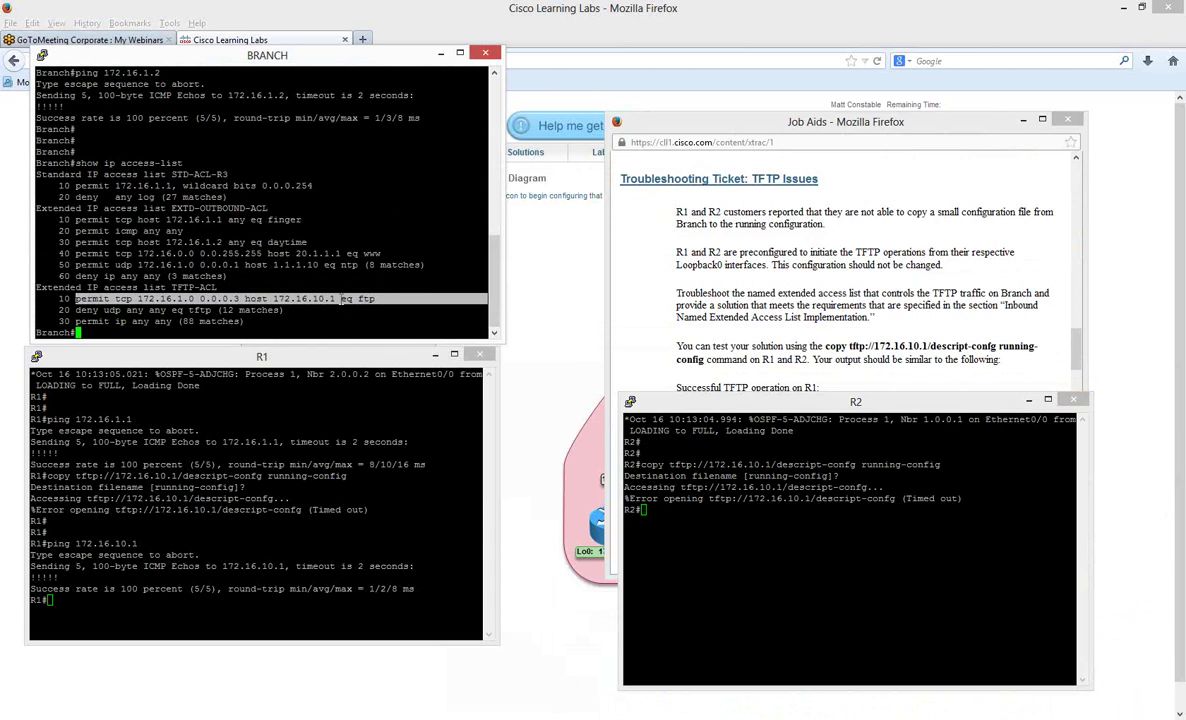
# Examine the three TFTP-ACL entries in Branch's access-list output, comparing the protocol, host address and port of entry 10 with entries 20 and 30
pyautogui.moveTo(340, 298); pyautogui.dragTo(272, 298)
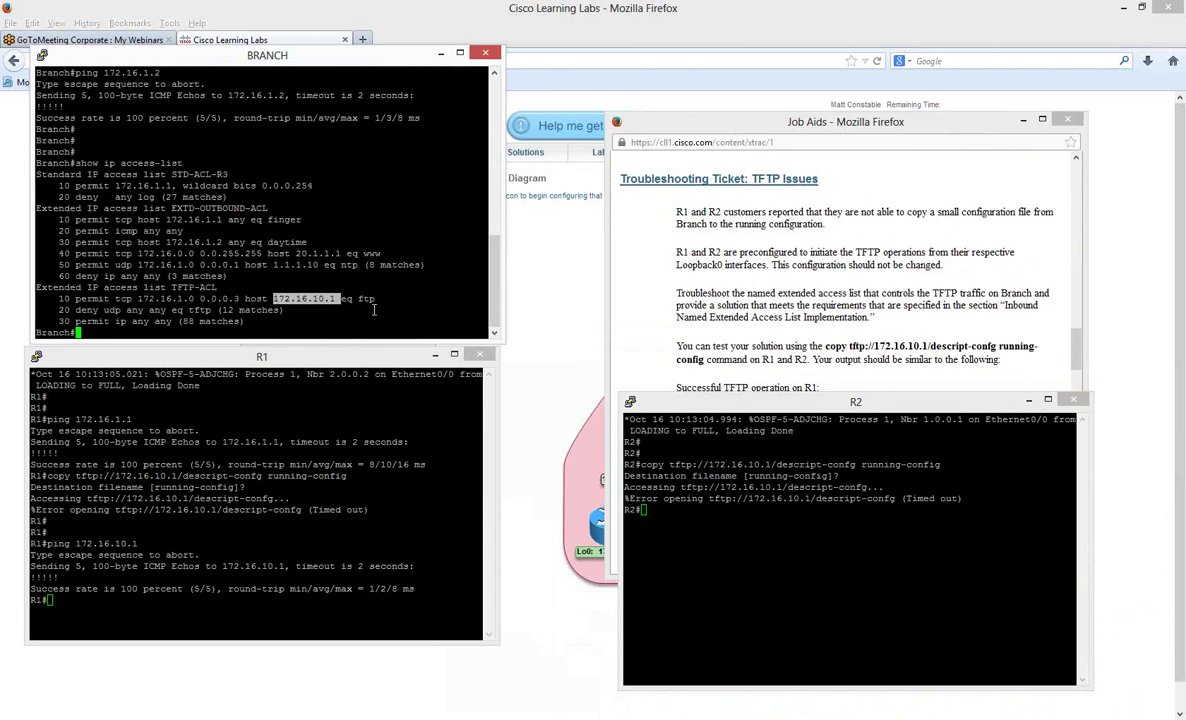
pyautogui.moveTo(359, 298); pyautogui.dragTo(487, 298)
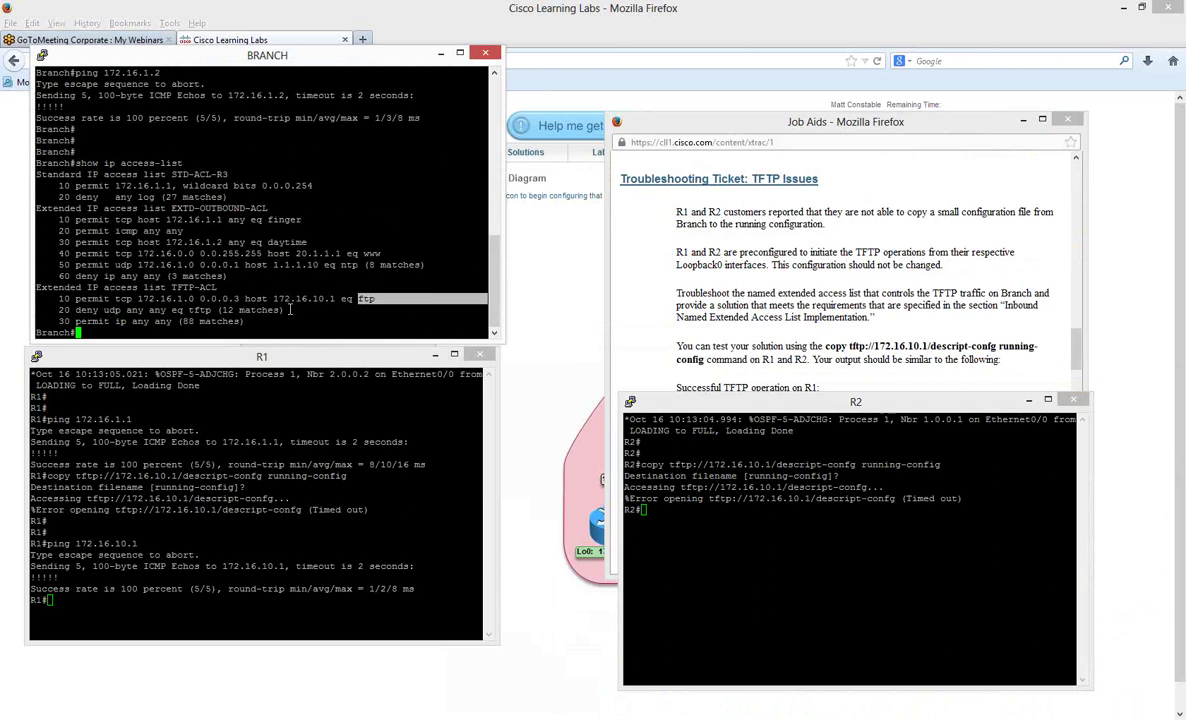
pyautogui.moveTo(470, 310); pyautogui.dragTo(80, 310)
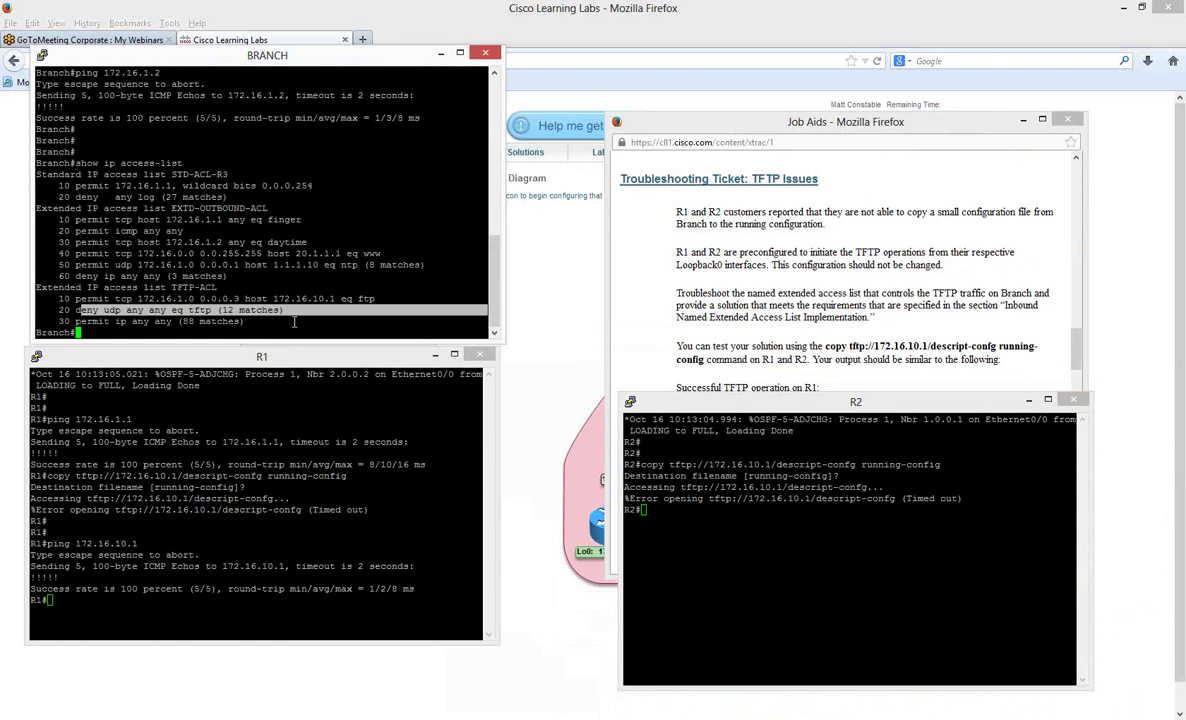
pyautogui.moveTo(246, 321); pyautogui.dragTo(76, 321)
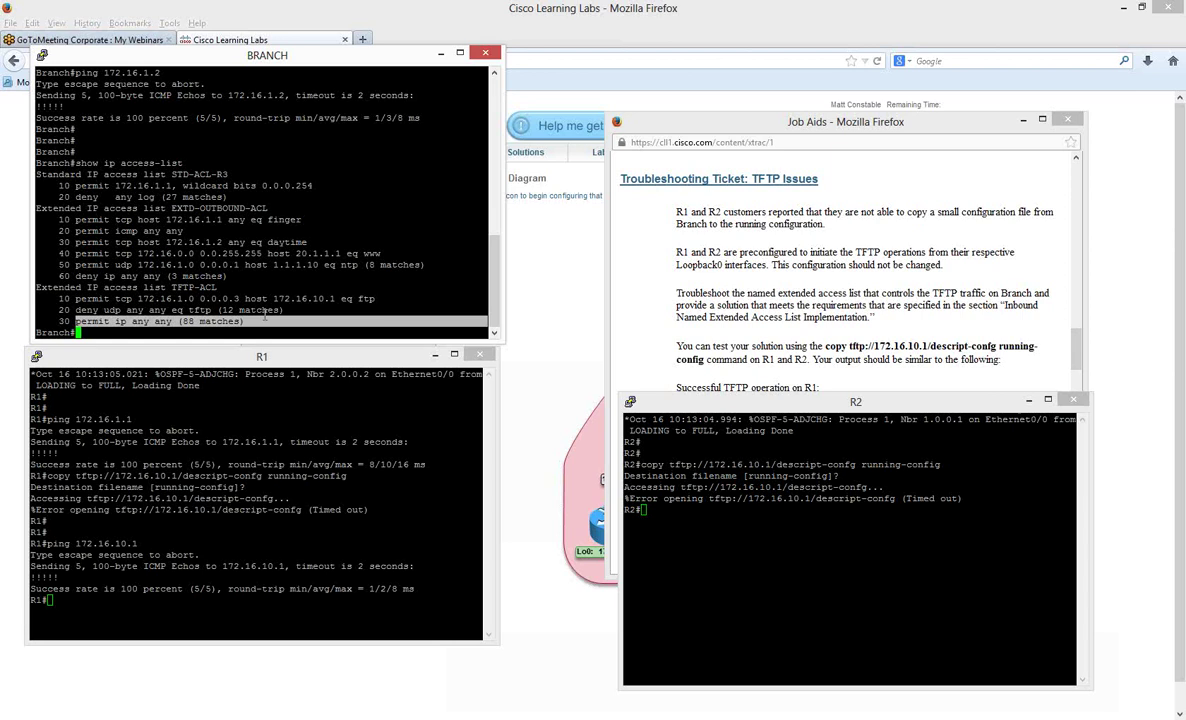
pyautogui.moveTo(278, 310); pyautogui.dragTo(75, 308)
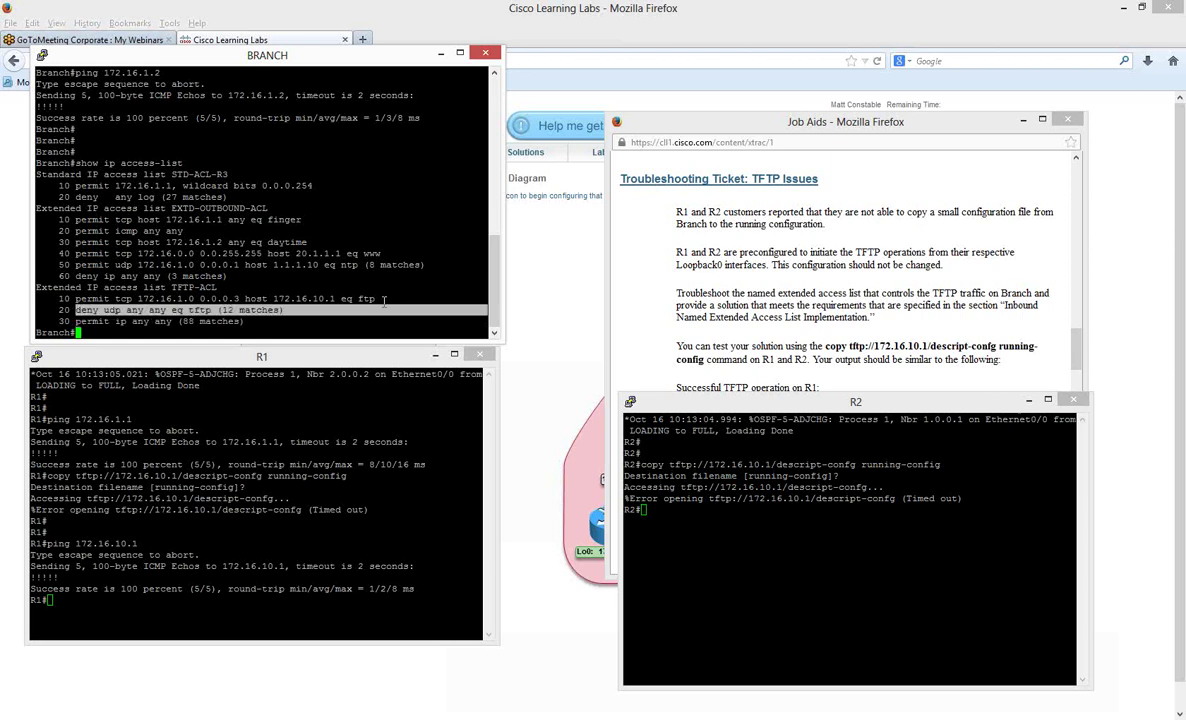
pyautogui.moveTo(450, 298); pyautogui.dragTo(76, 297)
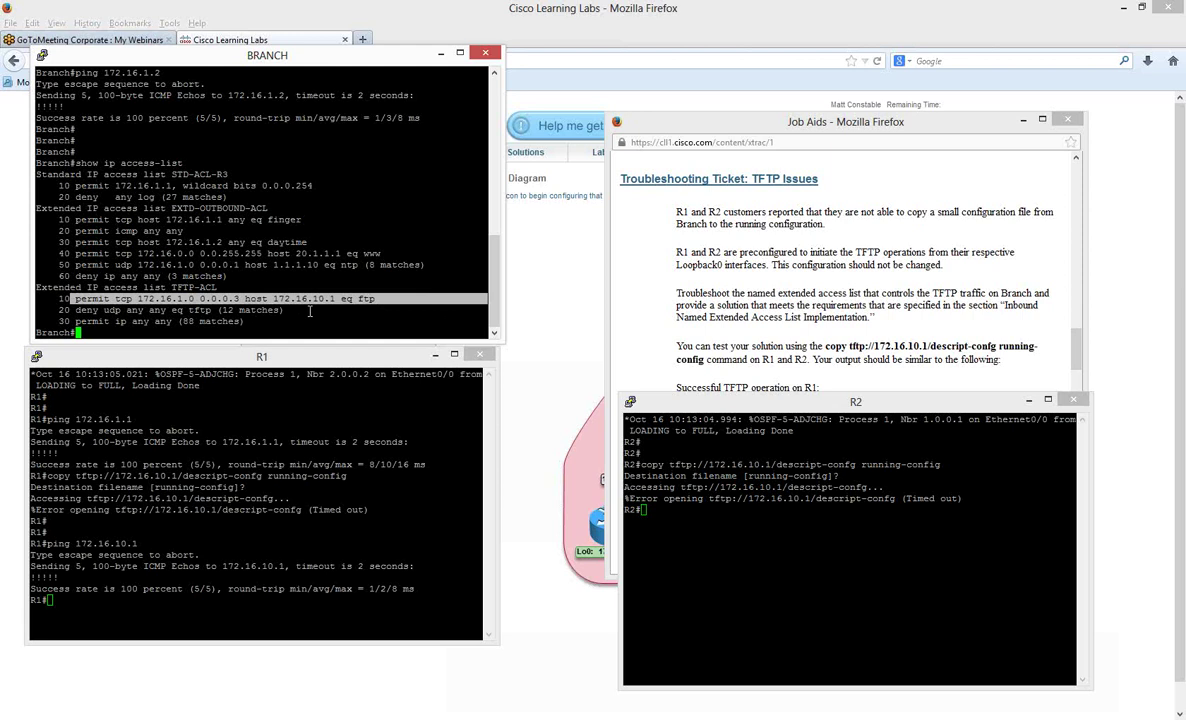
# Display Branch's running configuration and page through the interface access groups and the TFTP-ACL section
pyautogui.click(316, 314)
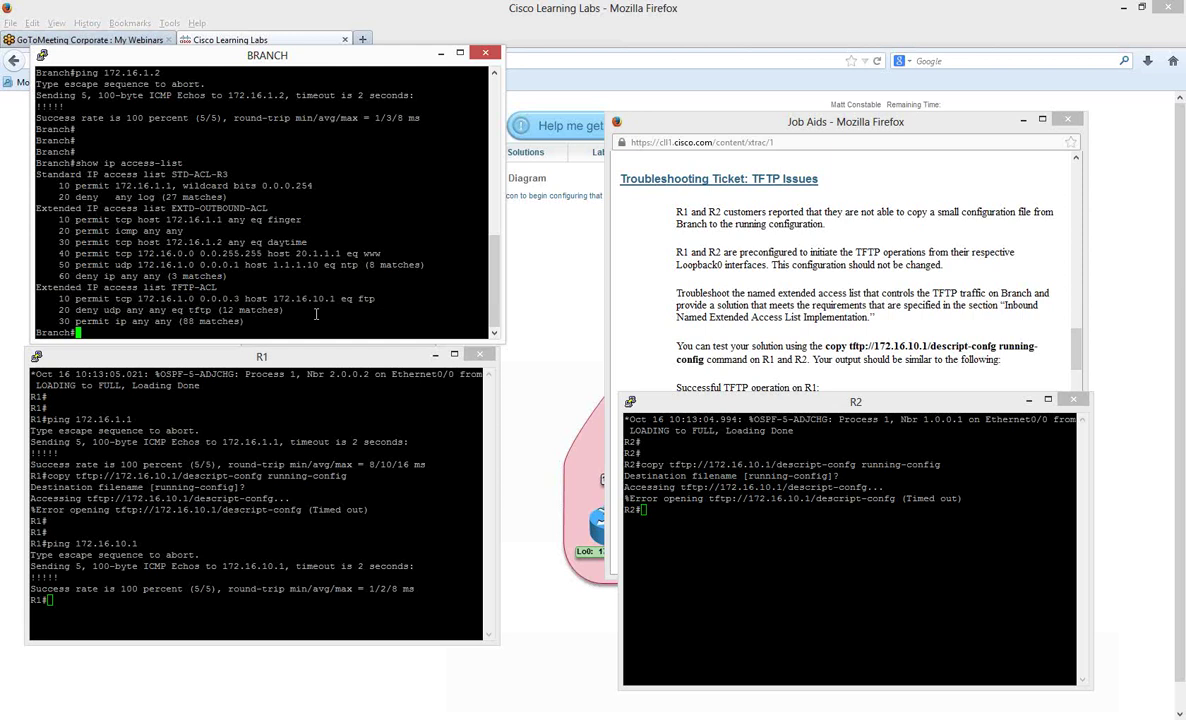
pyautogui.write('sh run')
pyautogui.press('Return')
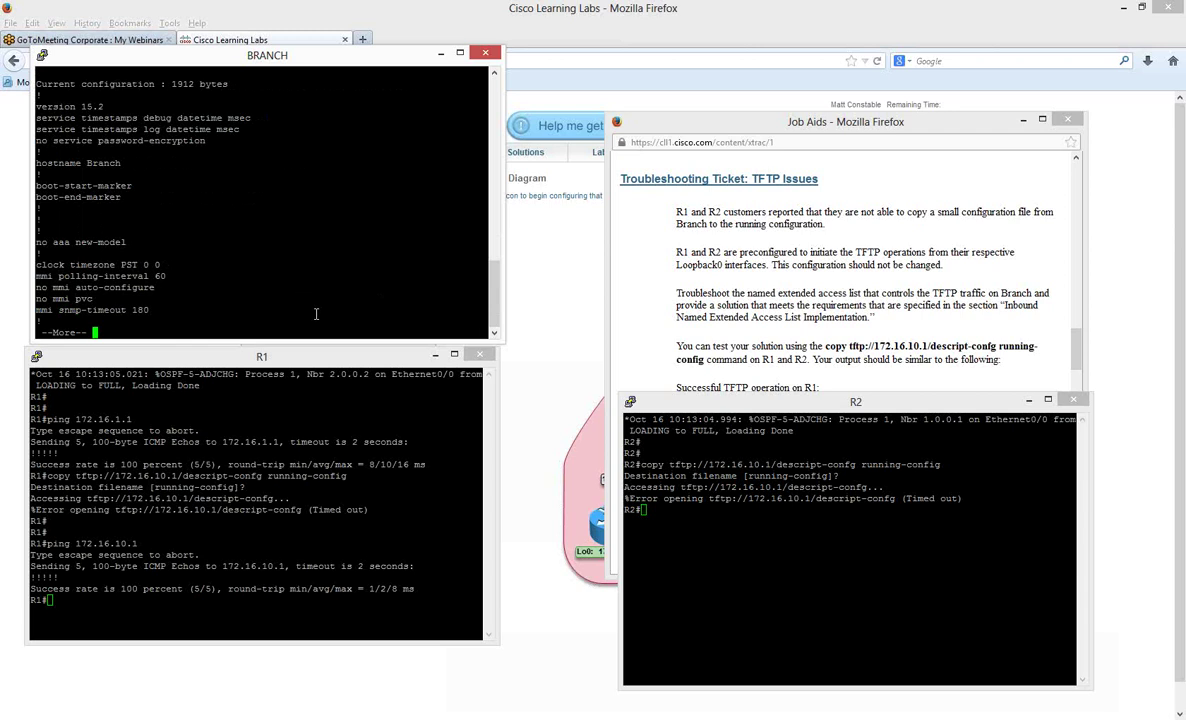
pyautogui.press('space')
pyautogui.press('space')
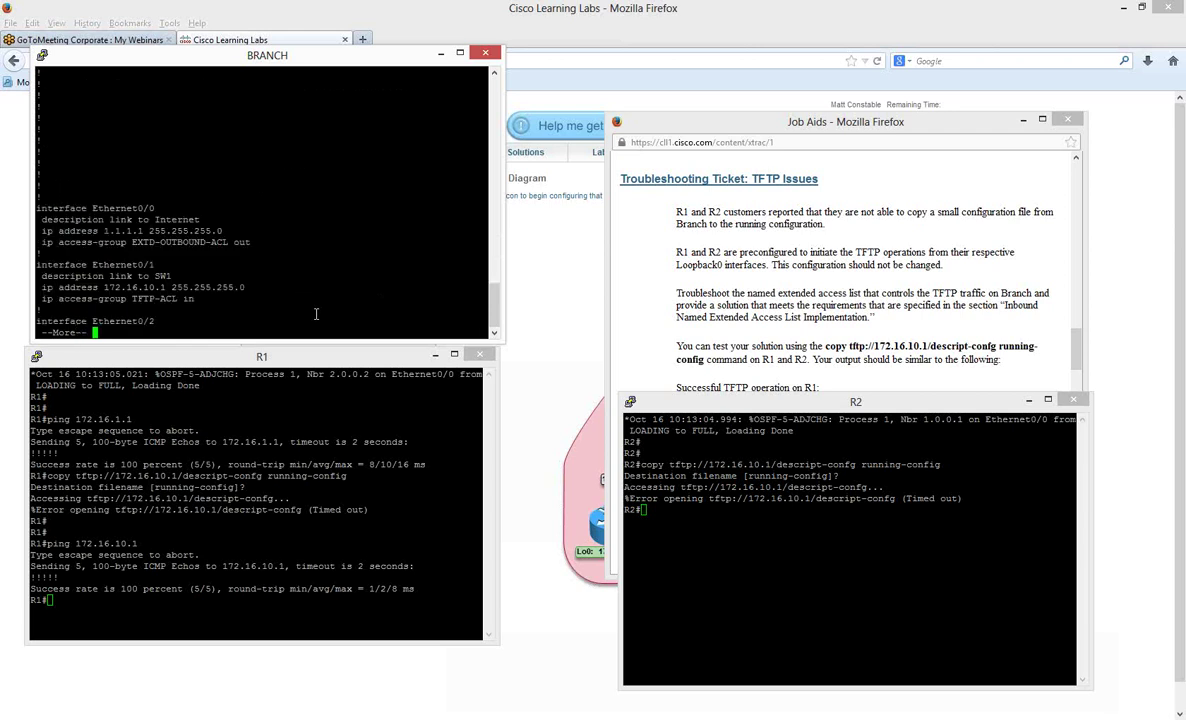
pyautogui.press('space')
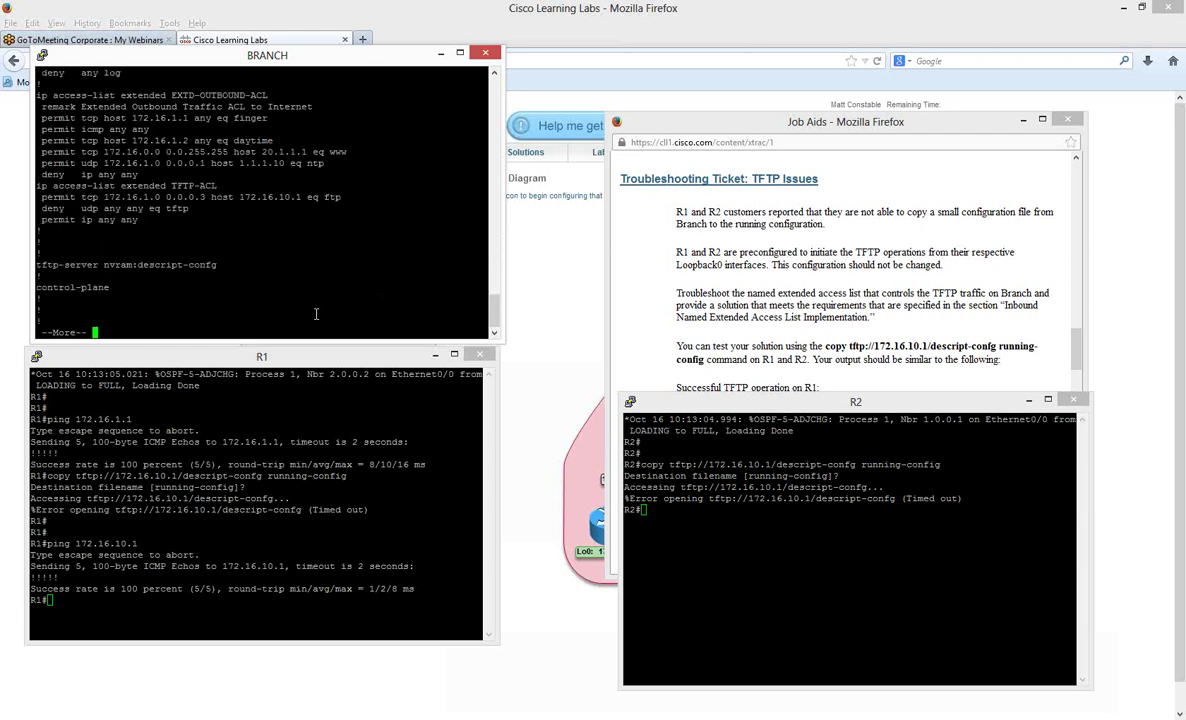
pyautogui.press('space')
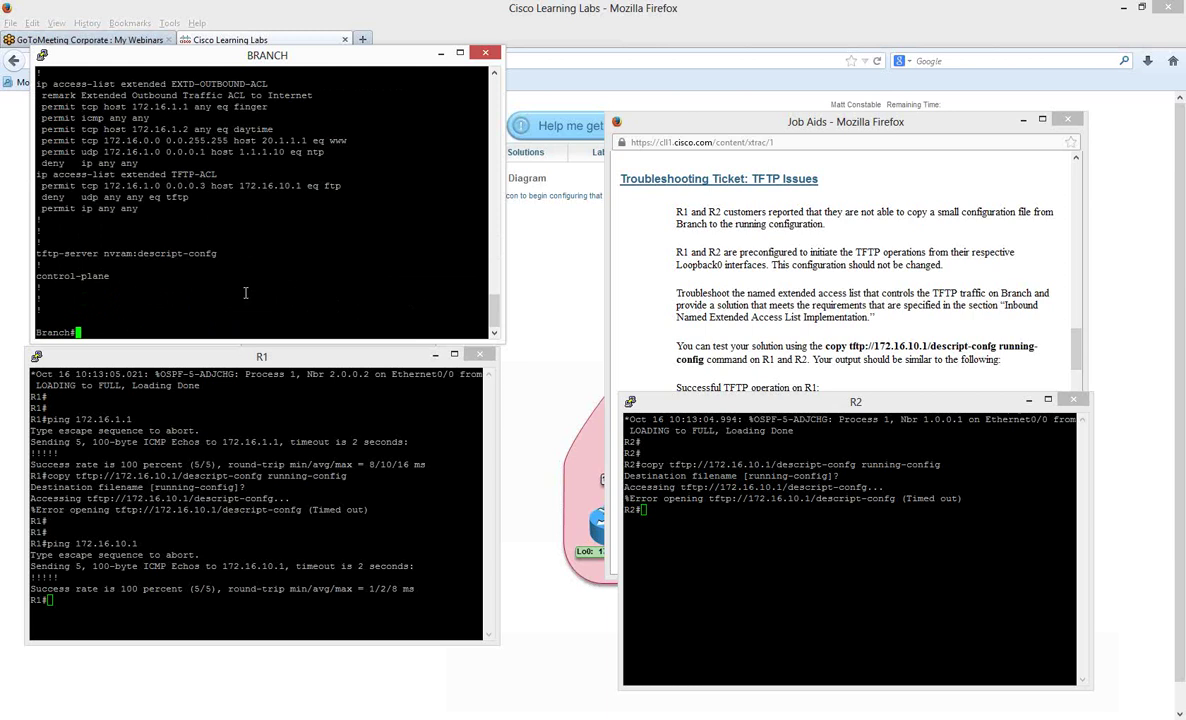
# Enter global configuration mode on Branch and open the extended access list TFTP-ACL for editing
pyautogui.write('conf t')
pyautogui.press('Return')
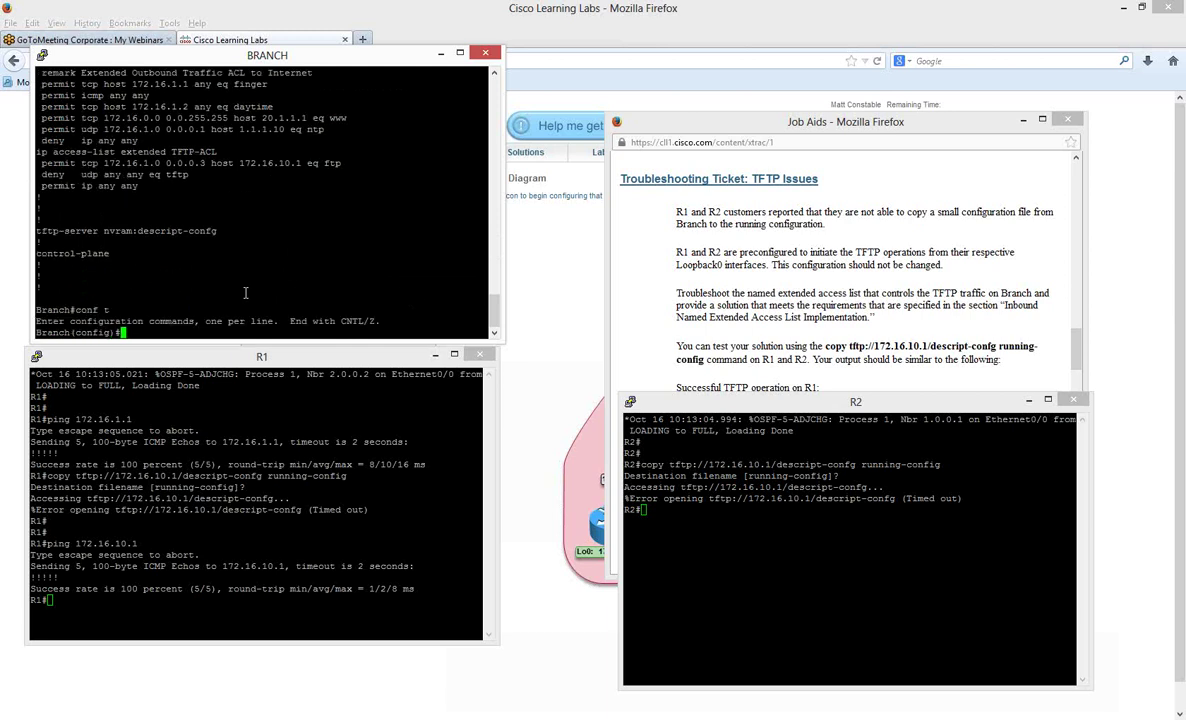
pyautogui.write('ip access-list extended ')
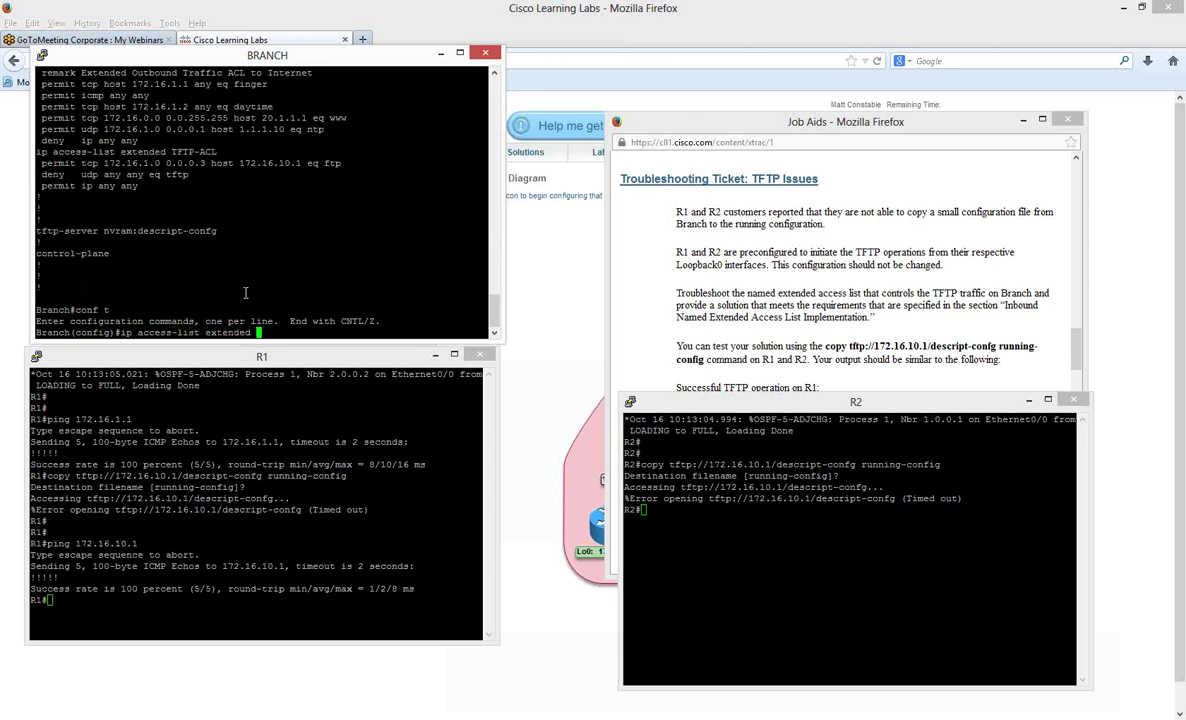
pyautogui.write('TFTP-ACL')
pyautogui.press('Return')
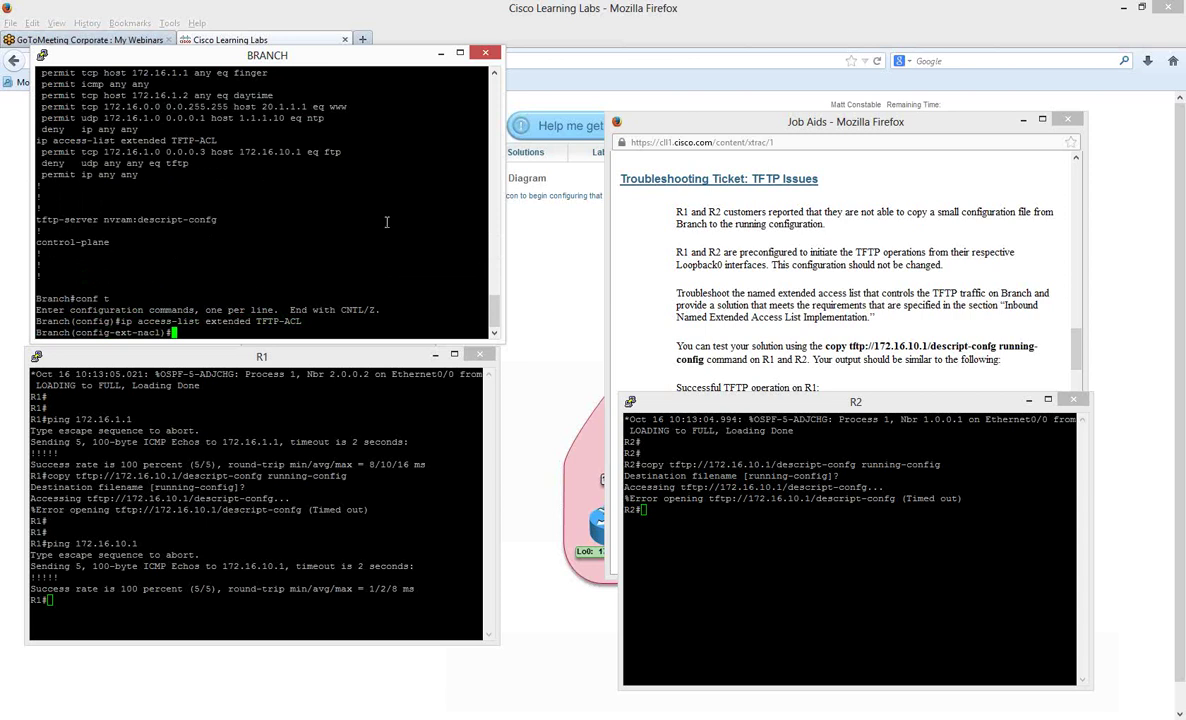
# Review the sequence numbers and statements of TFTP-ACL in Branch's earlier access-list output
pyautogui.moveTo(494, 317); pyautogui.dragTo(489, 153)
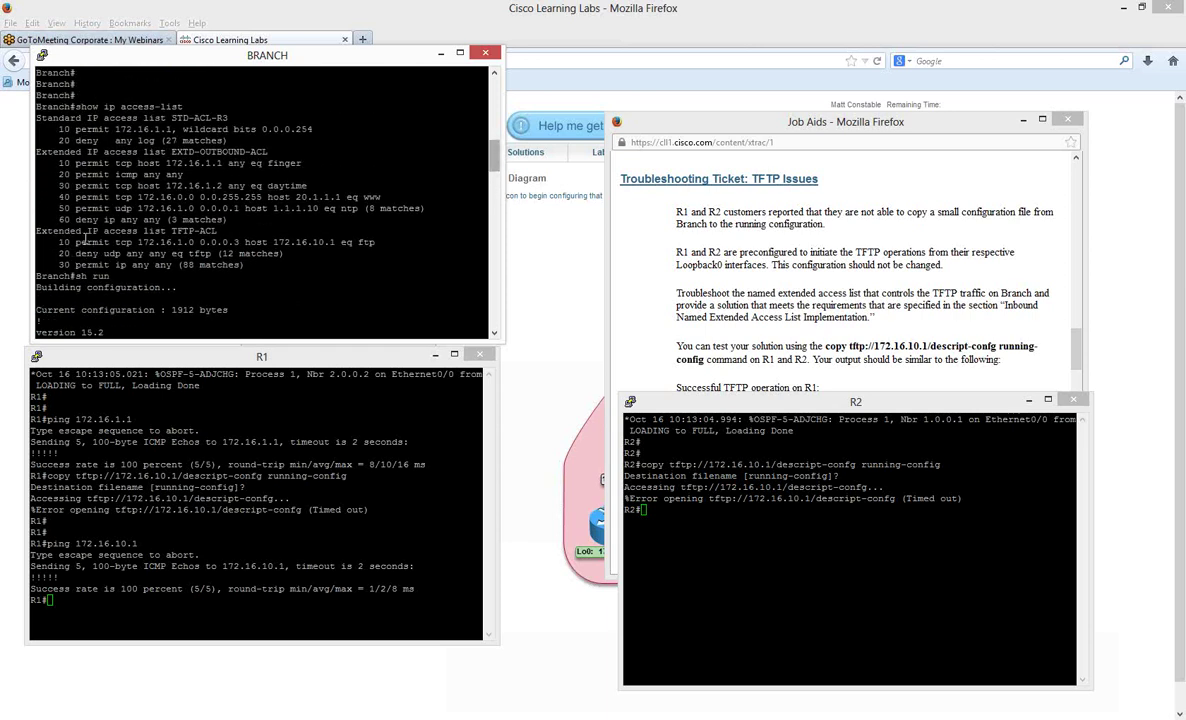
pyautogui.moveTo(53, 242); pyautogui.dragTo(488, 253)
pyautogui.click(129, 245)
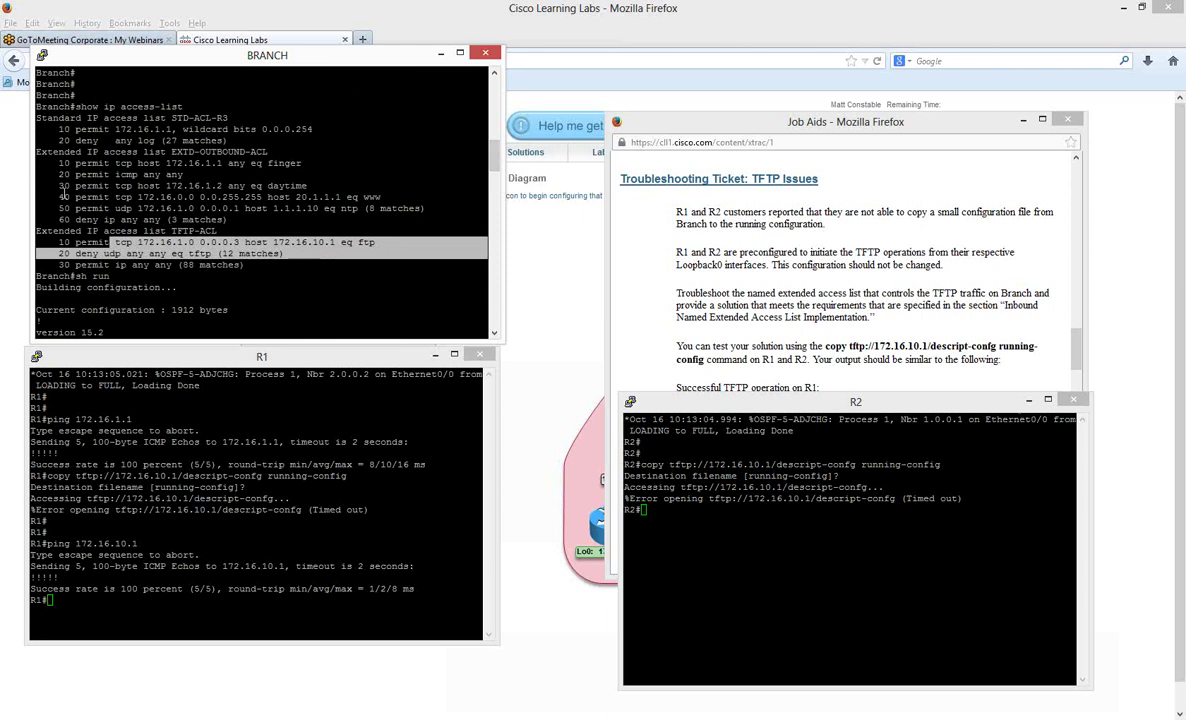
pyautogui.click(268, 263)
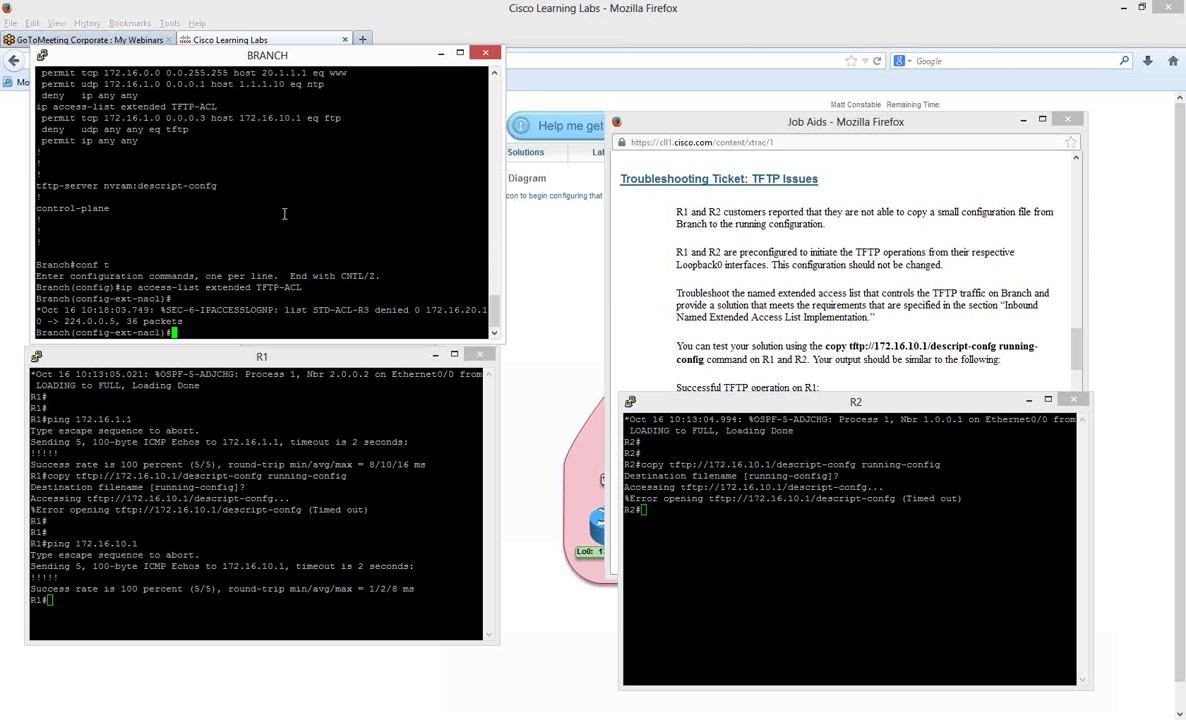
# Remove entry 10 from TFTP-ACL, permit tcp 172.16.1.0 0.0.0.3 host 172.16.10.1 eq ftp
pyautogui.write('no 10 permit tcp 172.16')
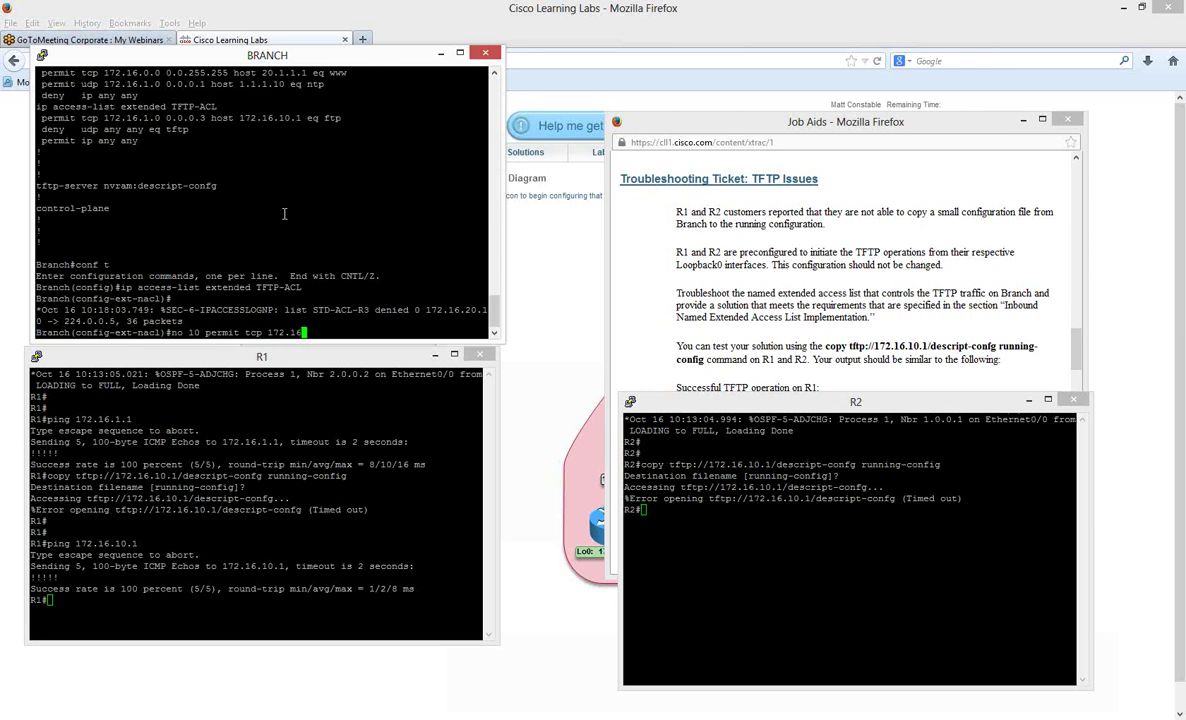
pyautogui.write('.1.0 0.0.0.3 host 172.16.10.1 eq f')
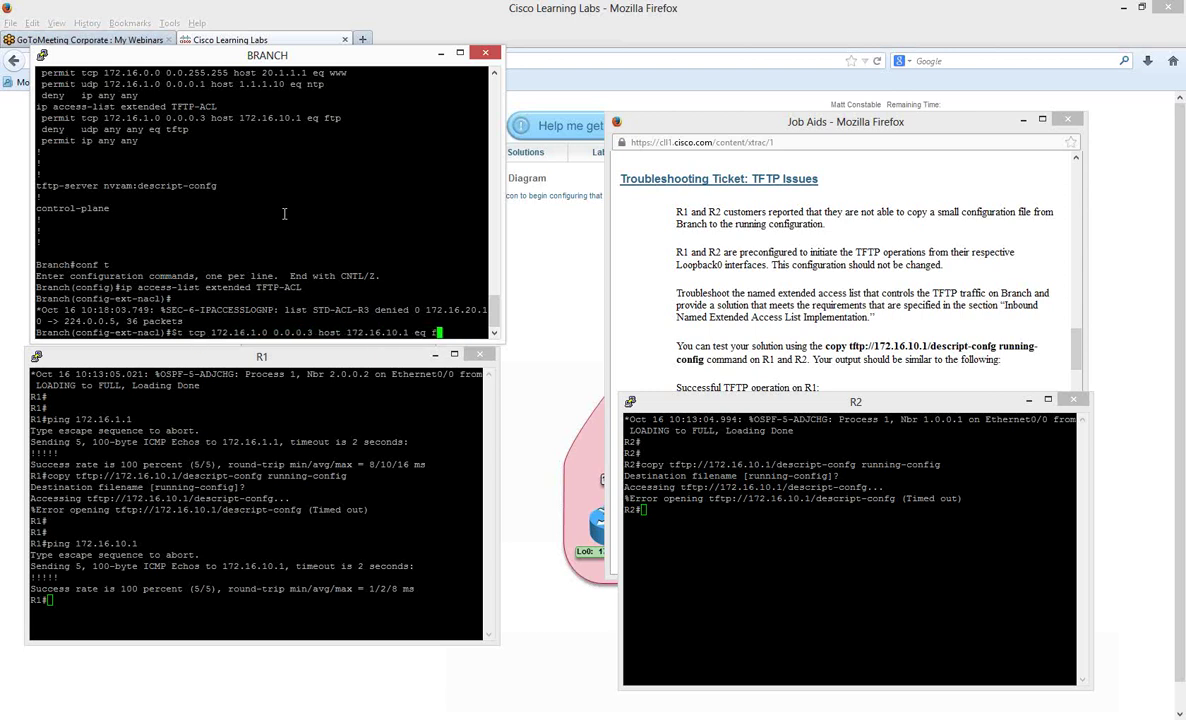
pyautogui.write('tp')
pyautogui.press('Return')
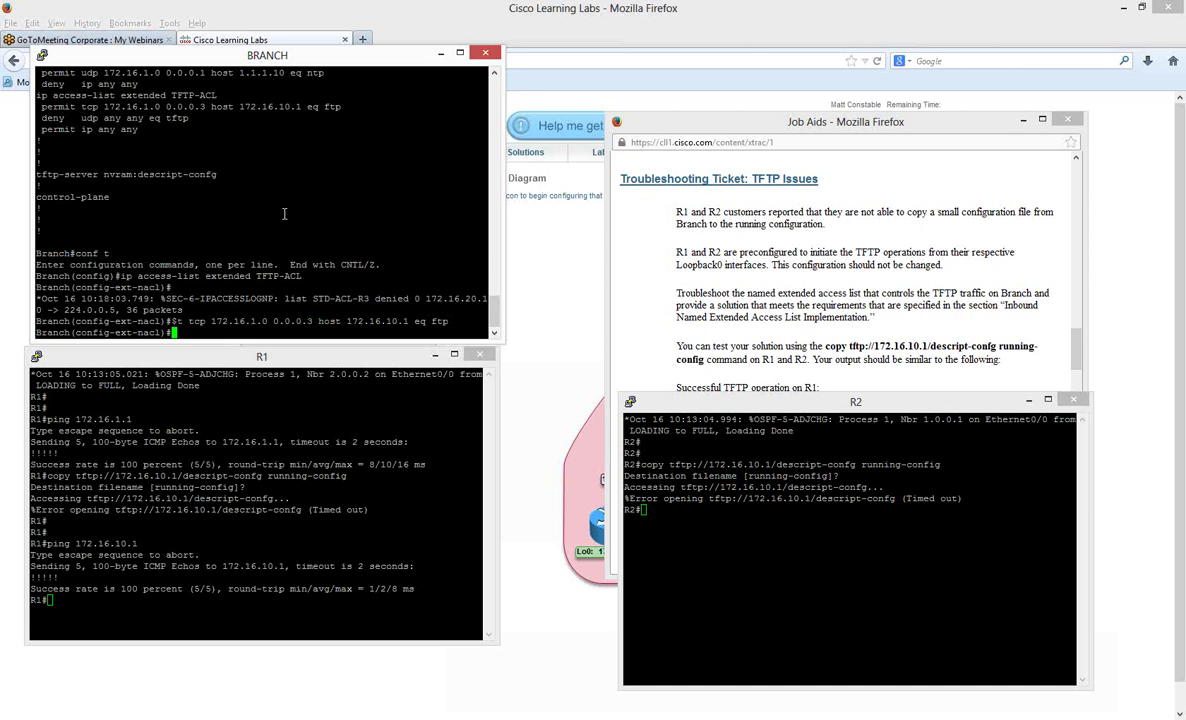
# Add entry 10 to TFTP-ACL as permit udp 172.16.1.0 0.0.0.3 host 172.16.10.1 eq tftp
pyautogui.write('10')
pyautogui.write('permit udp 172.16.1.0 ')
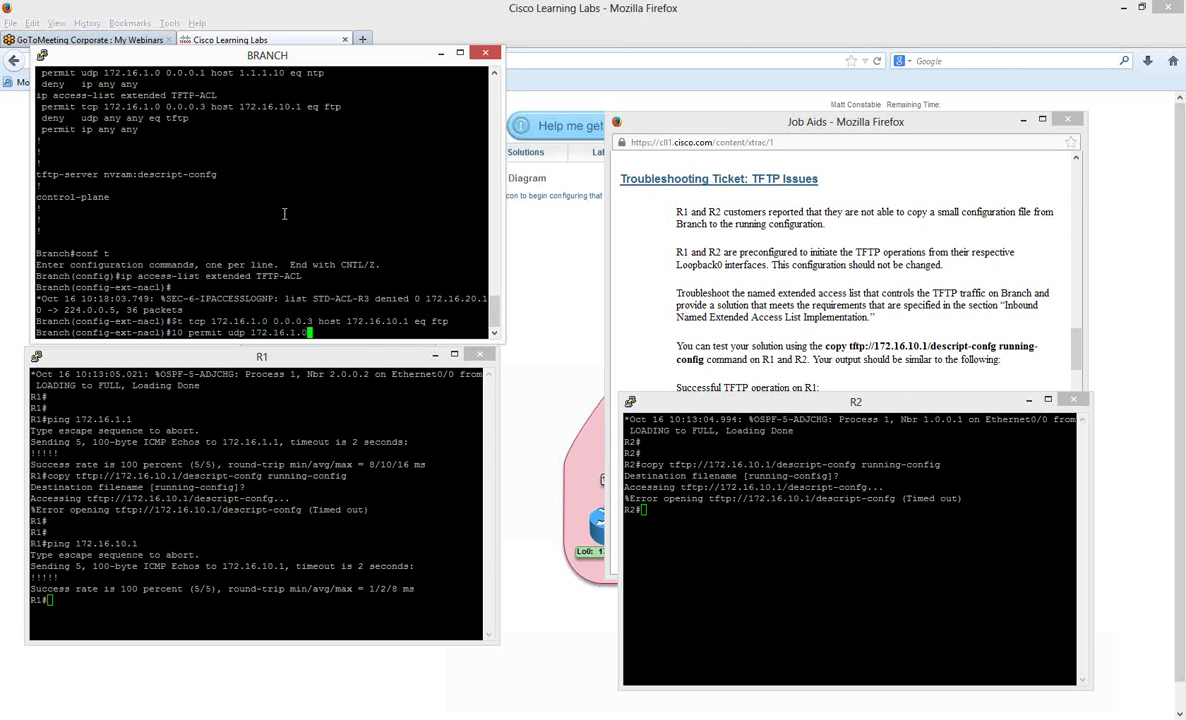
pyautogui.write('0.0.0.3 host 172.16.10.1 eq tftp')
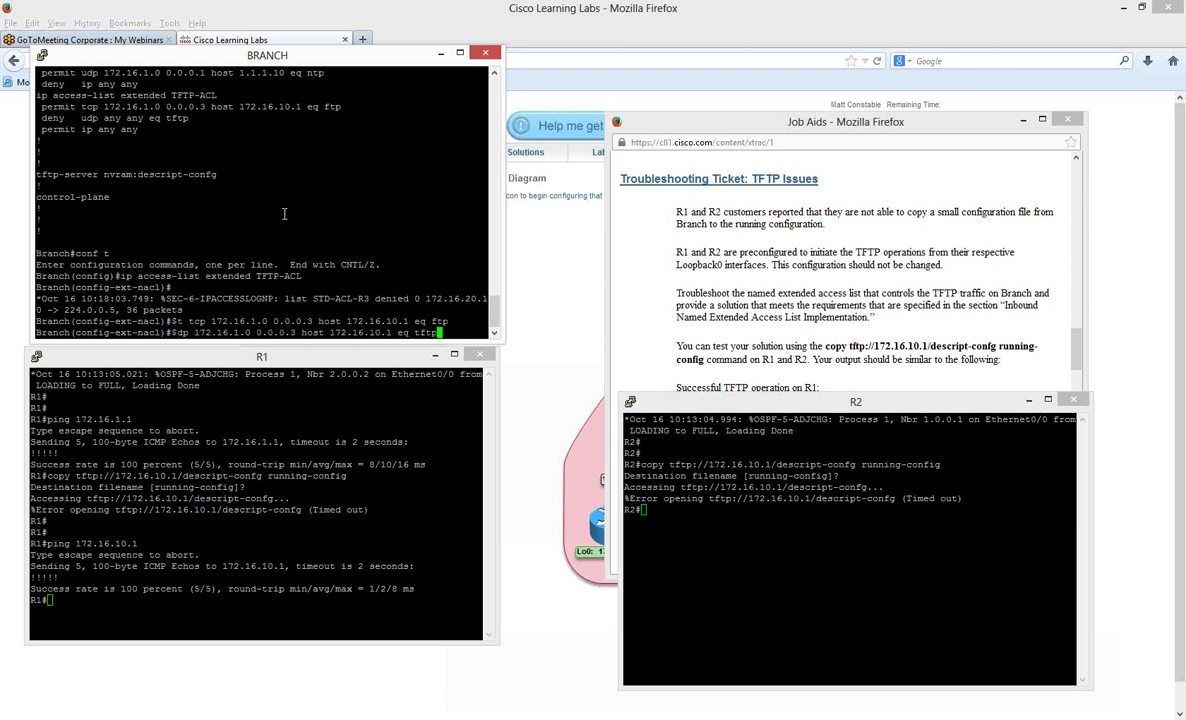
pyautogui.press('Return')
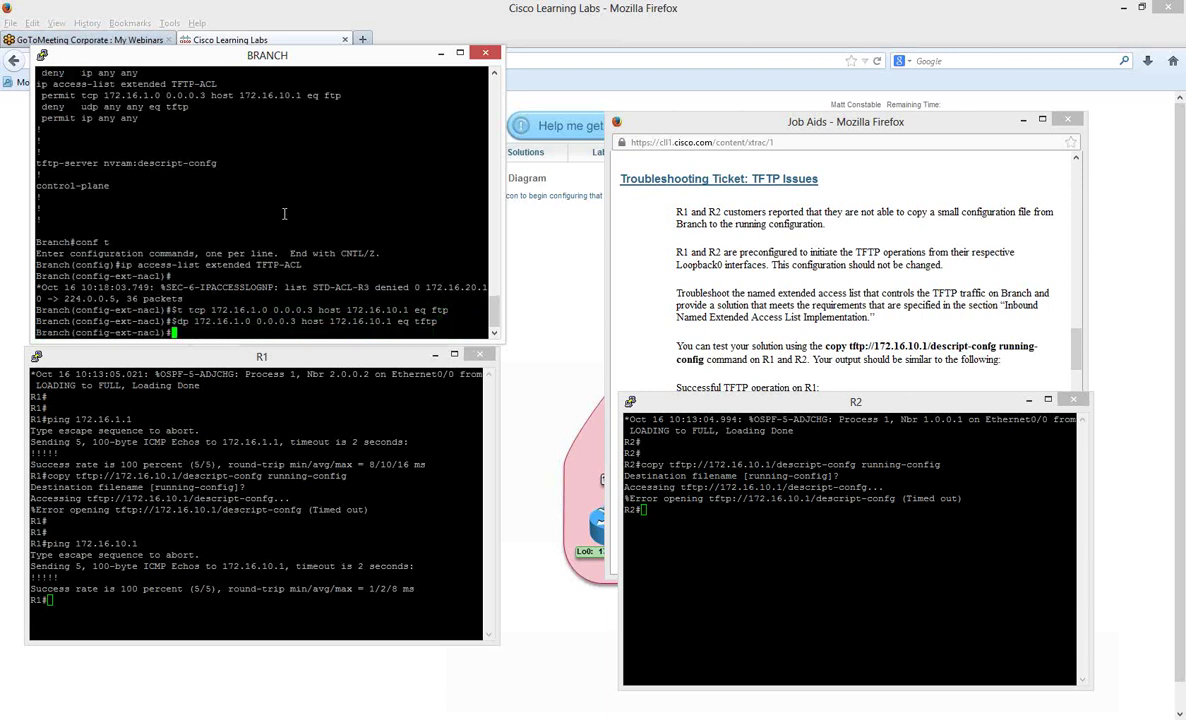
# Leave configuration mode on Branch and list the IP access lists to check TFTP-ACL's entry 10
pyautogui.write('end')
pyautogui.press('Return')
pyautogui.write('show ip')
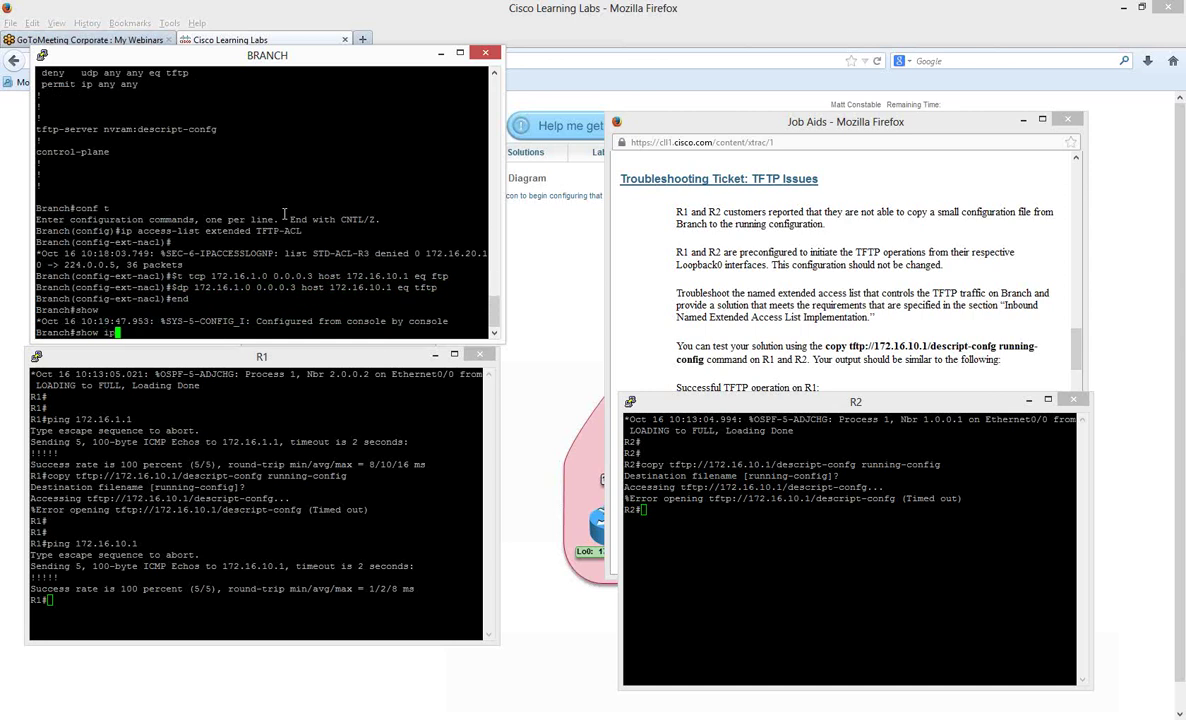
pyautogui.write(' access-list')
pyautogui.press('Return')
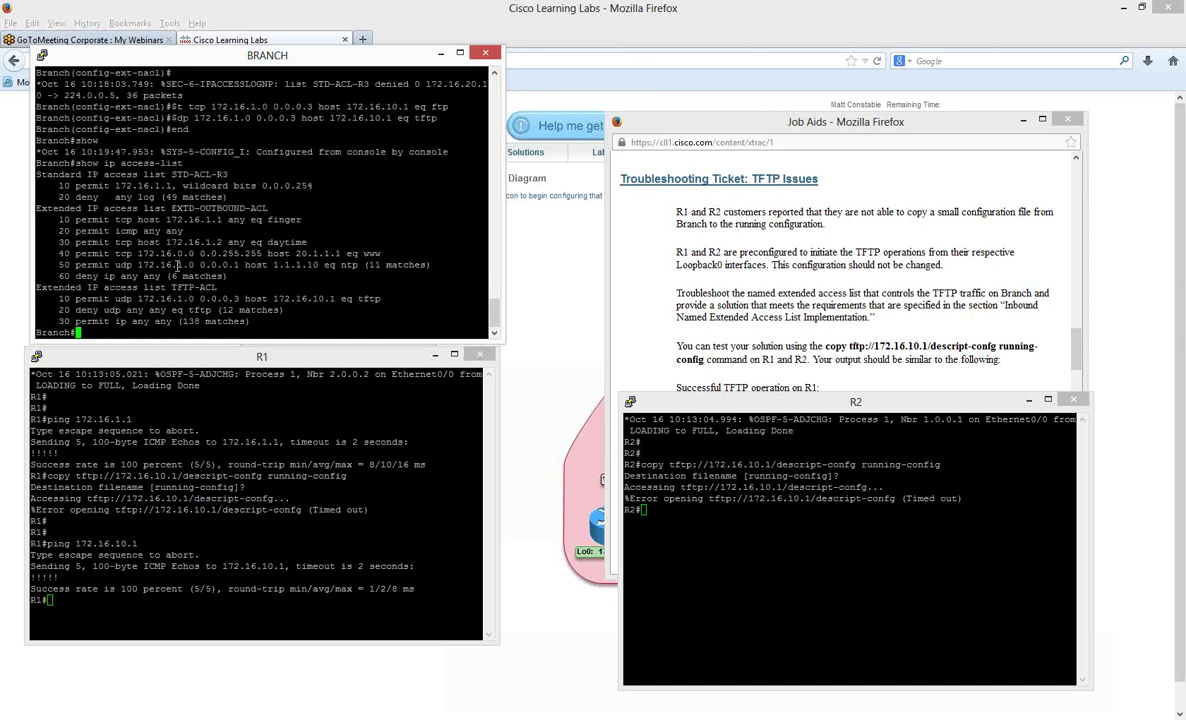
pyautogui.moveTo(57, 298); pyautogui.dragTo(389, 293)
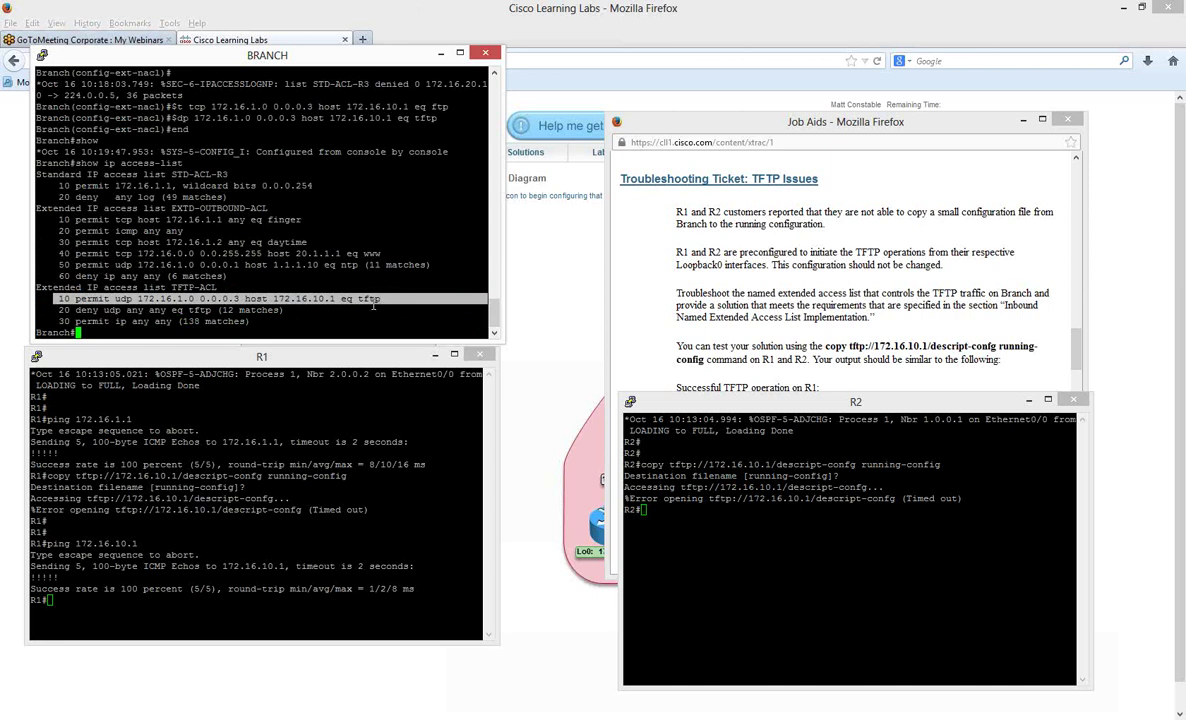
# Ping 172.16.10.1 from R1 again to check connectivity to Branch
pyautogui.click(289, 458)
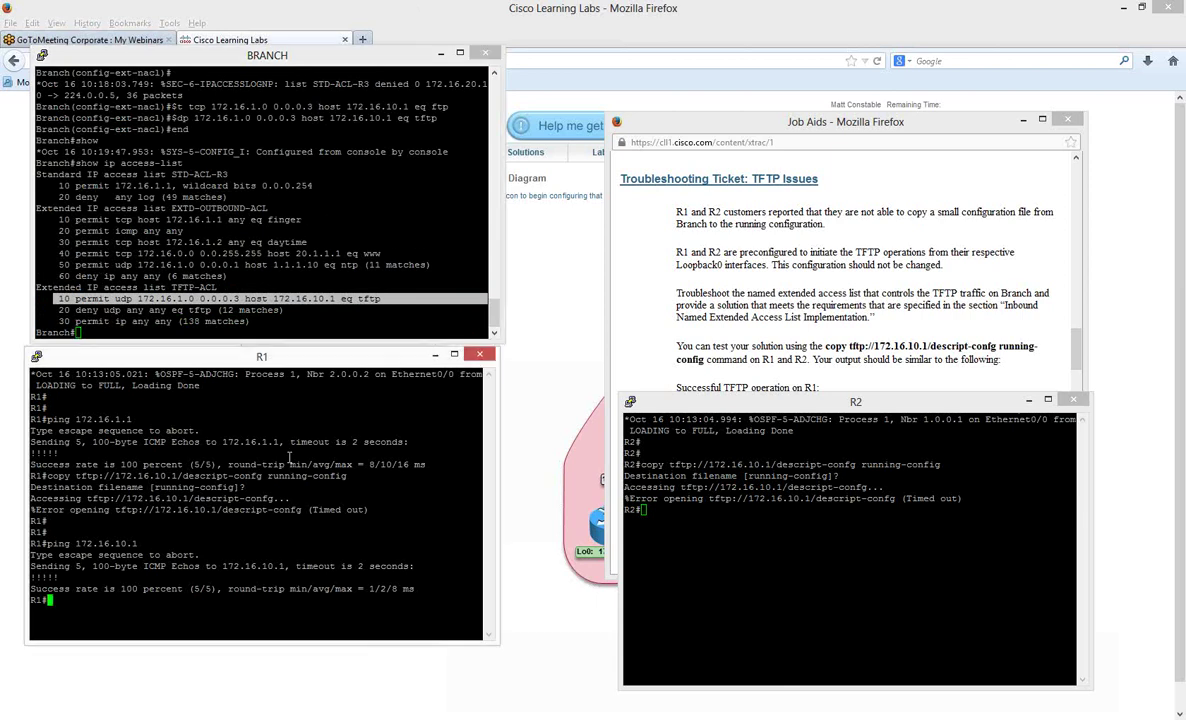
pyautogui.press('Up')
pyautogui.press('Return')
# Copy tftp://172.16.10.1/descript-confg to R1's running configuration, accepting the default destination filename
pyautogui.press('Up')
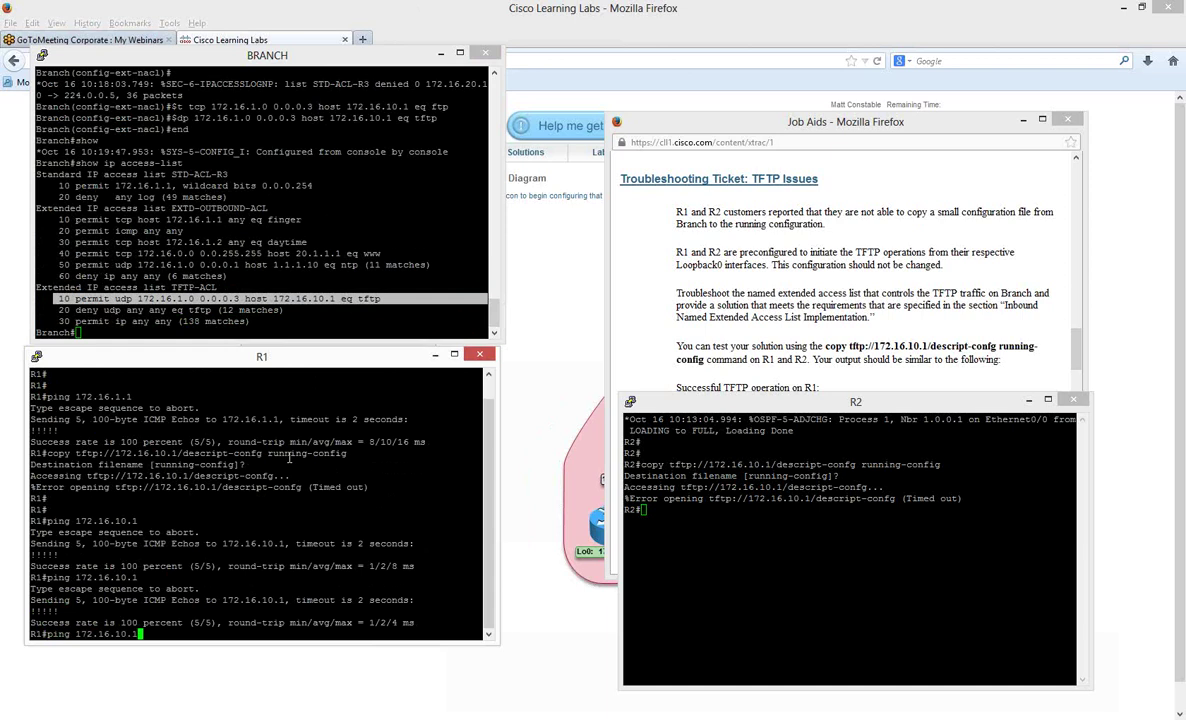
pyautogui.press('Up')
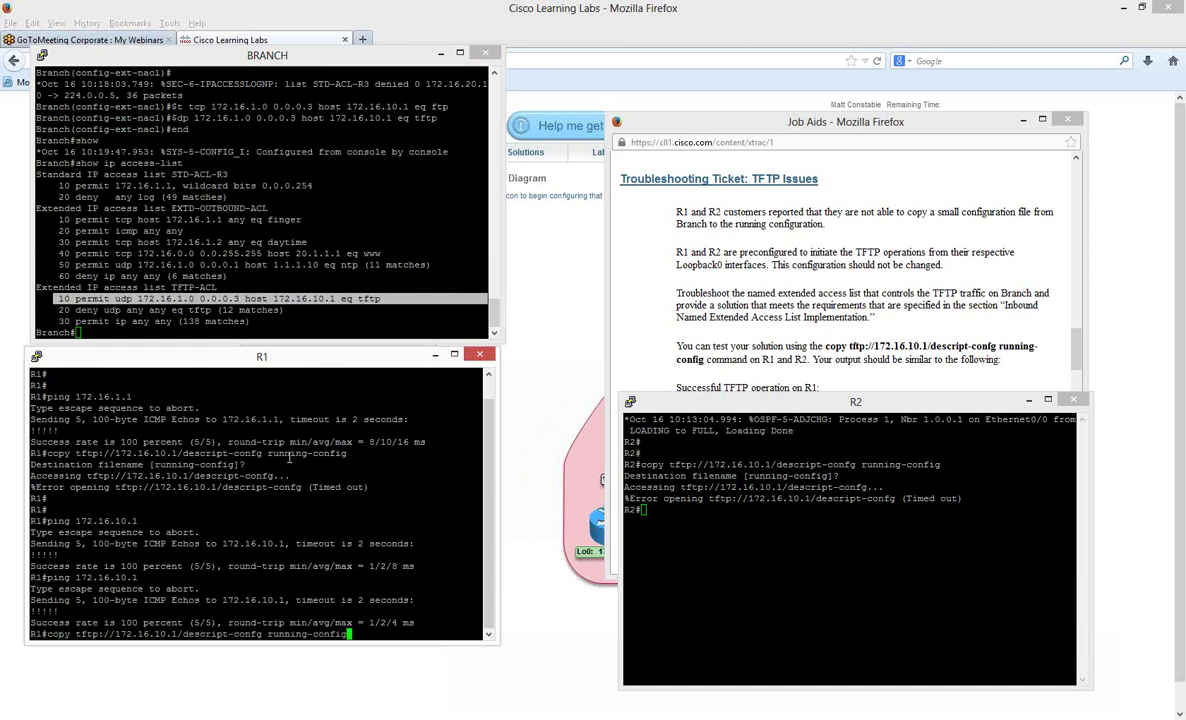
pyautogui.press('Return')
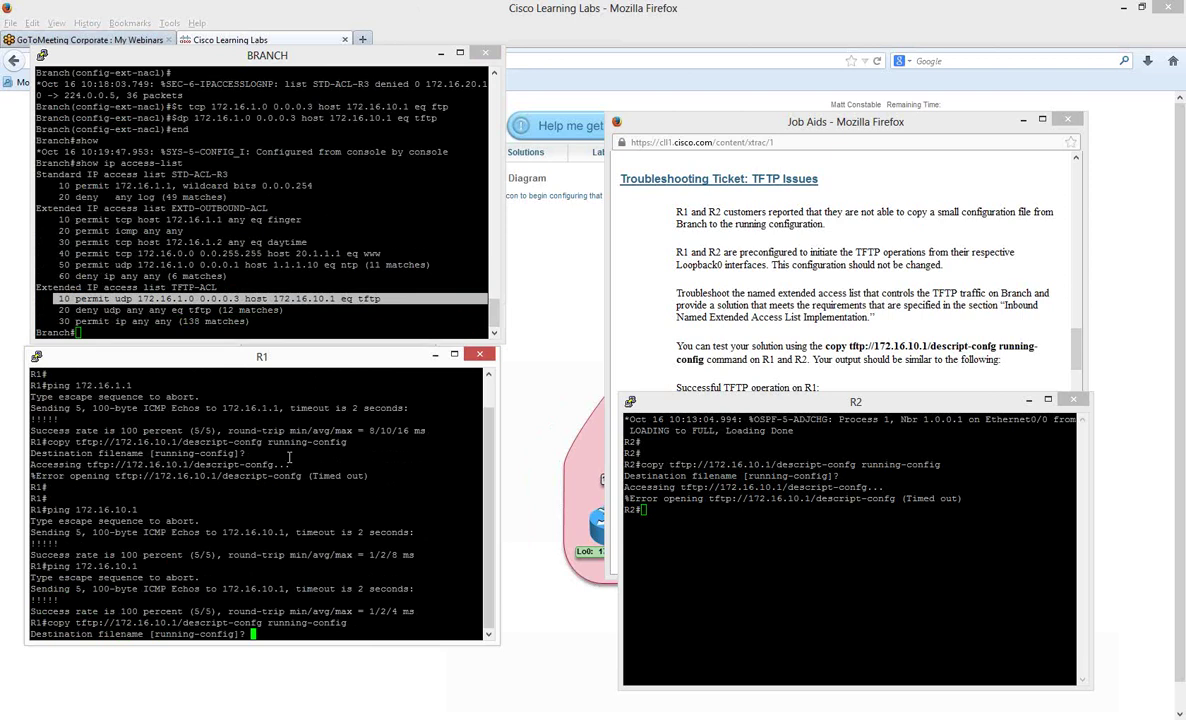
pyautogui.press('Return')
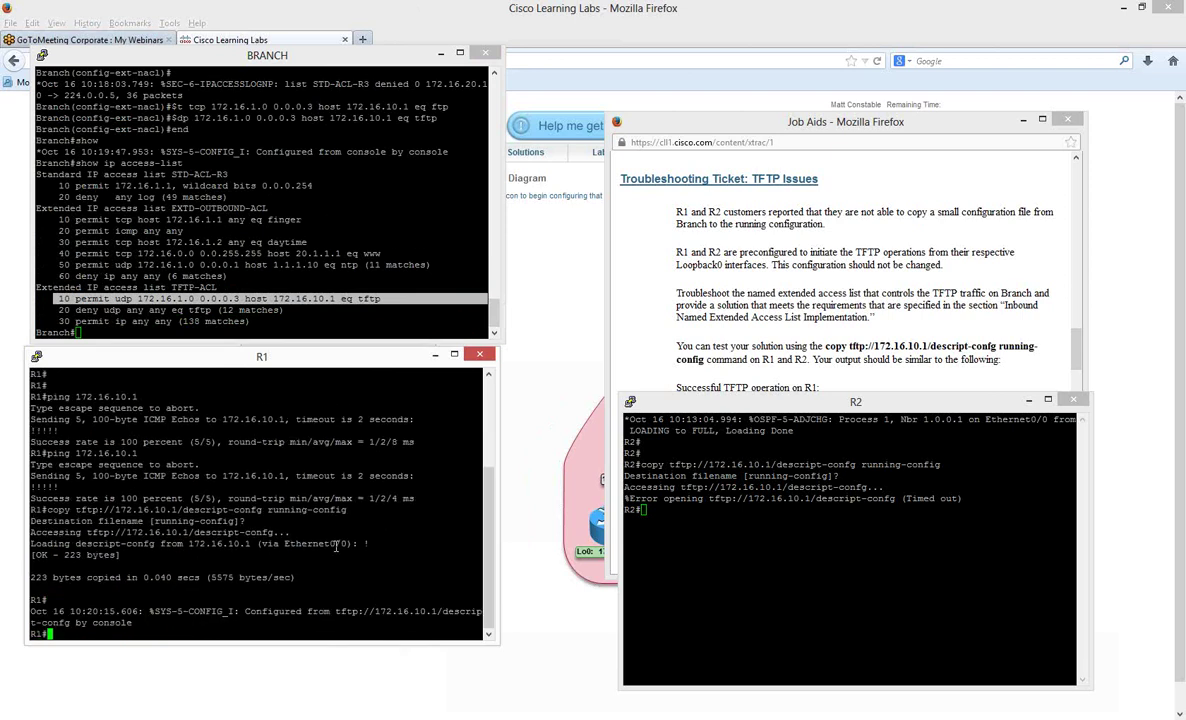
pyautogui.press('Return')
pyautogui.press('Return')
pyautogui.press('Return')
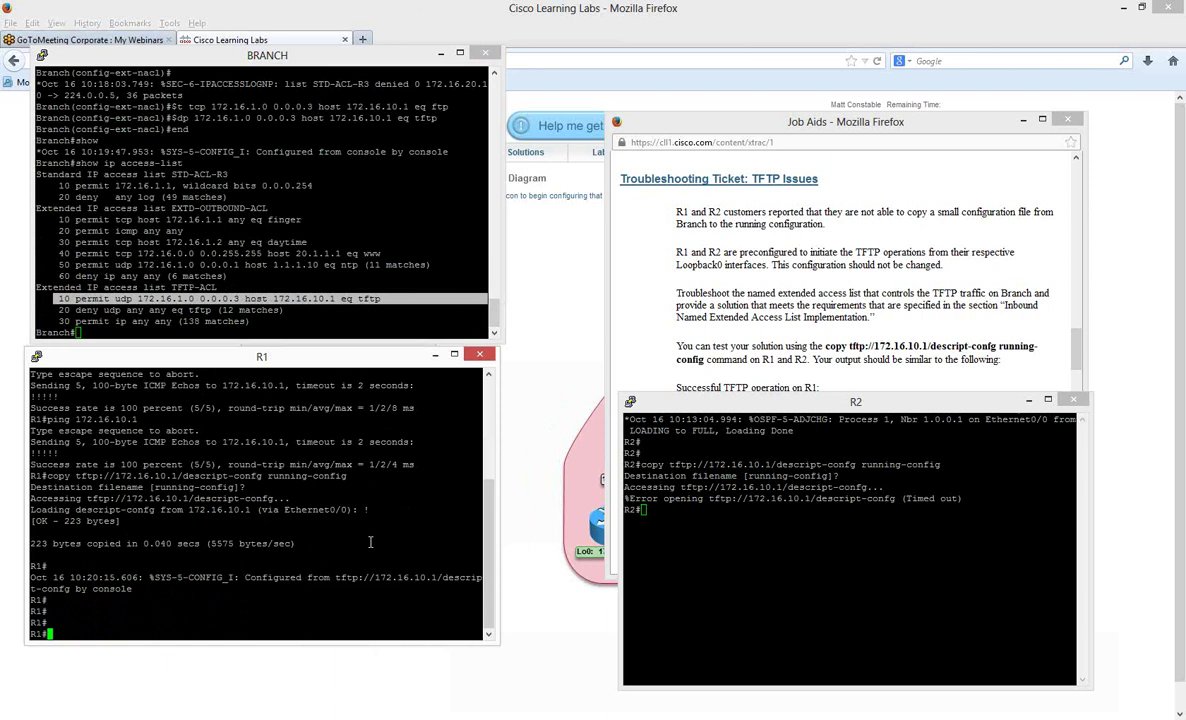
# Copy tftp://172.16.10.1/descript-confg to R2's running configuration, accepting the default destination filename
pyautogui.click(772, 568)
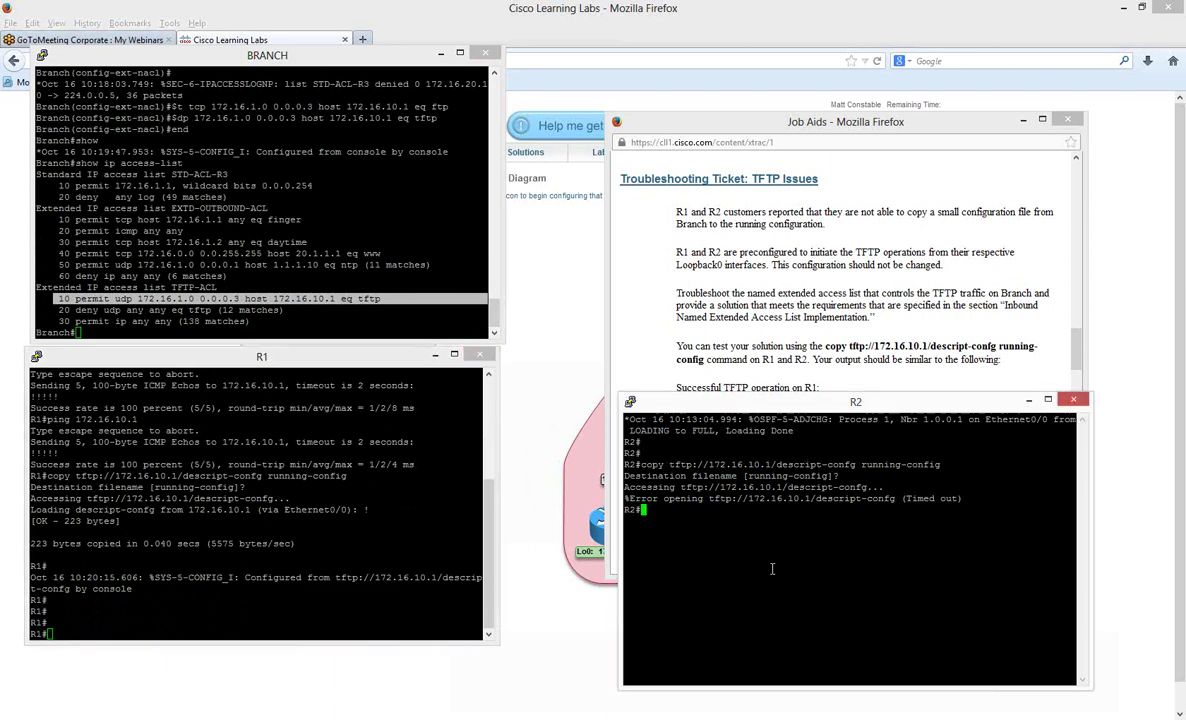
pyautogui.press('Up')
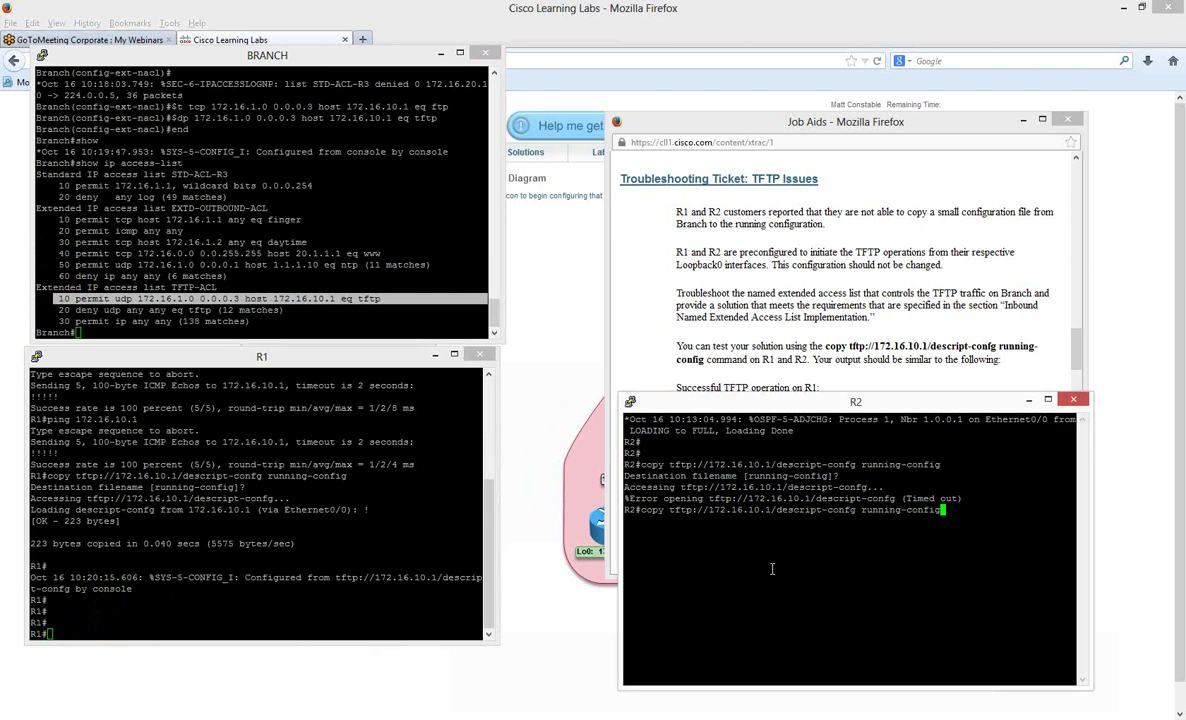
pyautogui.press('Return')
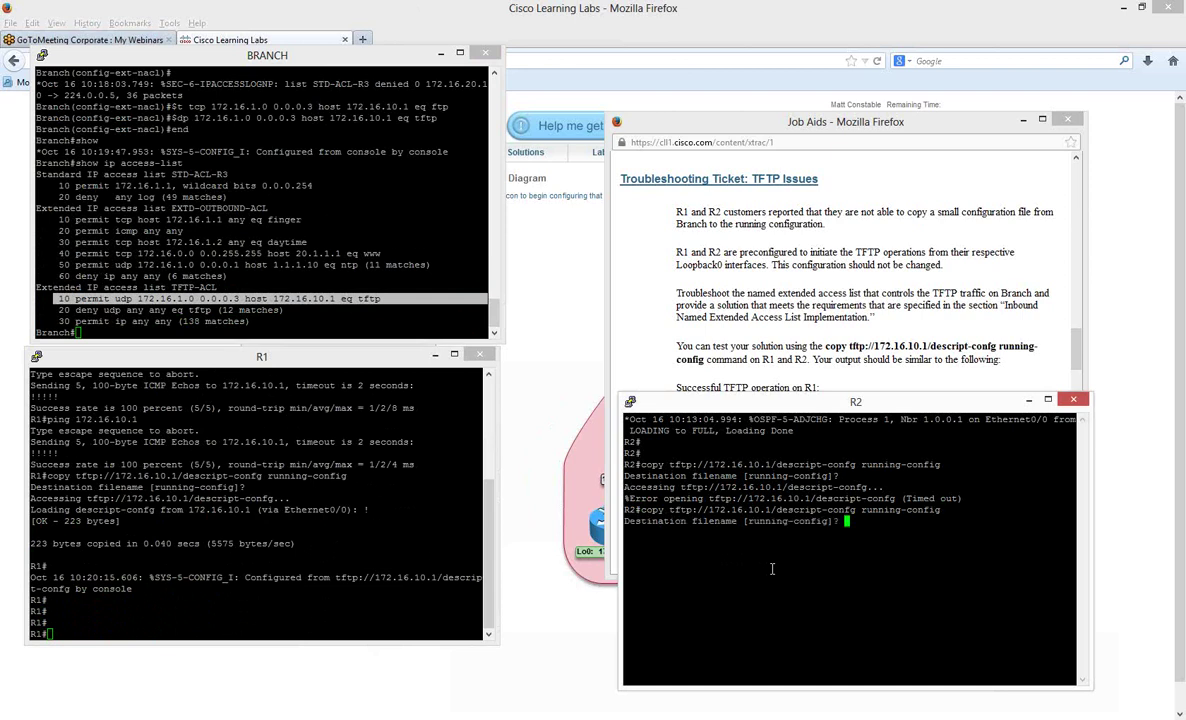
pyautogui.press('Return')
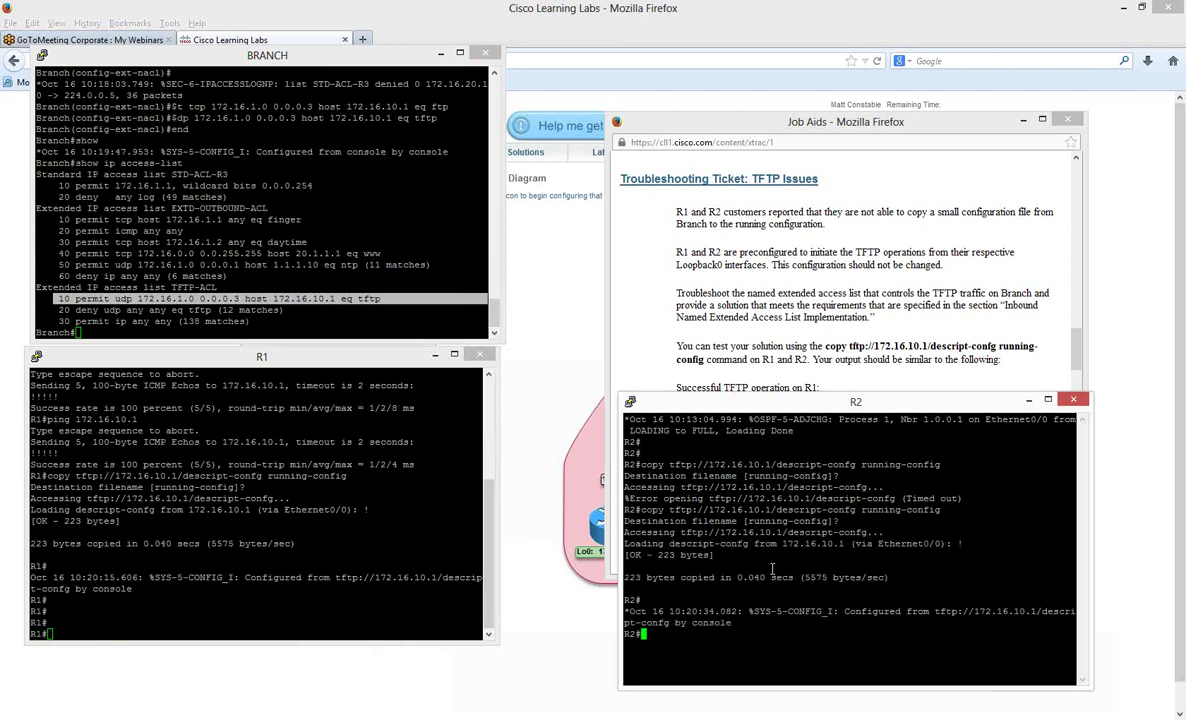
pyautogui.press('Return')
pyautogui.press('Return')
# List the IP access lists on Branch again and examine the match counters of TFTP-ACL entries 10 and 20
pyautogui.click(338, 293)
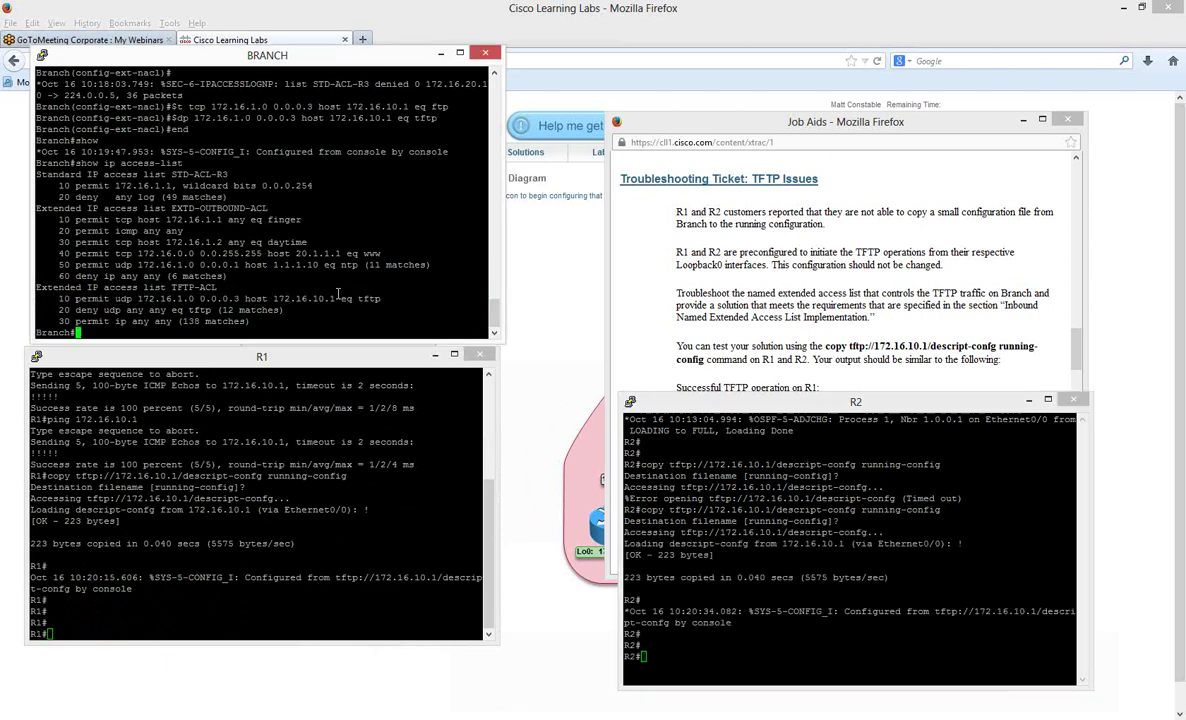
pyautogui.press('Up')
pyautogui.press('Return')
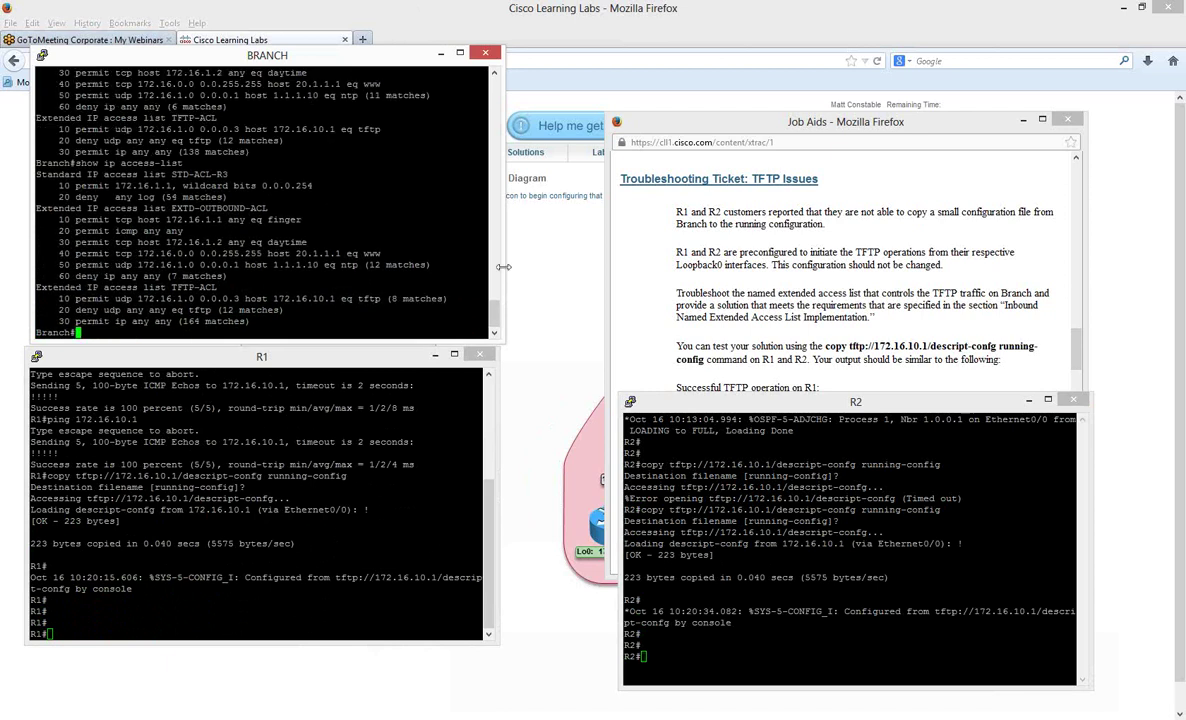
pyautogui.moveTo(487, 298); pyautogui.dragTo(44, 301)
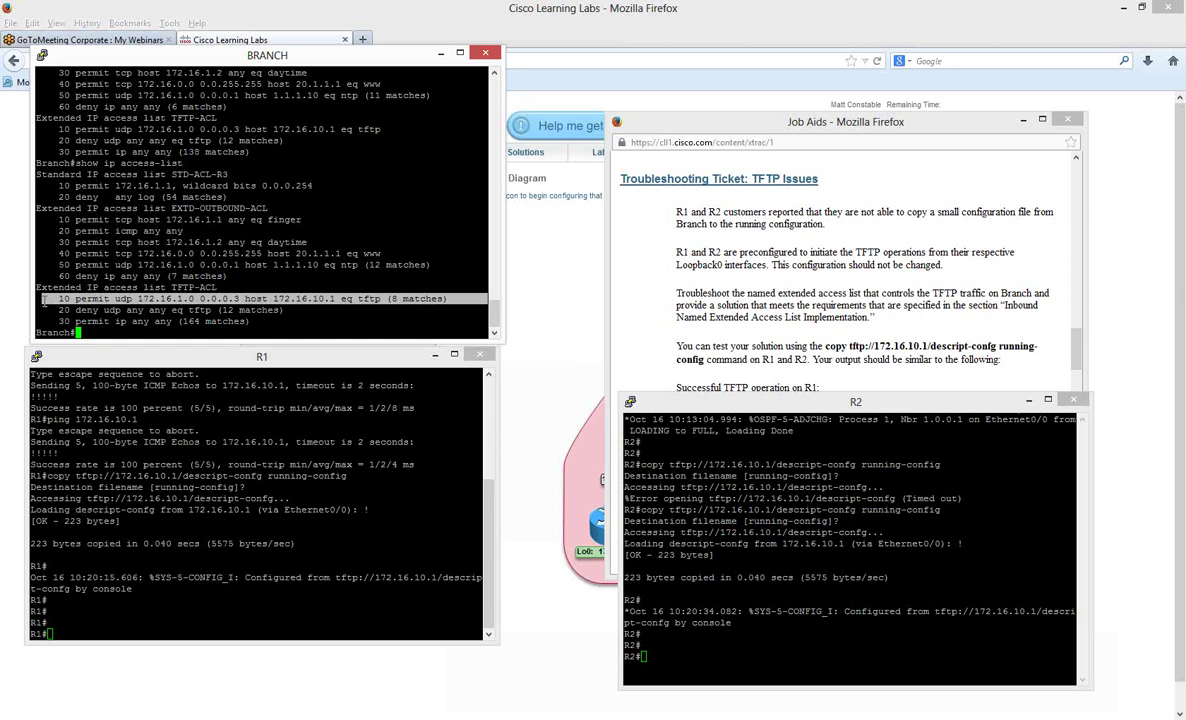
pyautogui.moveTo(282, 310); pyautogui.dragTo(62, 316)
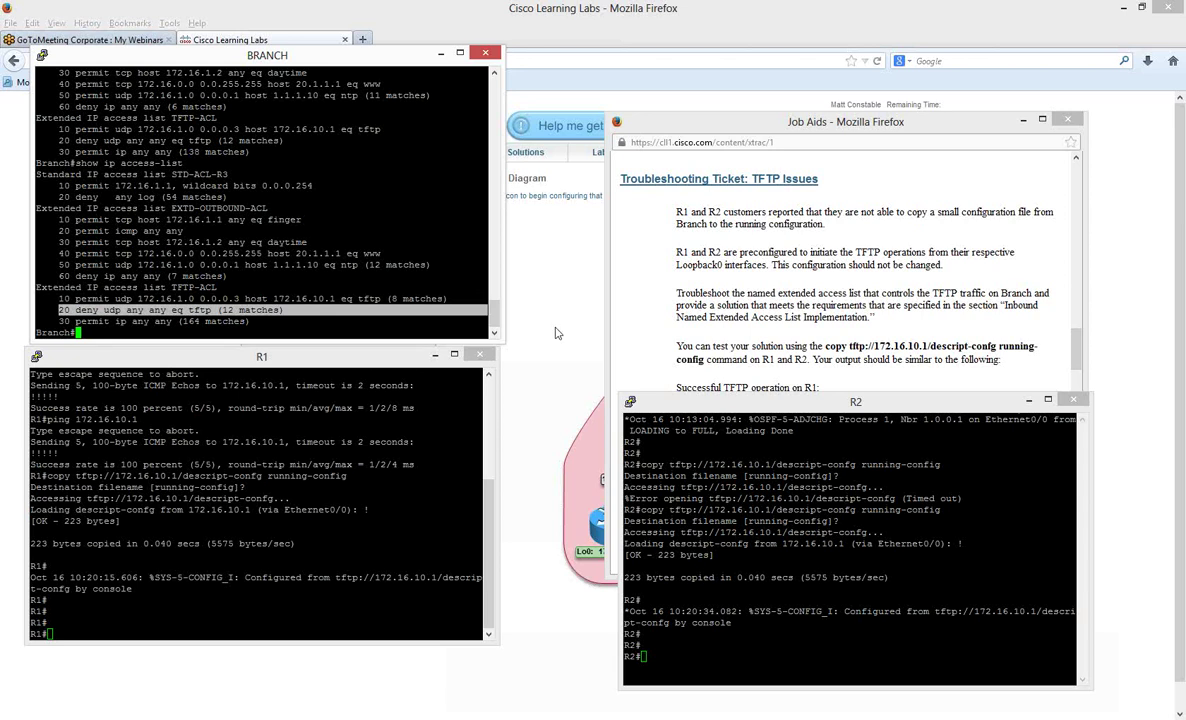
# Close the R2 and R1 console windows, keeping the Branch console open
pyautogui.moveTo(871, 401); pyautogui.dragTo(847, 329)
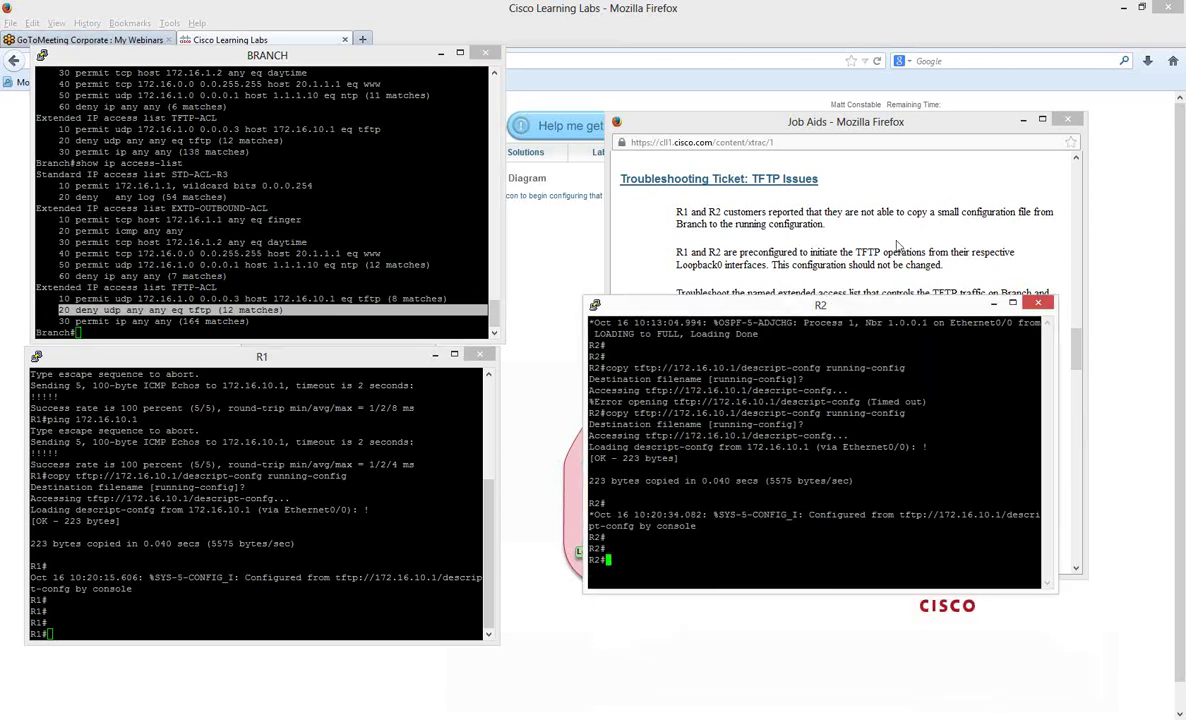
pyautogui.click(1039, 304)
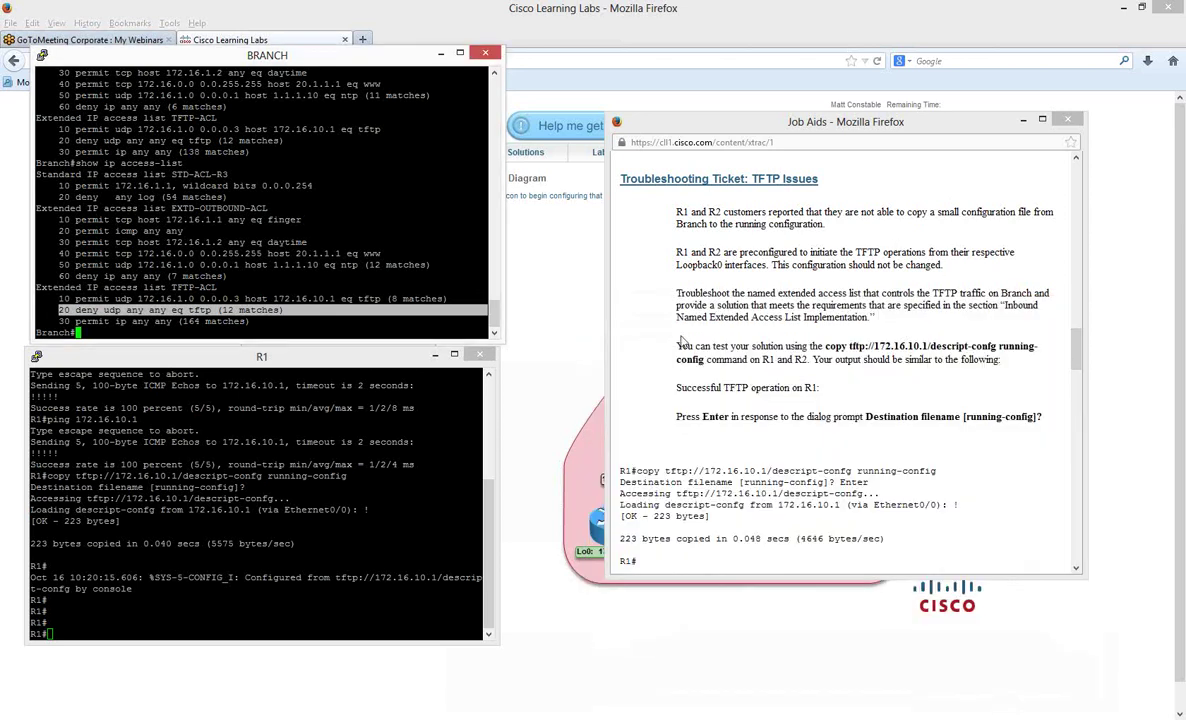
pyautogui.click(489, 356)
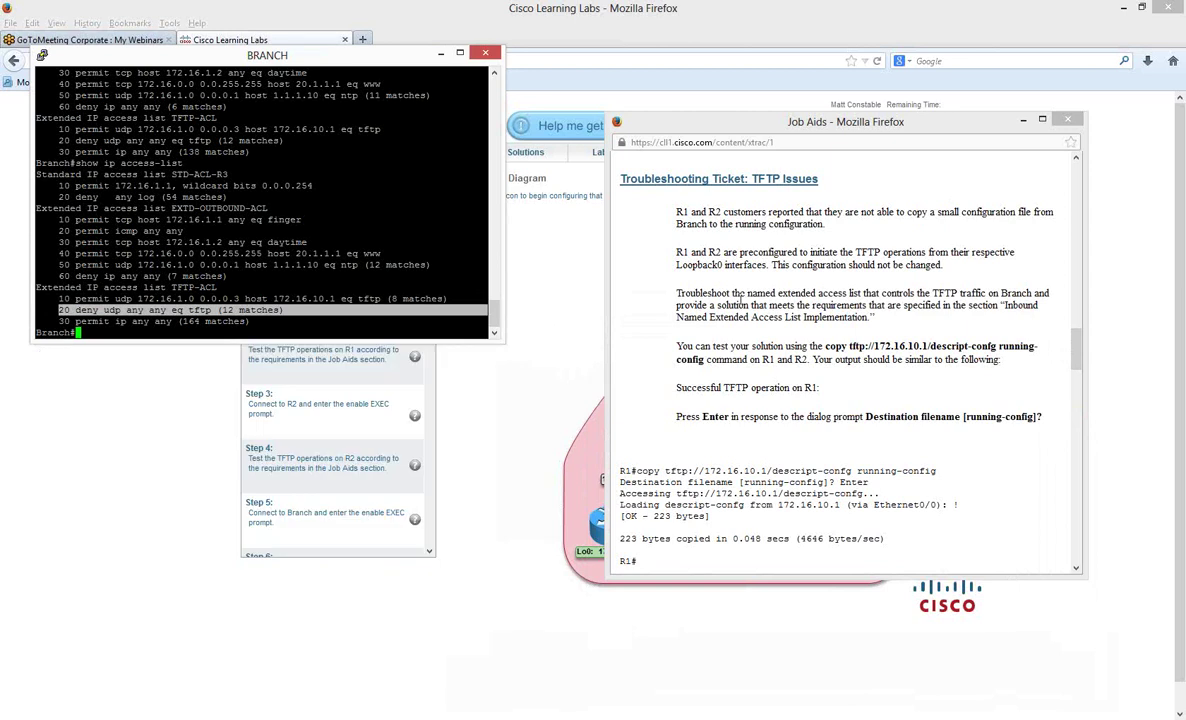
# Read the Job Aids troubleshooting ticket on R3 connectivity issues
pyautogui.scroll(-5, 741, 306)
pyautogui.scroll(-5, 741, 306)
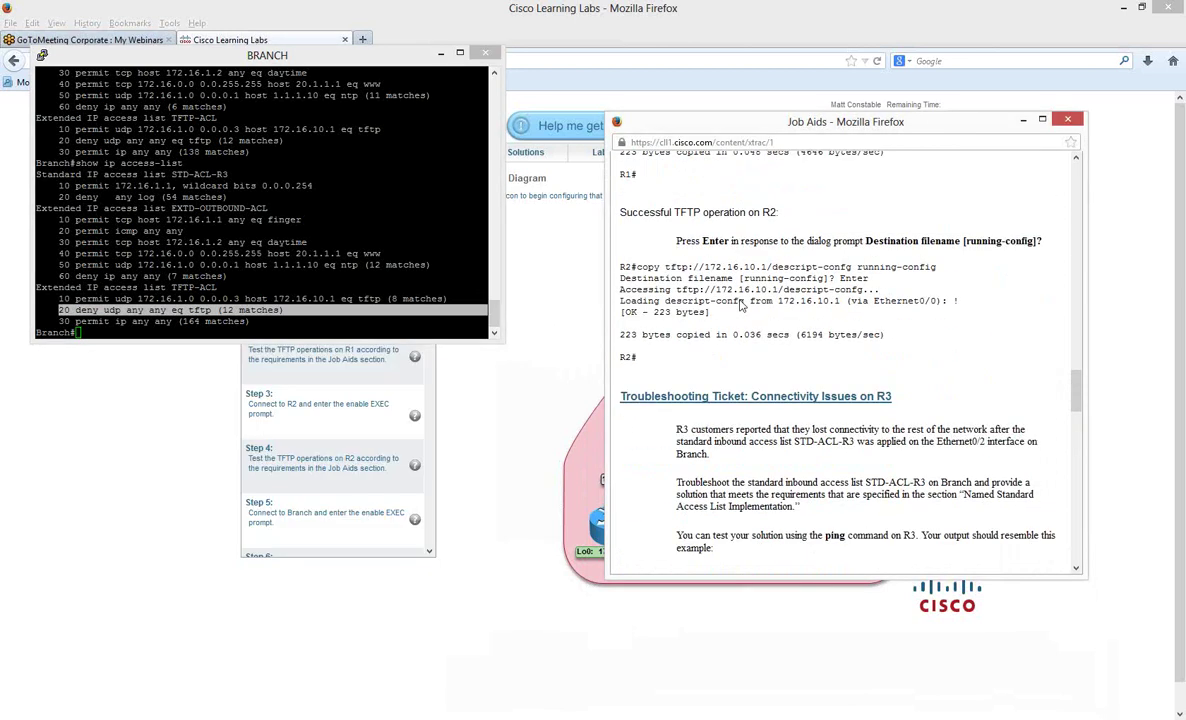
pyautogui.scroll(1, 735, 294)
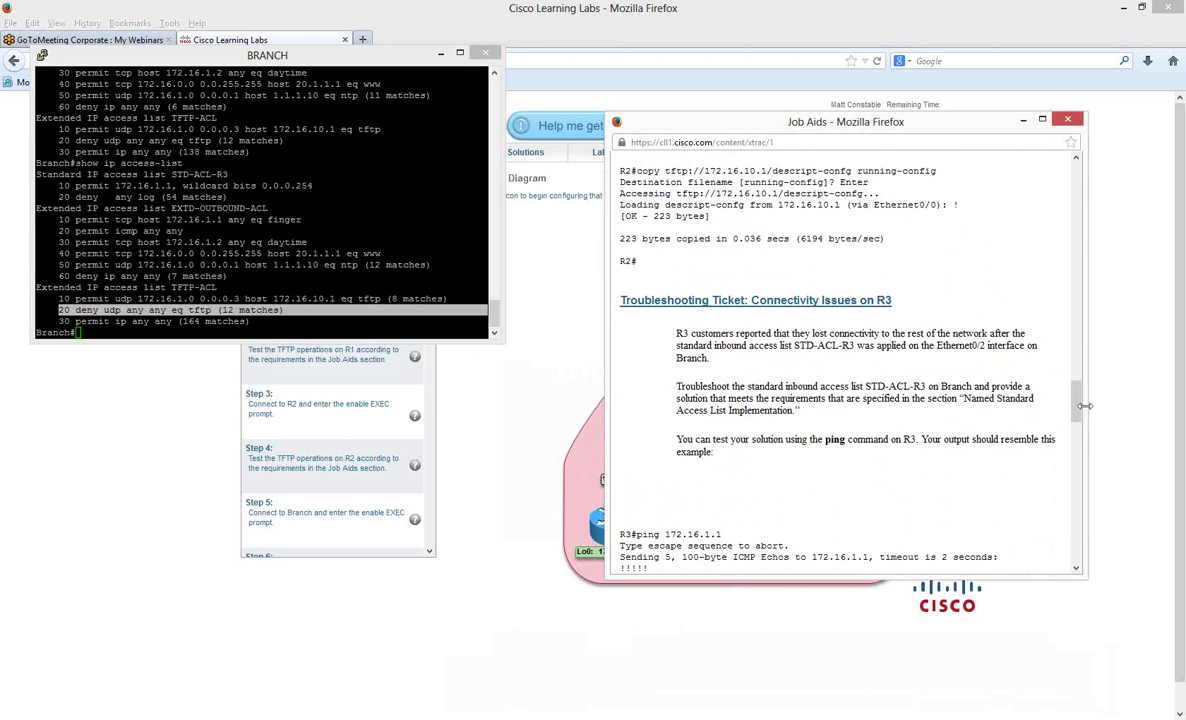
# Find the Named Standard Access List Implementation section and highlight the requirement for traffic sourced from R3's Ethernet0/0 interface
pyautogui.moveTo(1079, 405); pyautogui.dragTo(1079, 318)
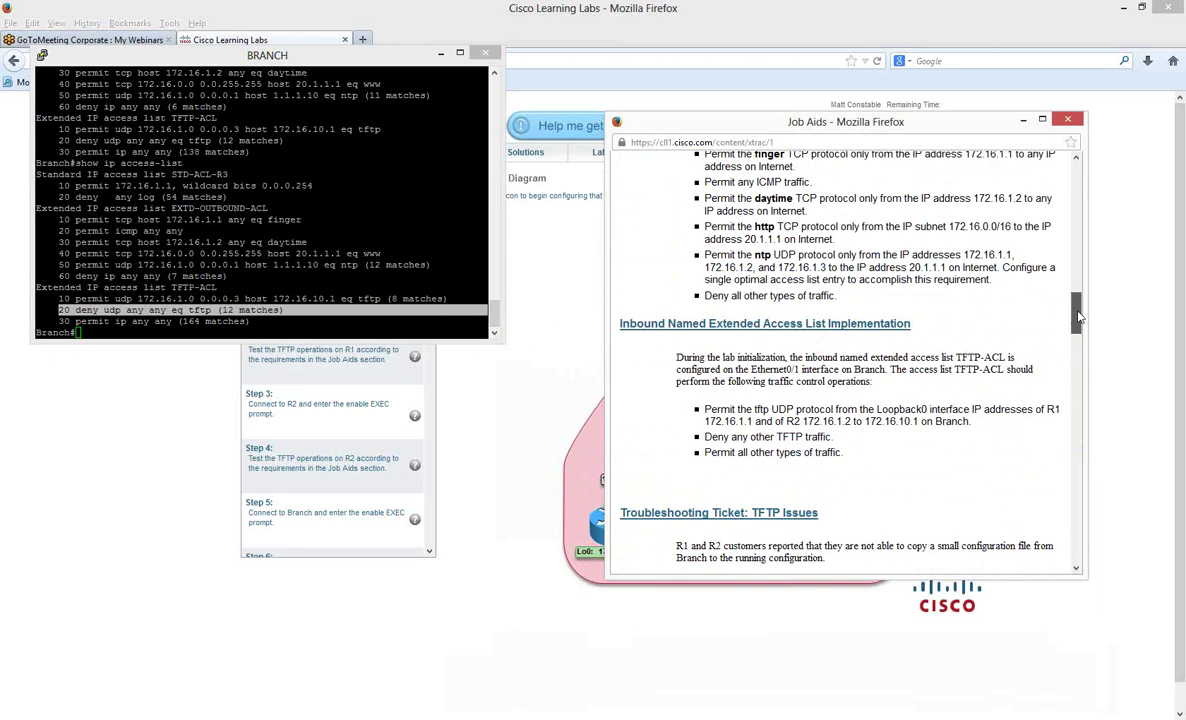
pyautogui.moveTo(1079, 328); pyautogui.dragTo(1086, 286)
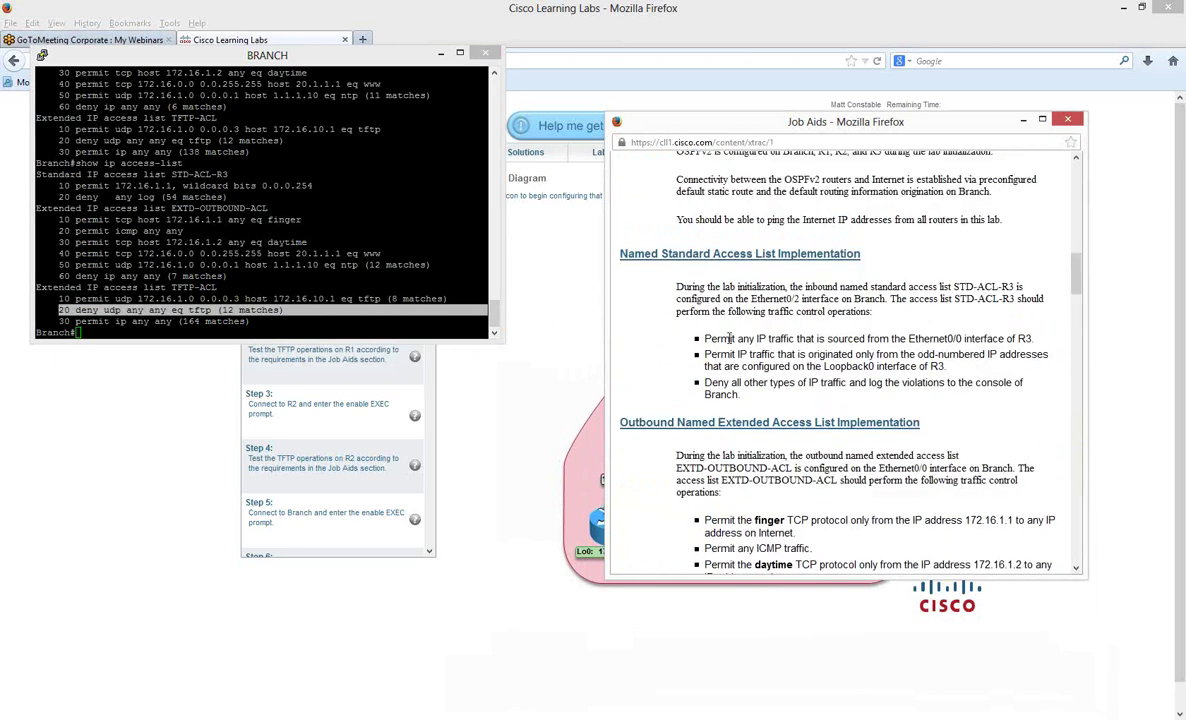
pyautogui.moveTo(704, 339); pyautogui.dragTo(1038, 342)
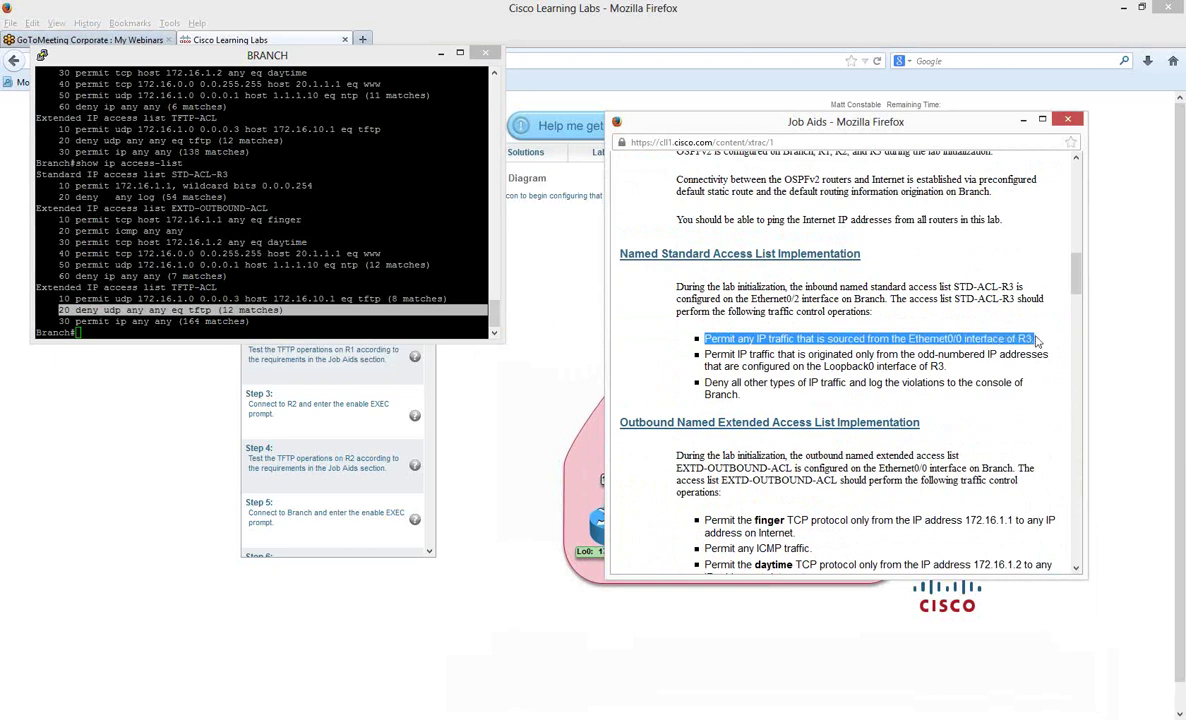
# Move and shorten the Job Aids window to uncover R3 in the topology, and highlight the requirement for odd-numbered Loopback0 addresses
pyautogui.moveTo(880, 121); pyautogui.dragTo(926, 44)
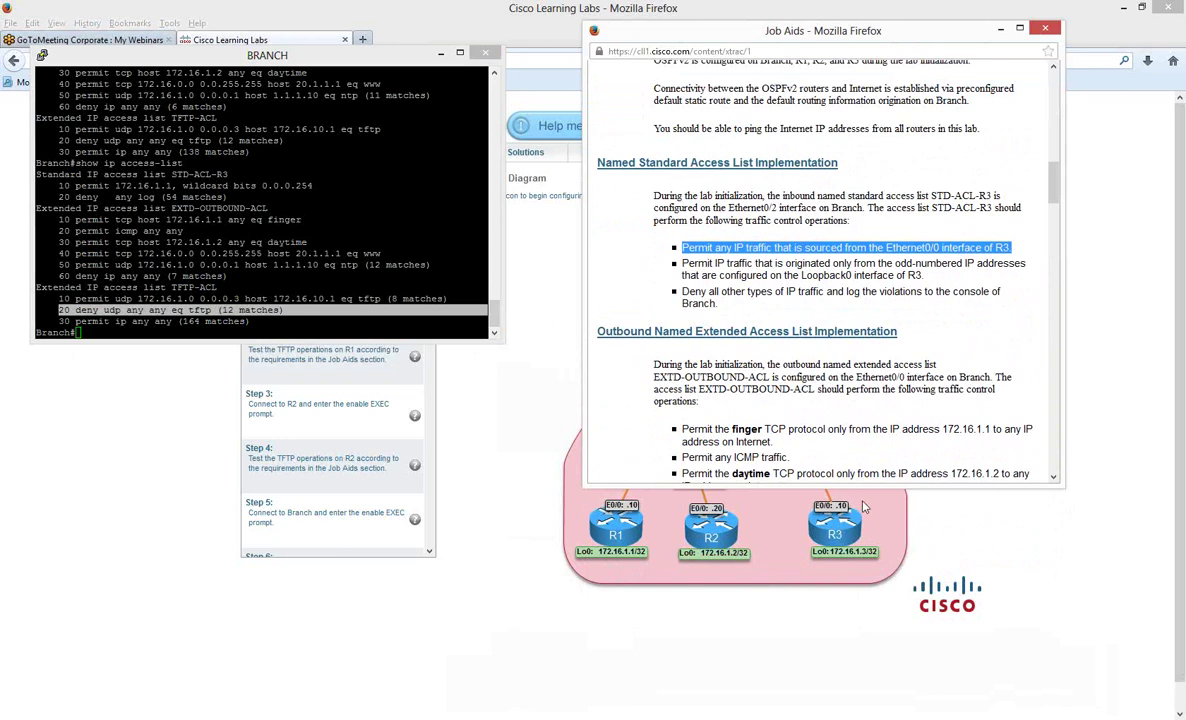
pyautogui.moveTo(850, 487); pyautogui.dragTo(858, 406)
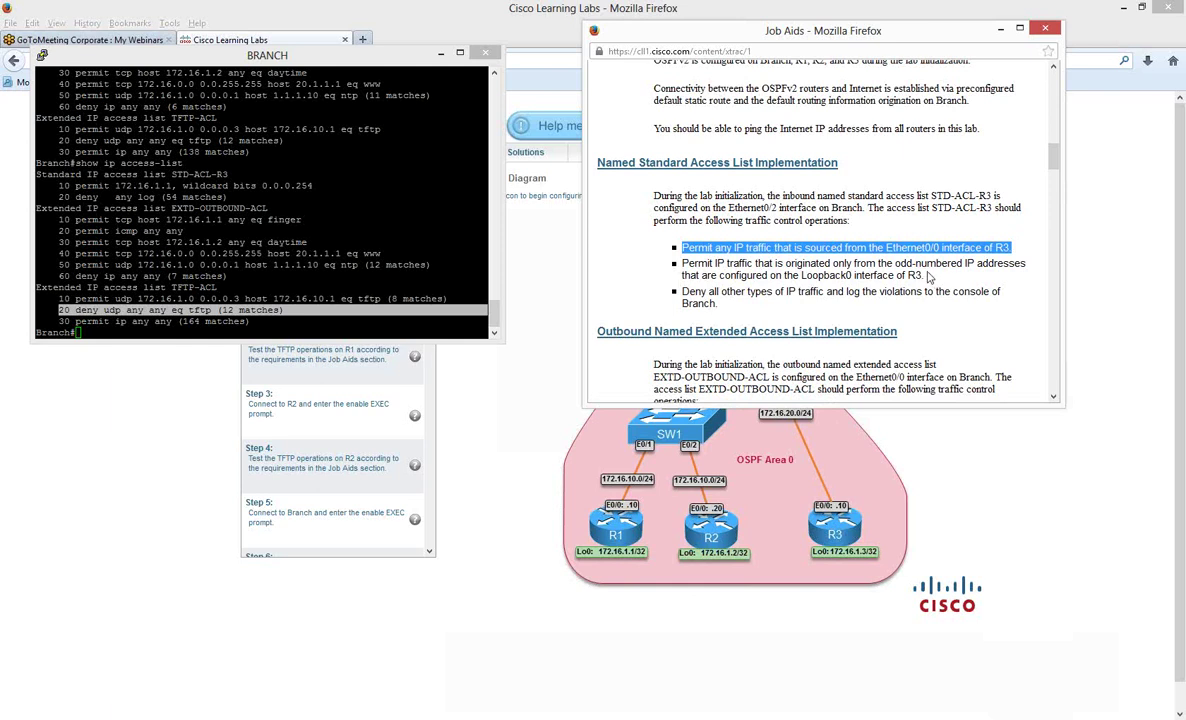
pyautogui.moveTo(925, 277); pyautogui.dragTo(634, 246)
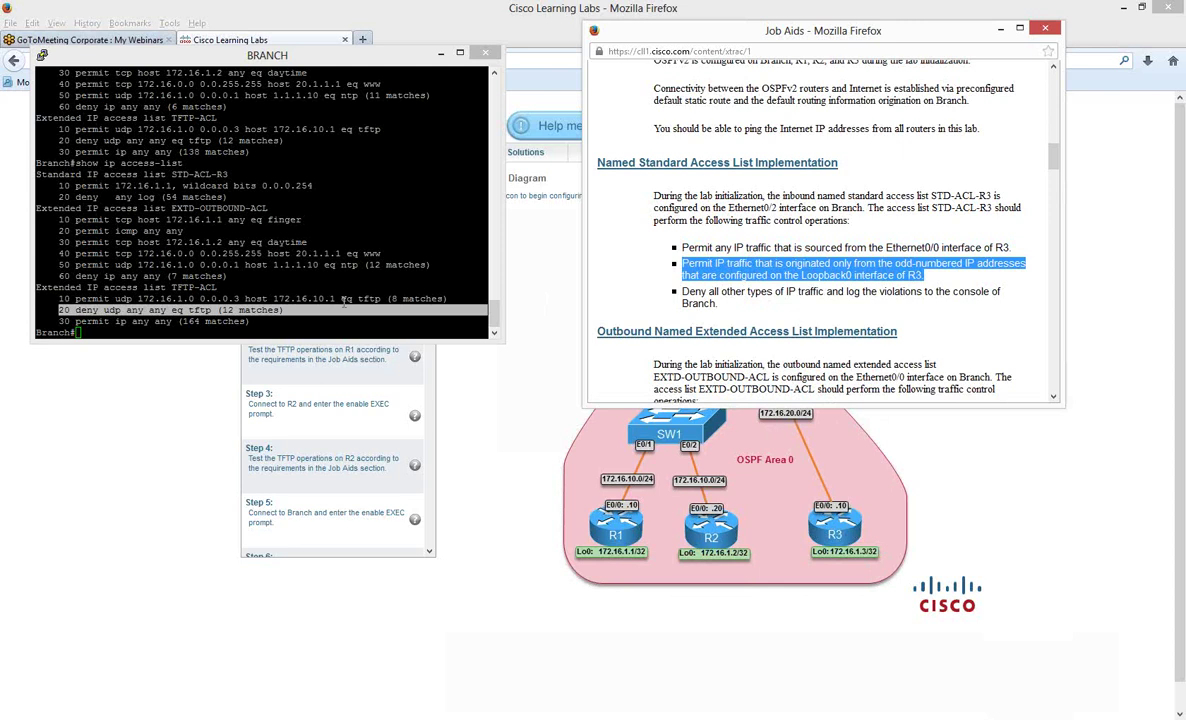
pyautogui.click(306, 329)
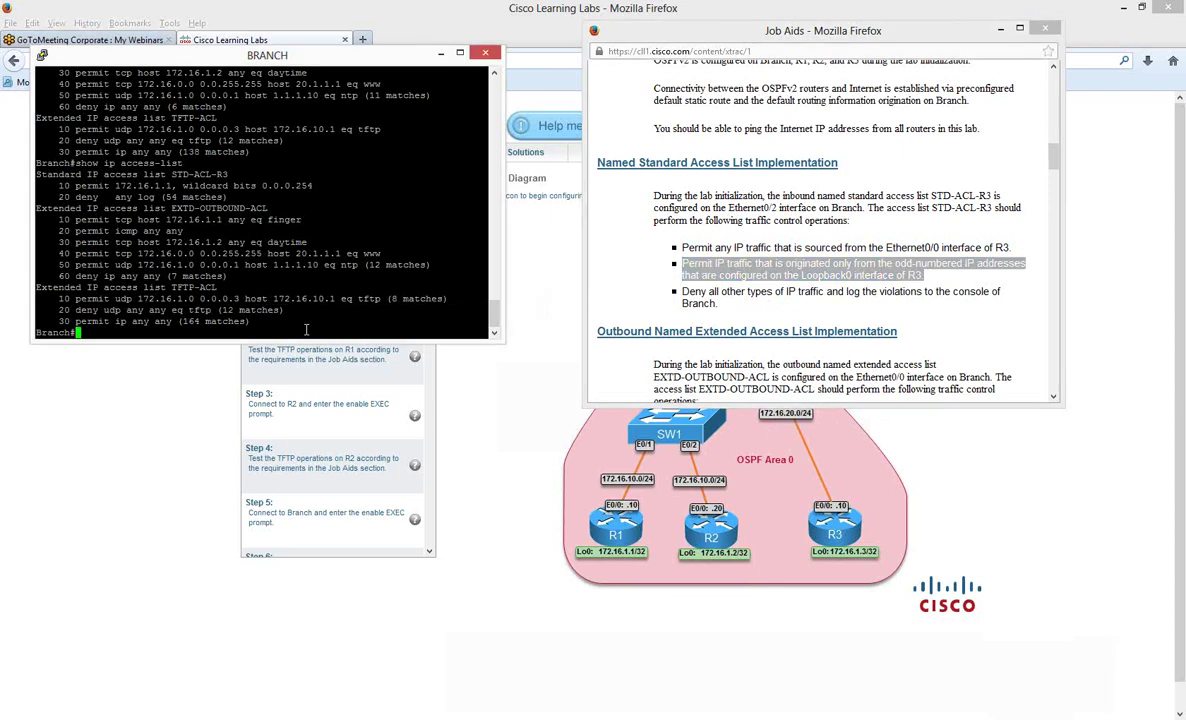
pyautogui.write('show ip acce')
pyautogui.press('BackSpace')
pyautogui.press('BackSpace')
pyautogui.press('BackSpace')
pyautogui.press('BackSpace')
pyautogui.press('BackSpace')
pyautogui.press('BackSpace')
pyautogui.press('BackSpace')
pyautogui.press('BackSpace')
pyautogui.press('BackSpace')
pyautogui.press('BackSpace')
pyautogui.press('BackSpace')
pyautogui.press('BackSpace')
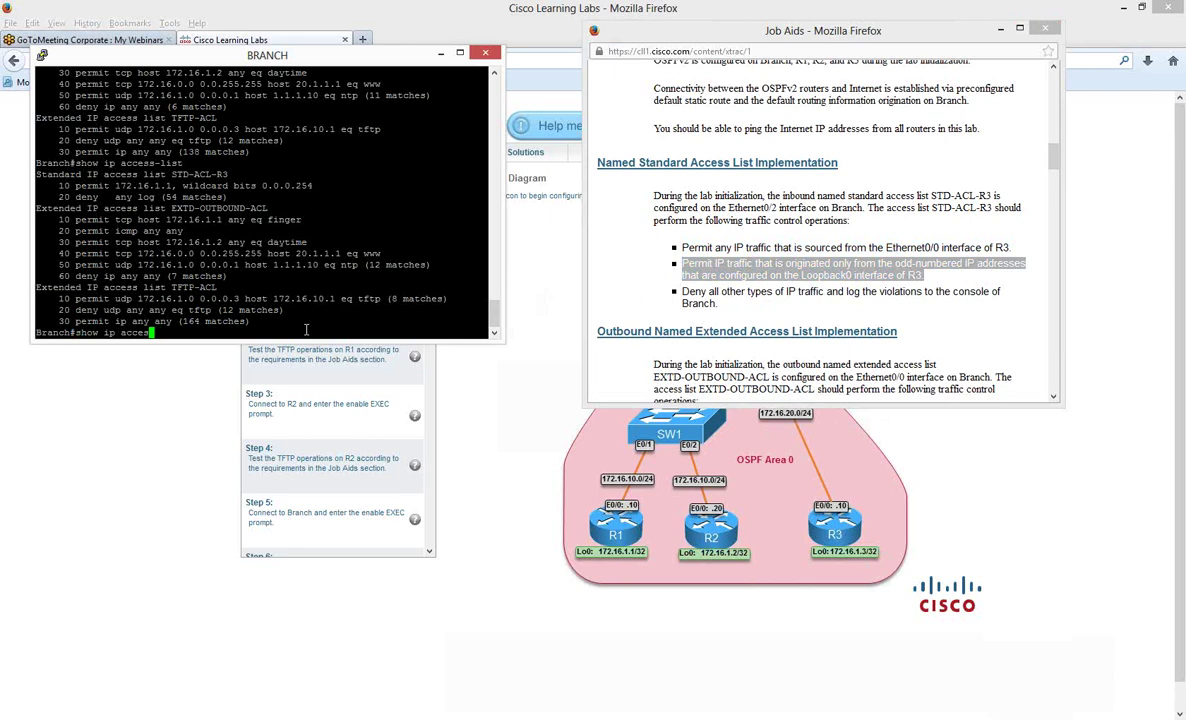